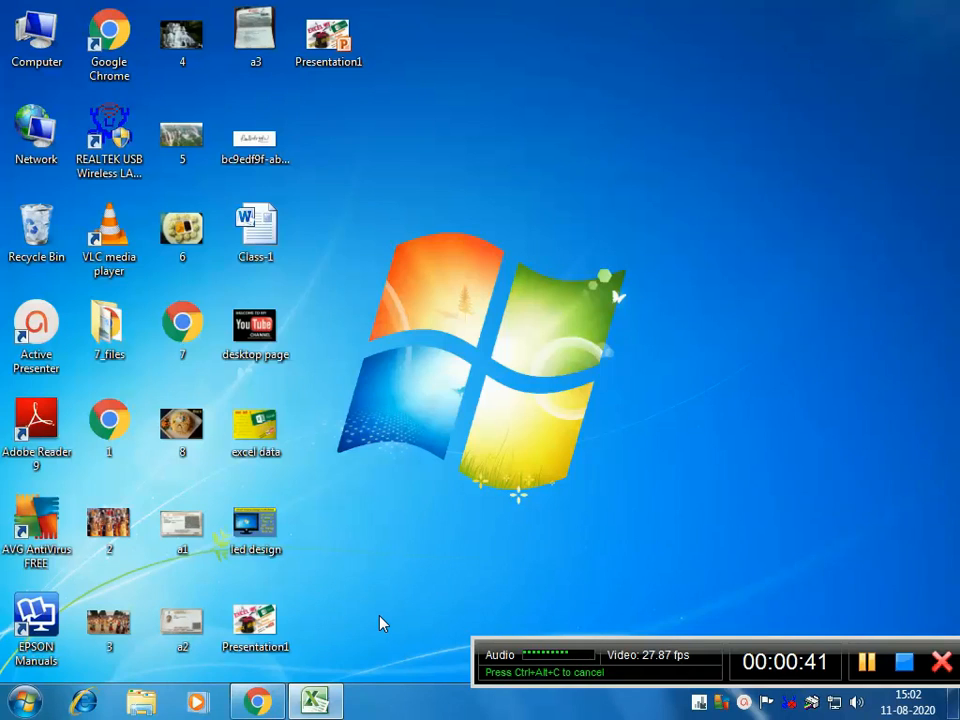
- Switch to the open Excel workbook Book1 and enter HARDWARE in cell C3
mouse_move(345, 712)
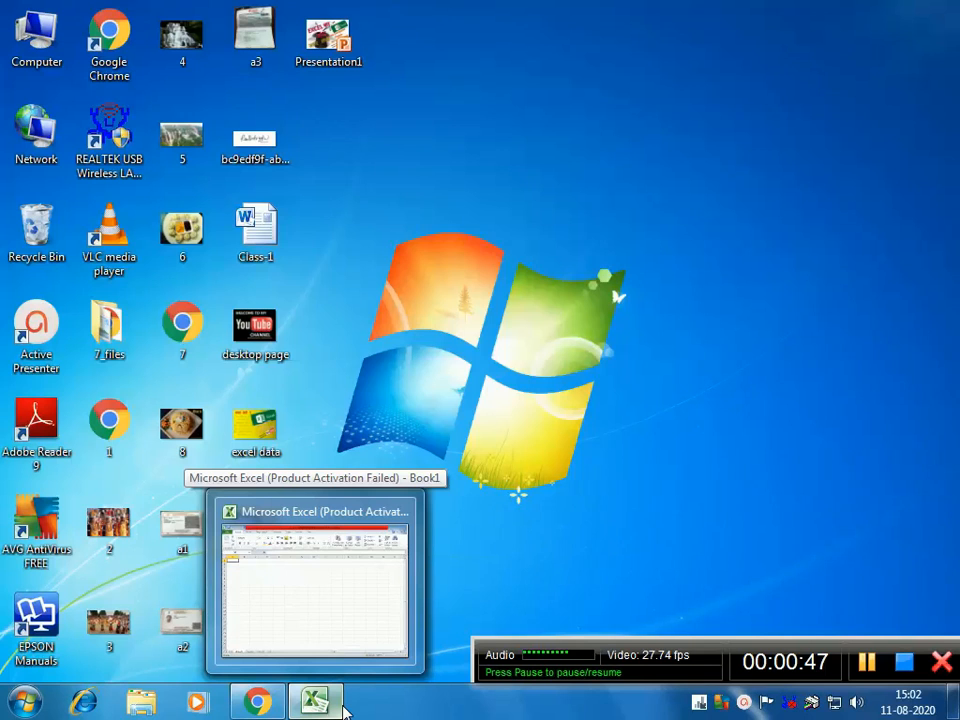
click(336, 703)
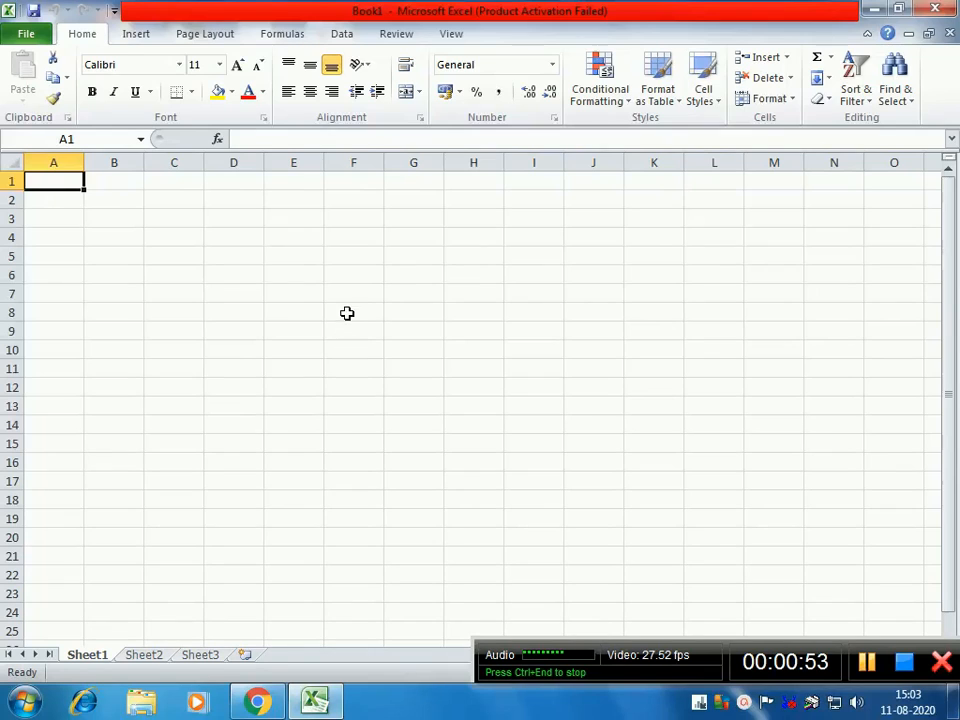
click(168, 219)
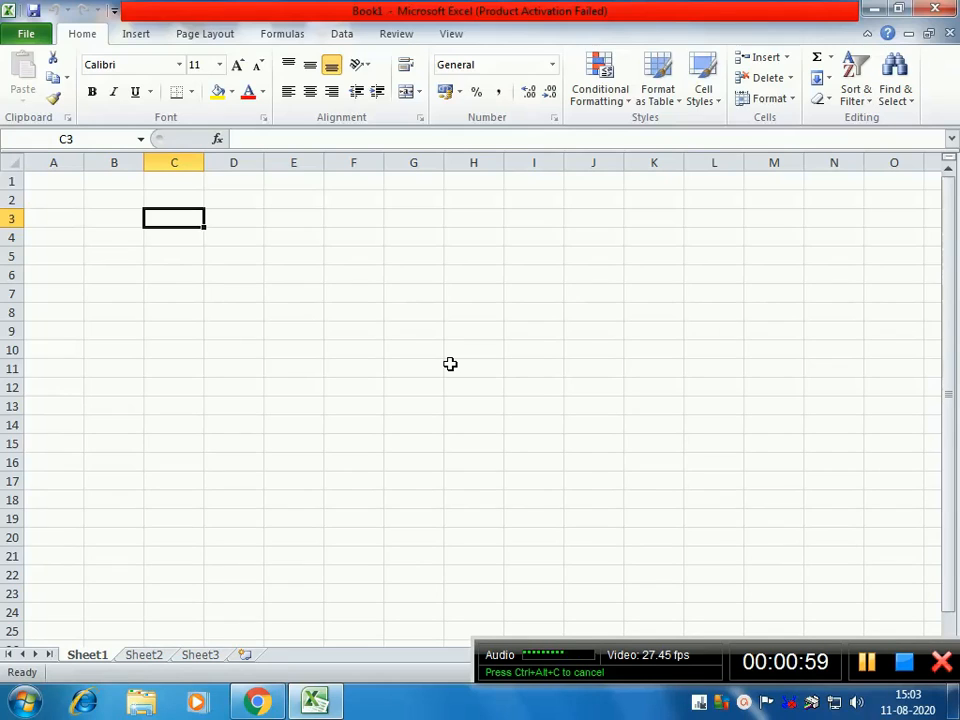
text(HARDWARTE)
key(BackSpace)
key(BackSpace)
key(Return)
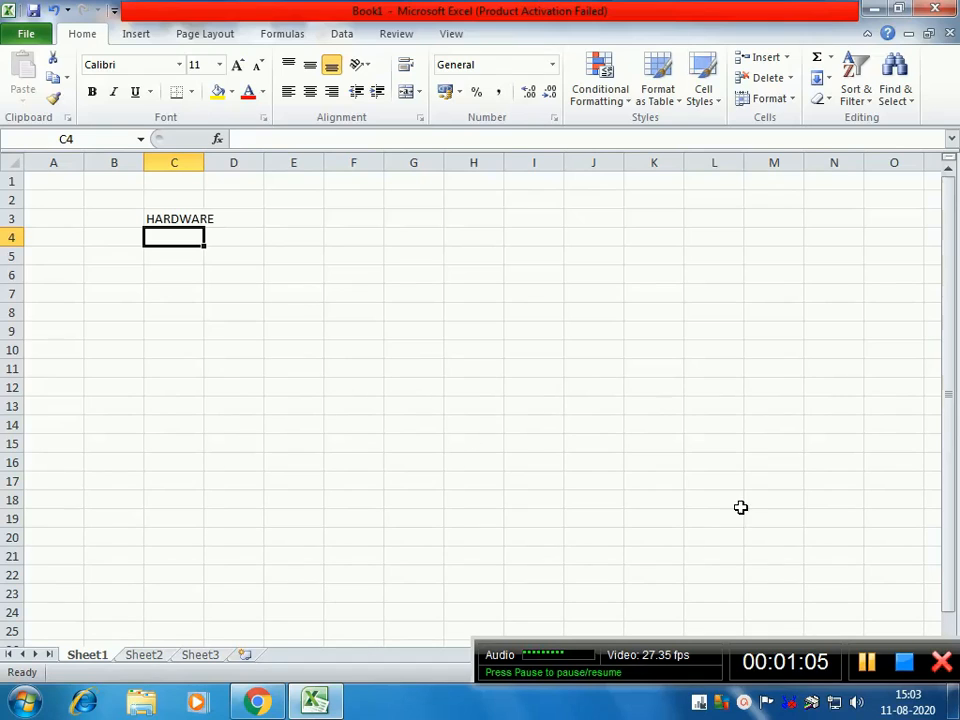
- Turn on the Wrap text control for the HARDWARE cell C3
click(192, 367)
drag(741, 646, 751, 692)
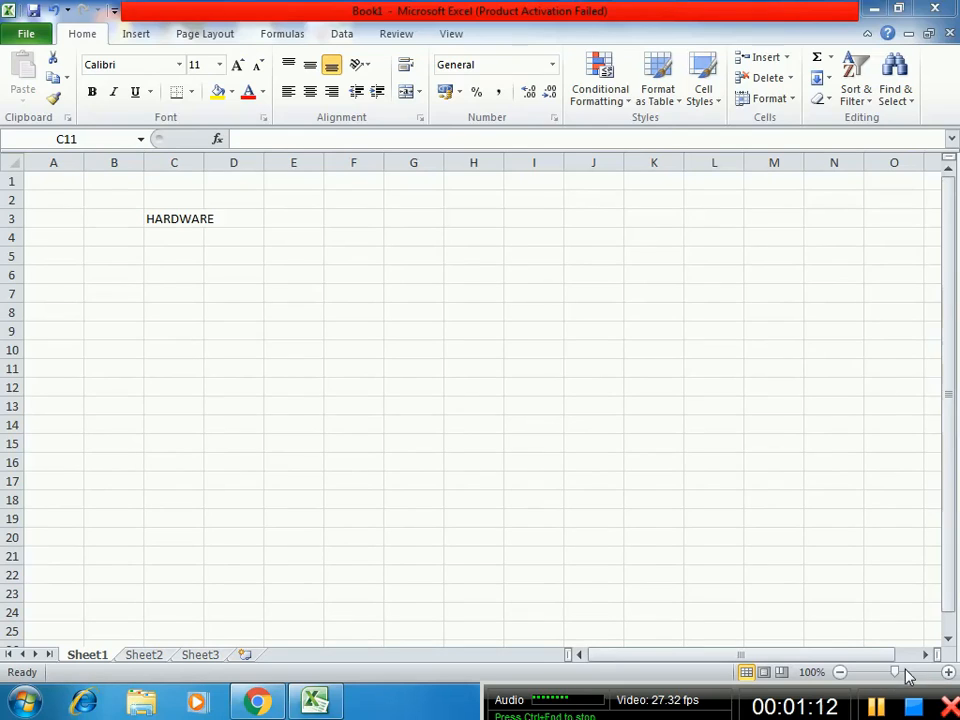
drag(896, 672, 912, 676)
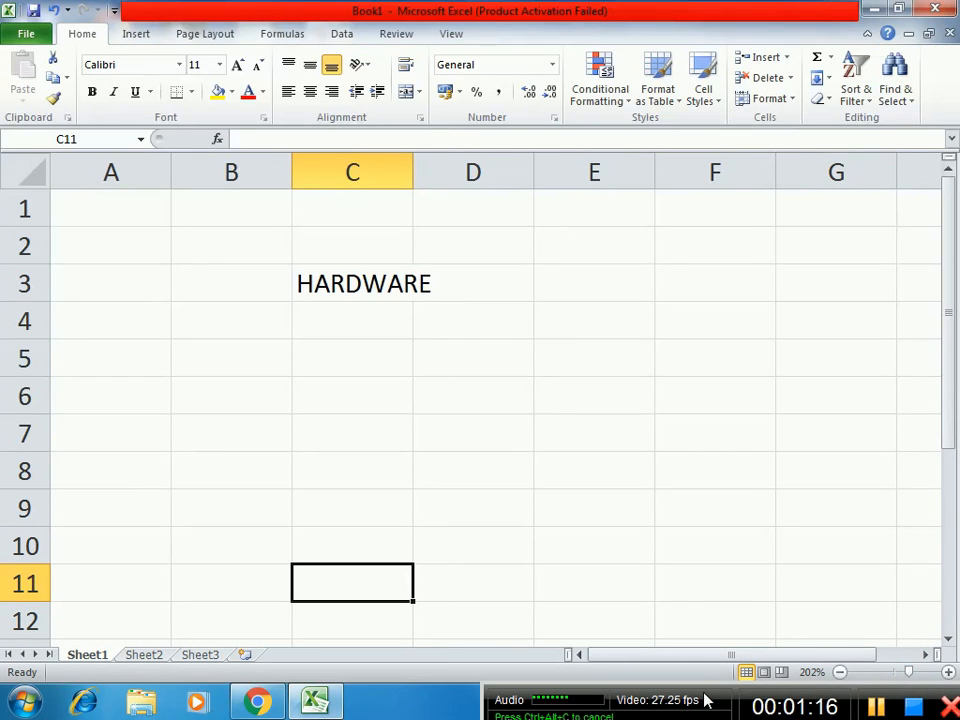
drag(707, 699, 707, 677)
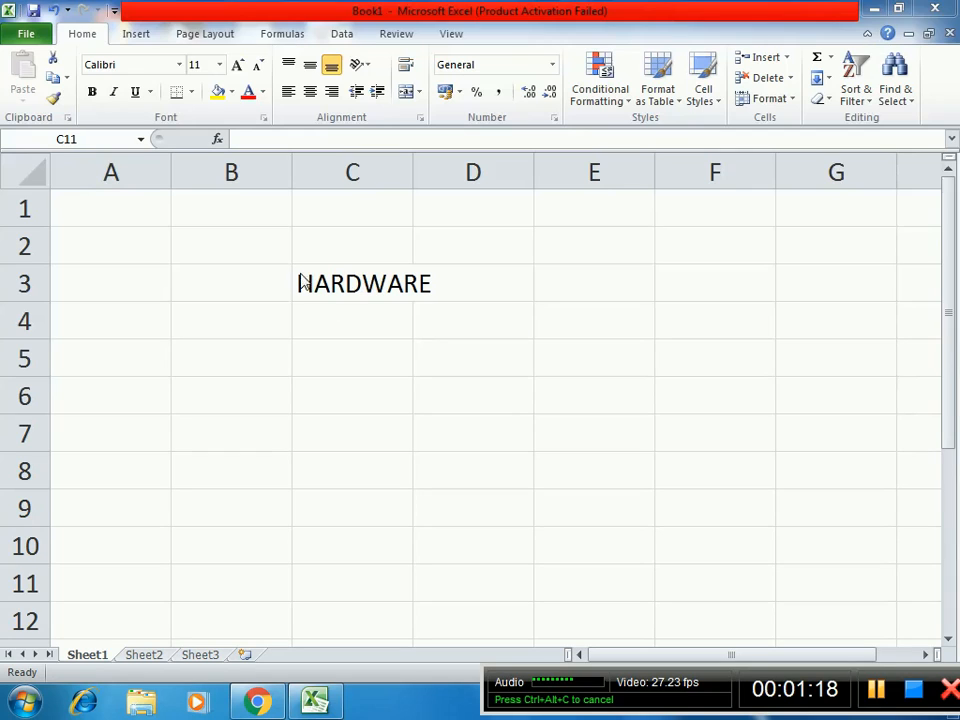
click(343, 281)
click(341, 281)
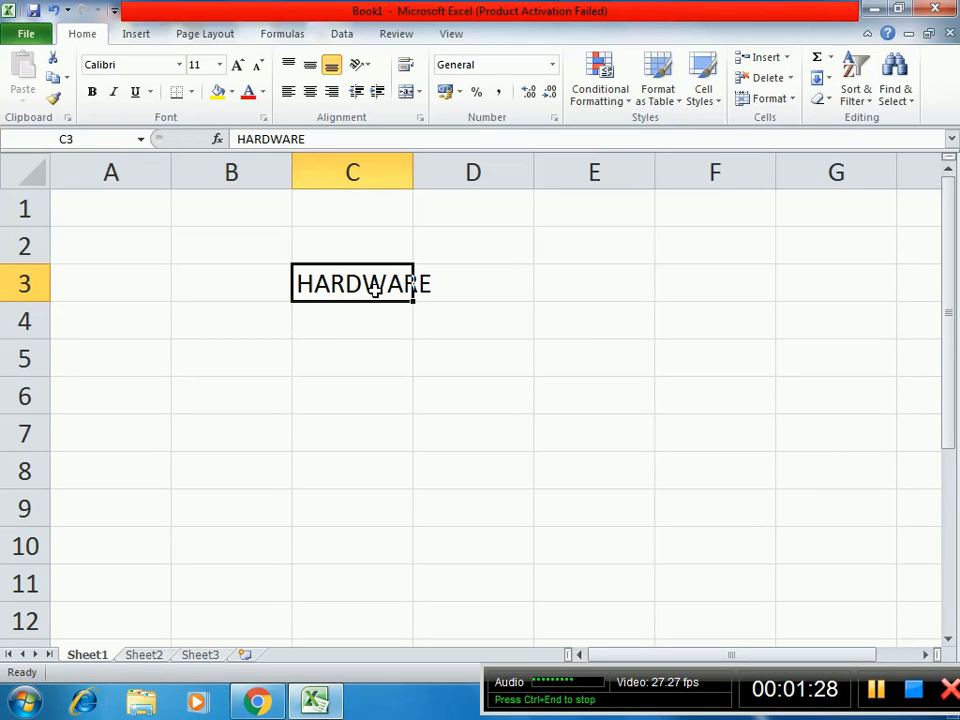
key(ctrl+1)
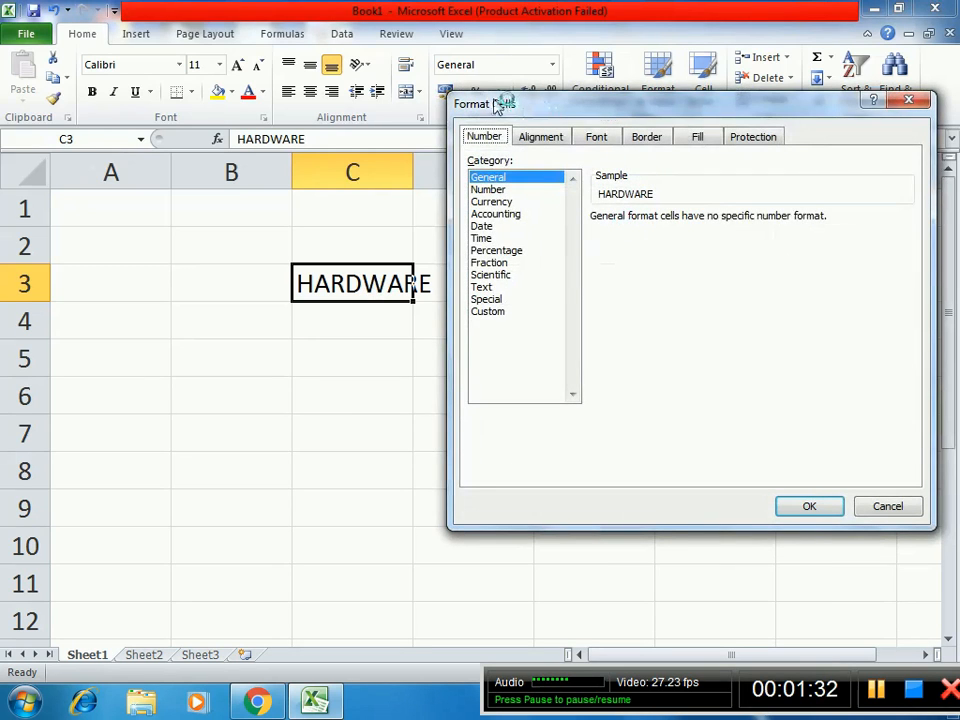
click(555, 140)
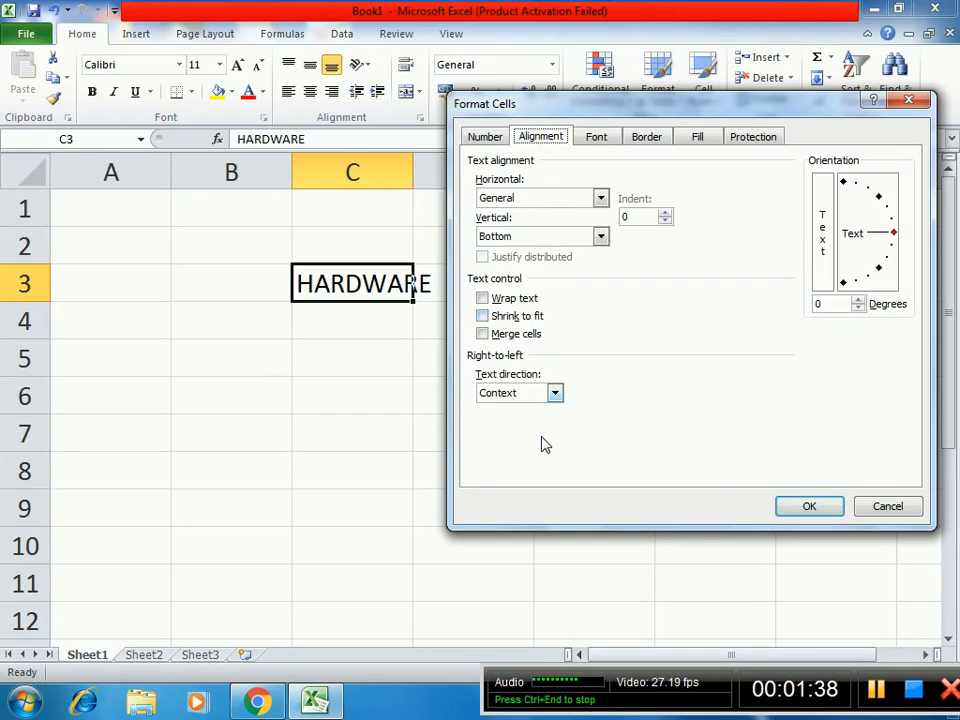
click(527, 300)
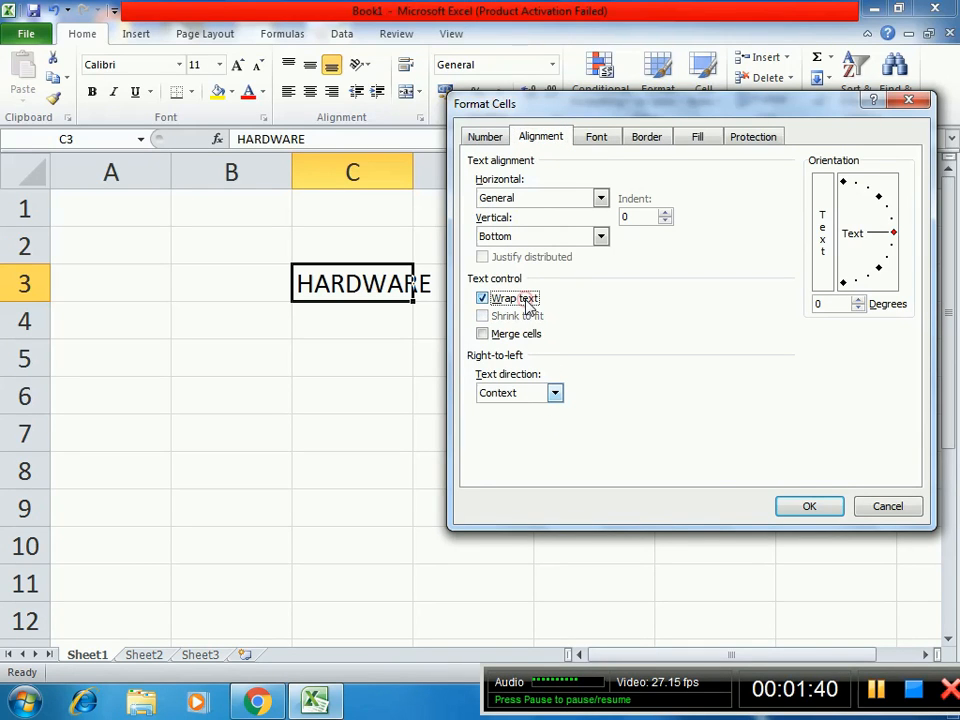
click(829, 507)
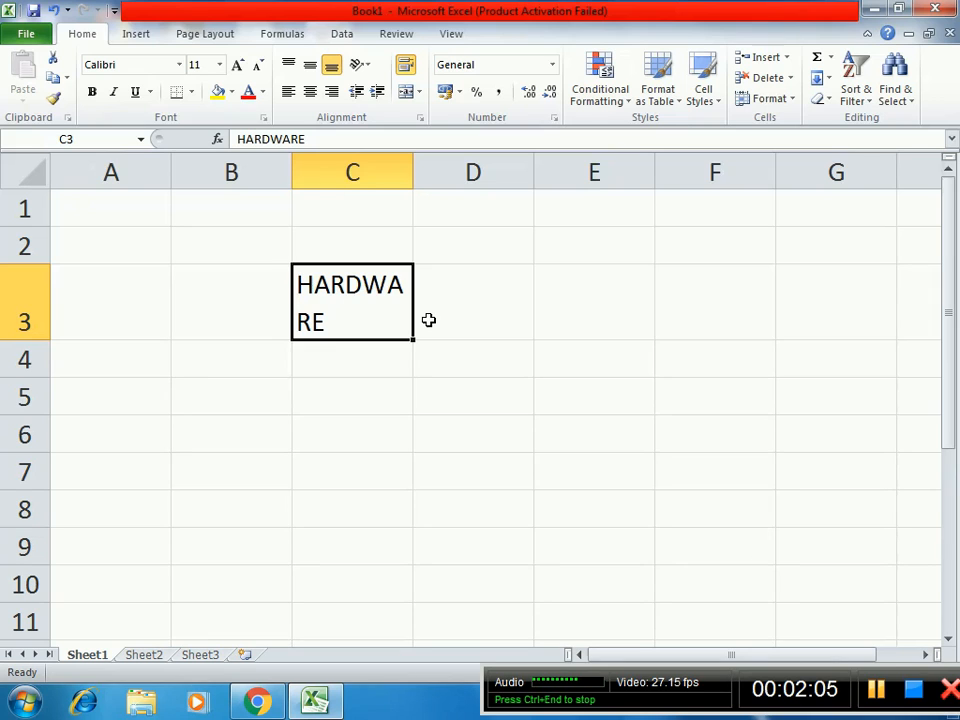
- Change the text control of cell C3 from Wrap text to Shrink to fit
key(ctrl+1)
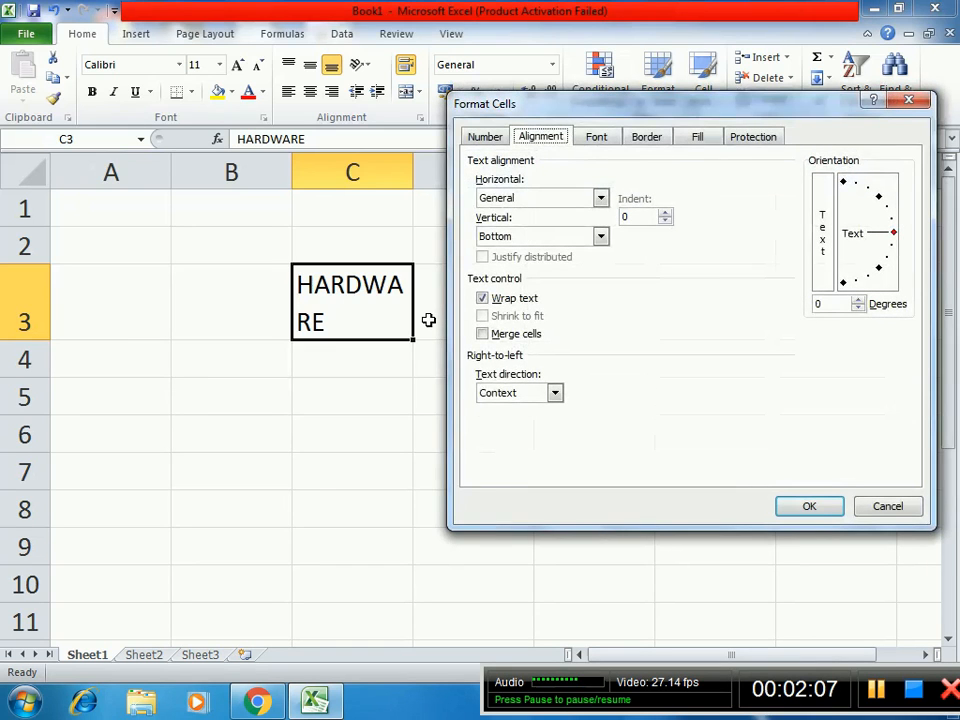
click(499, 302)
click(505, 317)
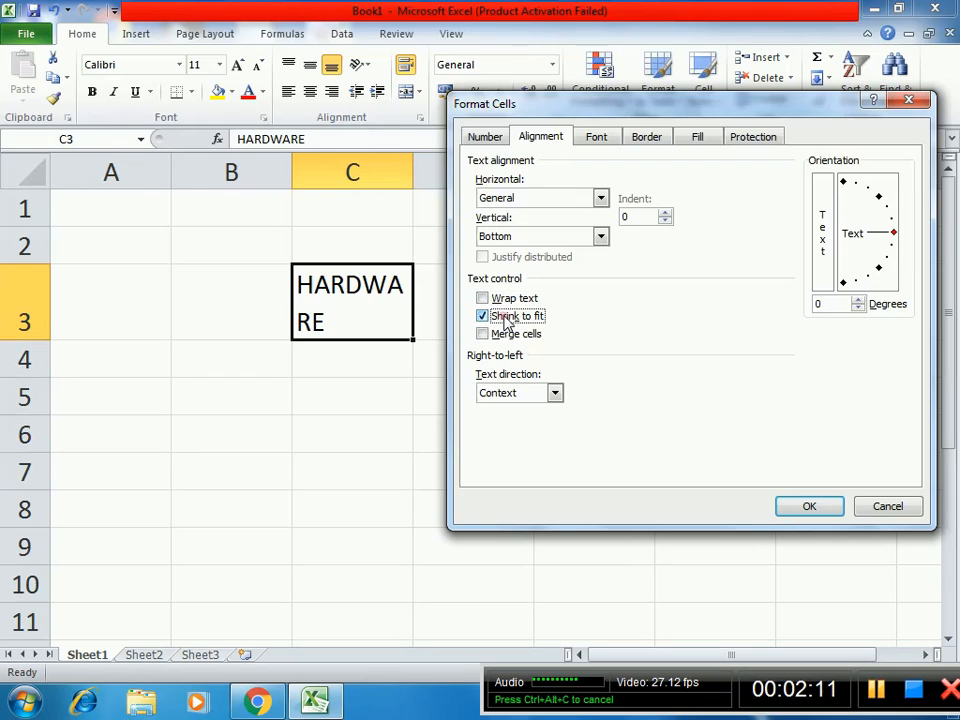
click(800, 508)
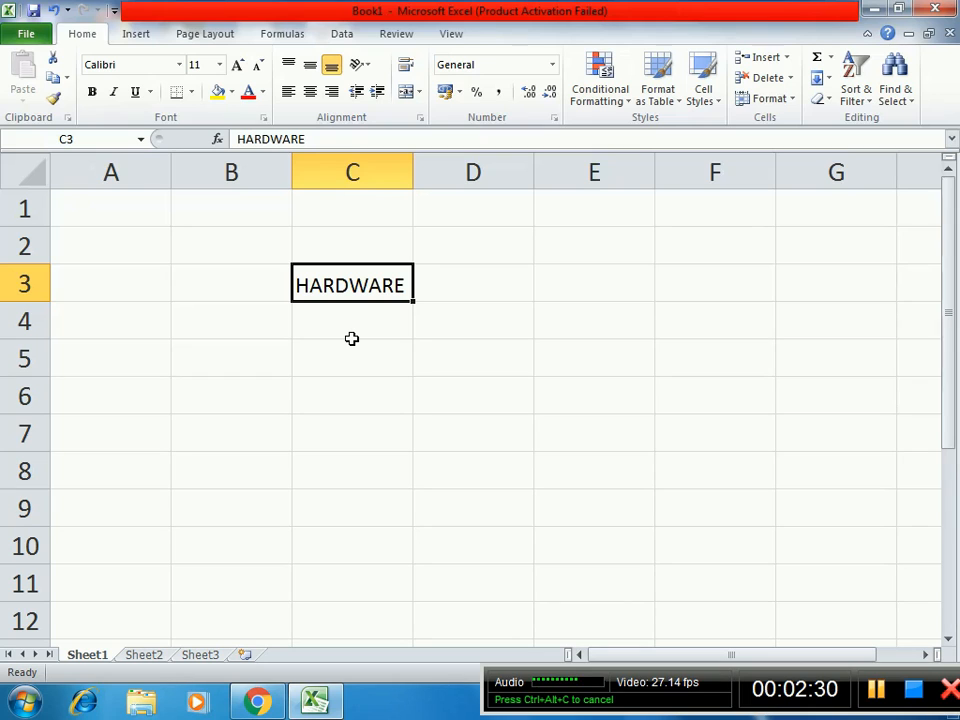
- Enter the long sample text "SDHJFDS HFK JSDHFJK SDHJF DSFHJKDSFJDSSD JF" in cell A1
click(122, 211)
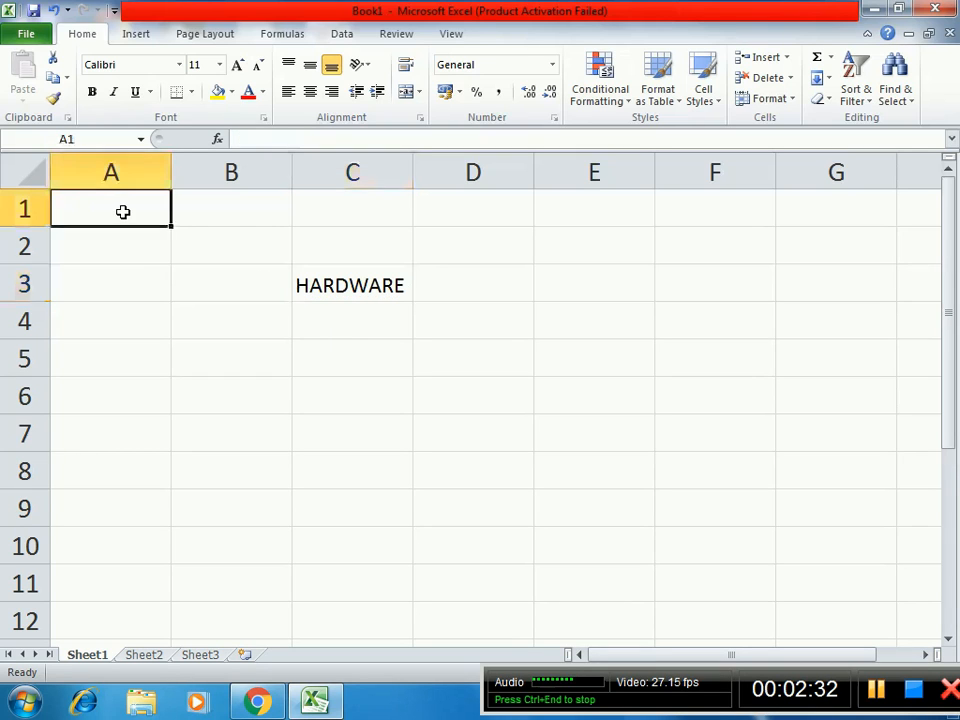
text(SDHJFDS  HFK JSDHFJK SDH)
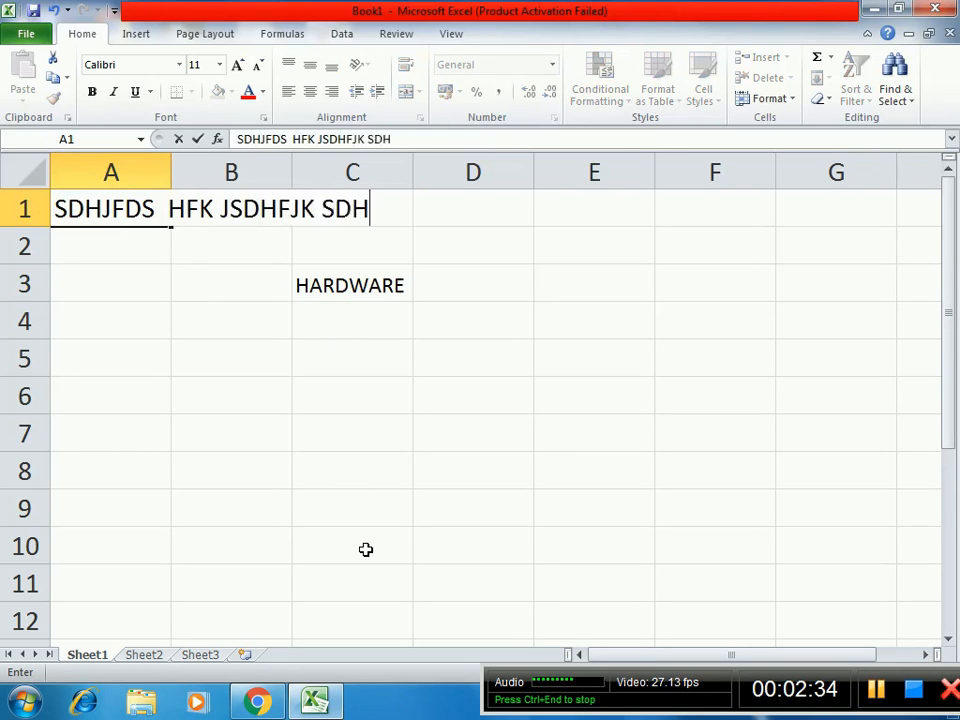
text(JF  DSFHJKDSFJDSSD JF)
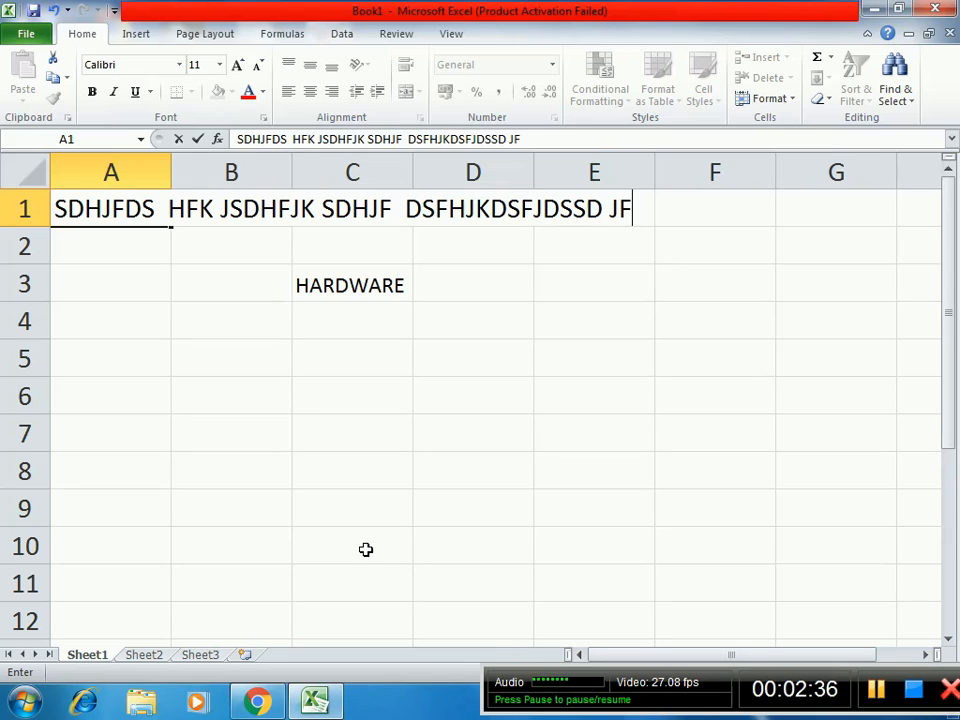
click(456, 405)
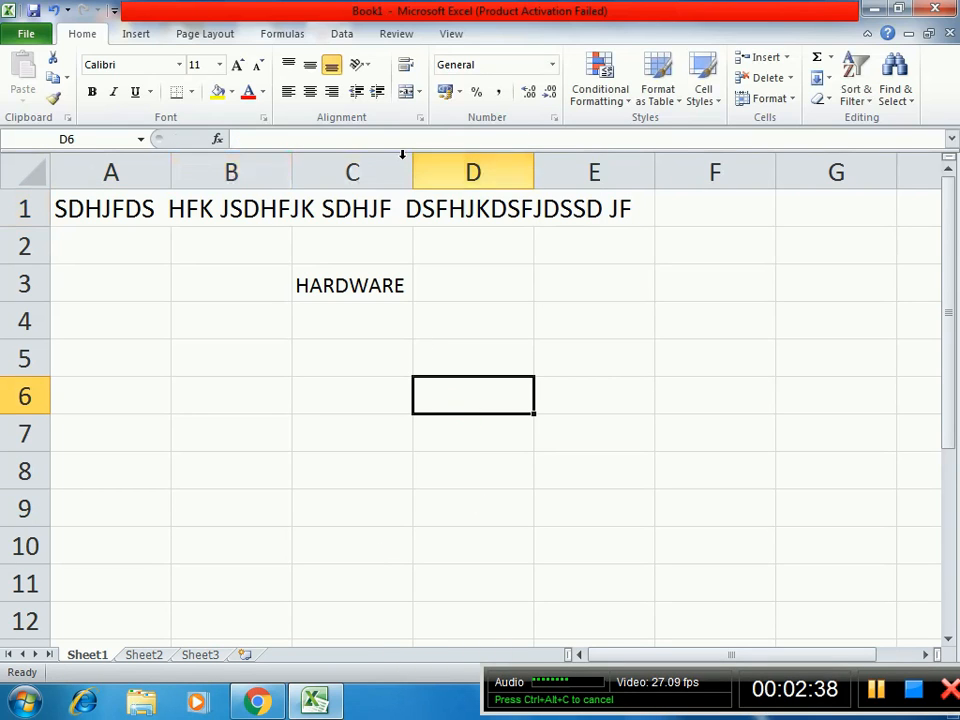
drag(111, 172, 618, 187)
click(542, 326)
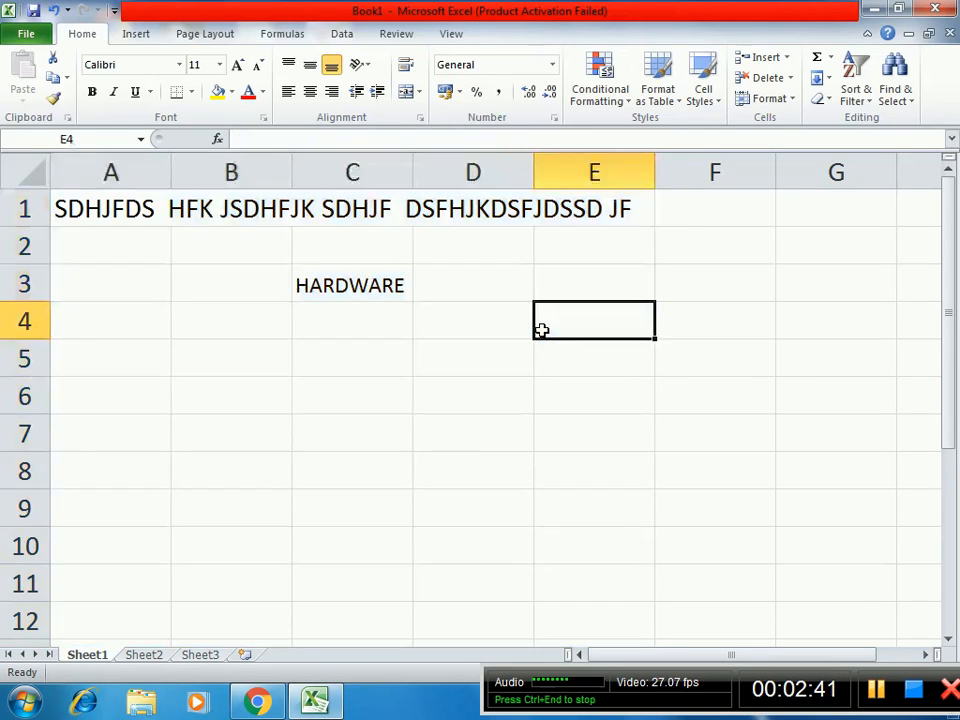
- Widen column A and turn on Wrap text for the long text in cell A1
click(130, 208)
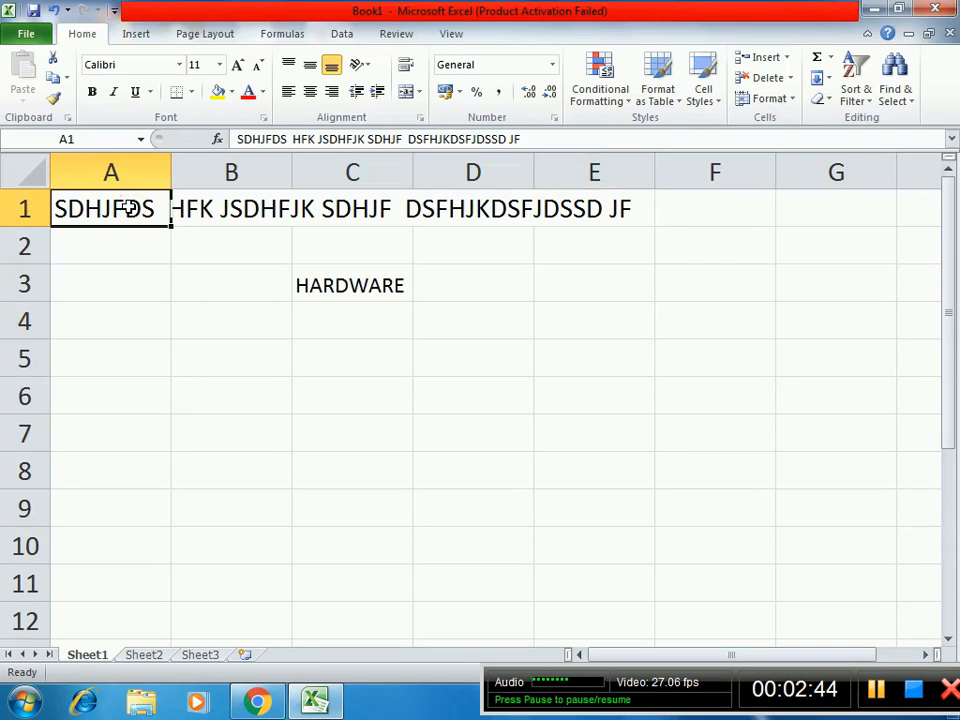
drag(172, 164, 296, 168)
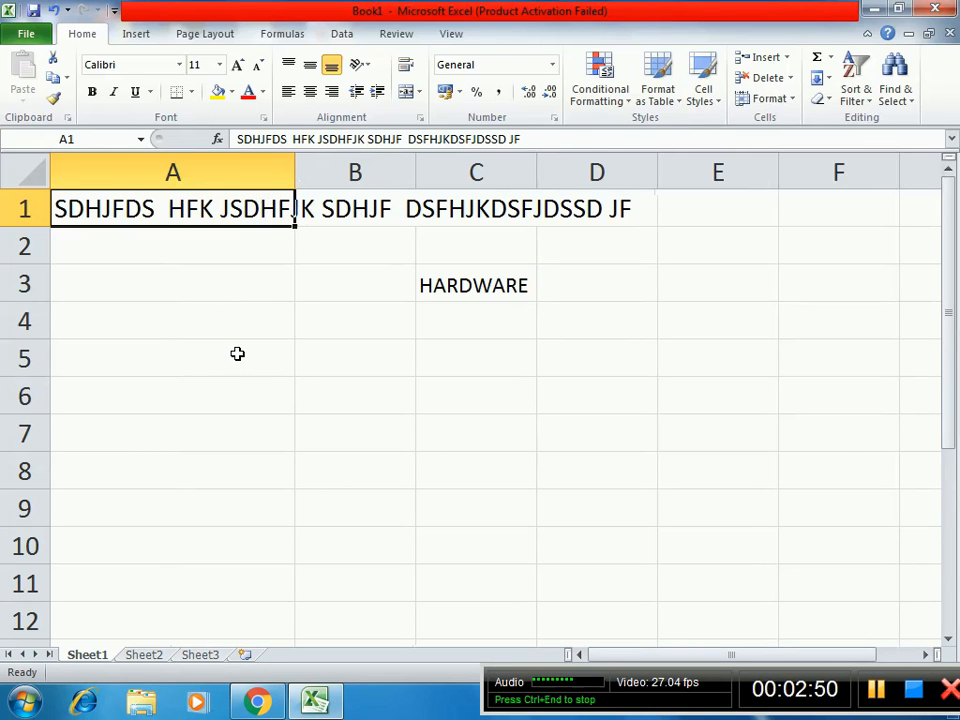
key(ctrl+1)
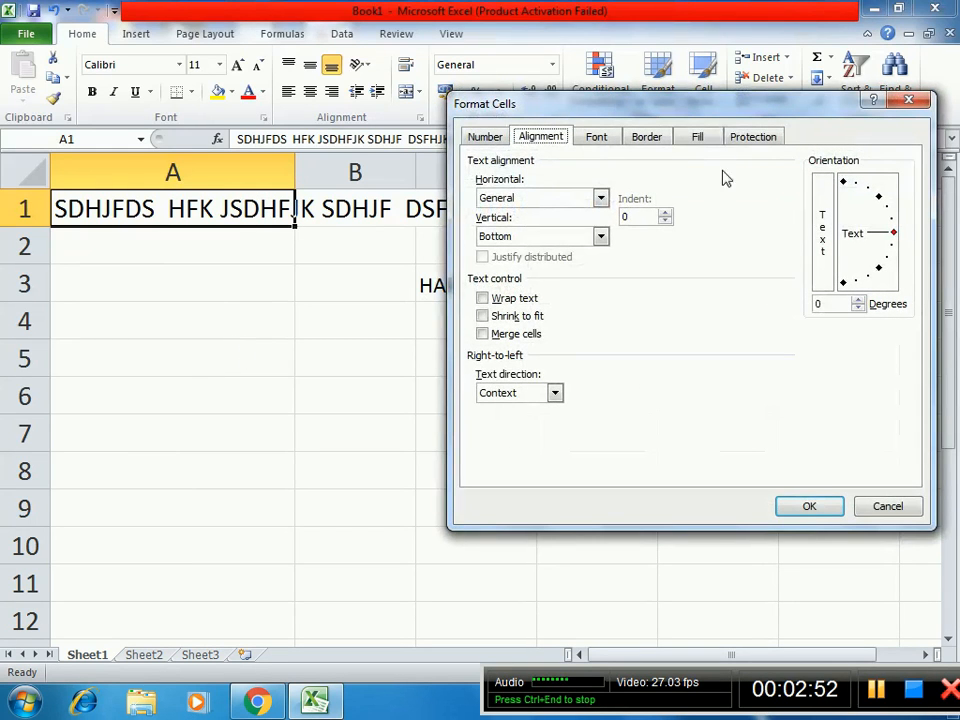
click(513, 300)
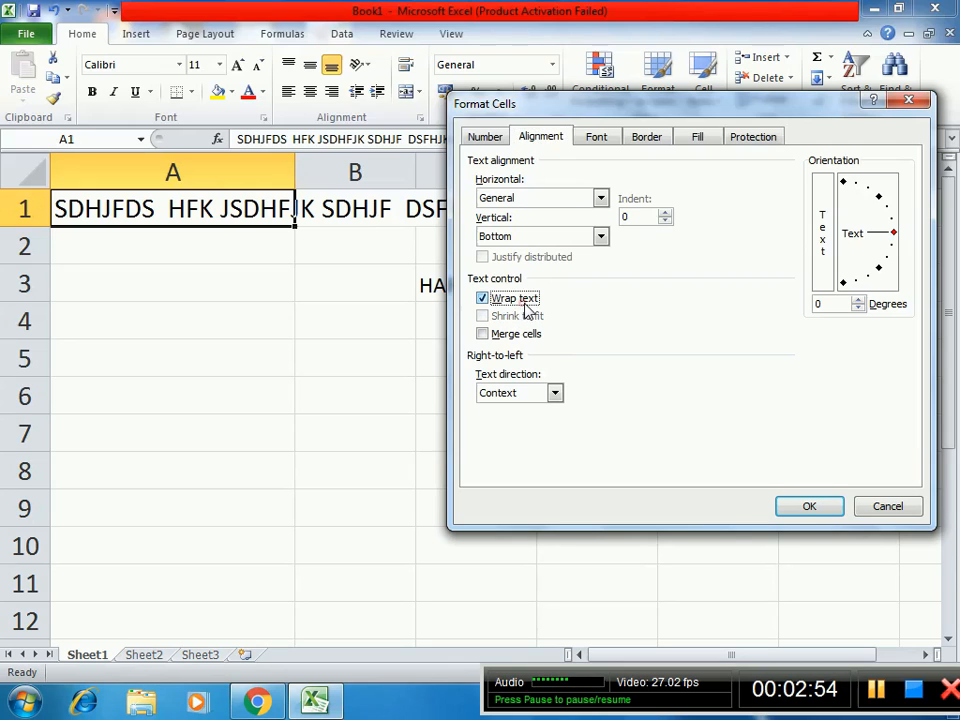
click(795, 507)
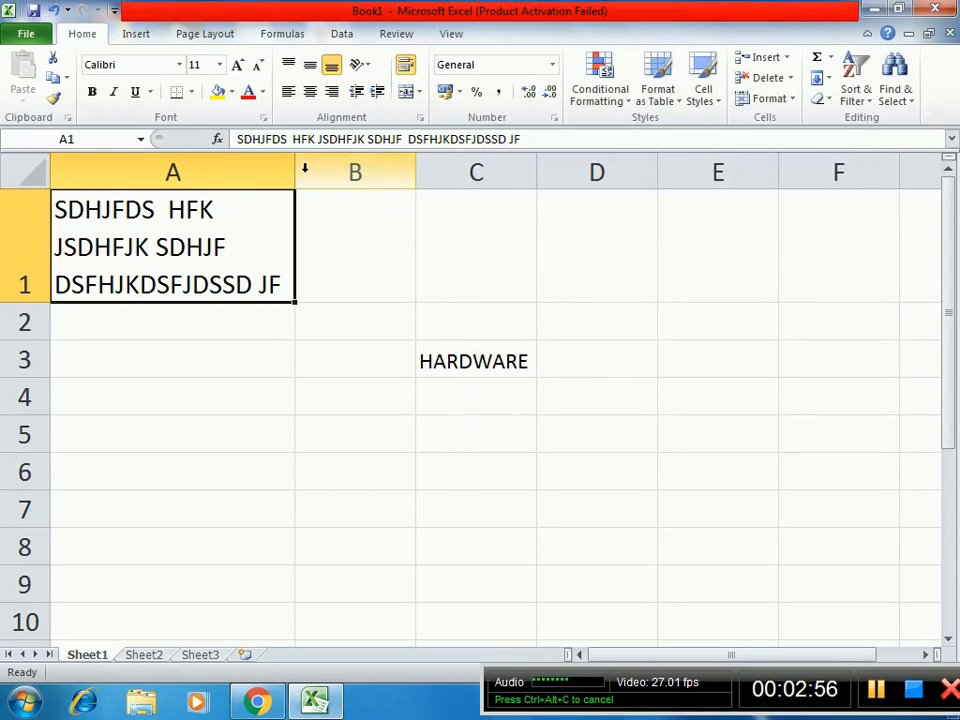
drag(292, 172, 337, 174)
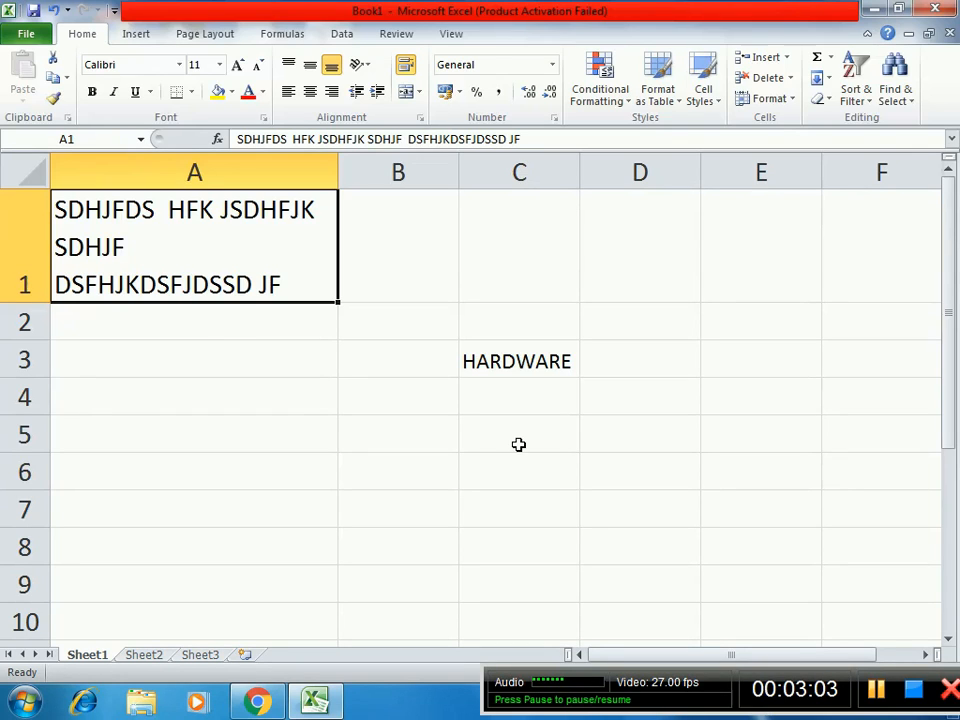
- Enter SOFTWARE in cell D3, beside the HARDWARE cell
click(596, 358)
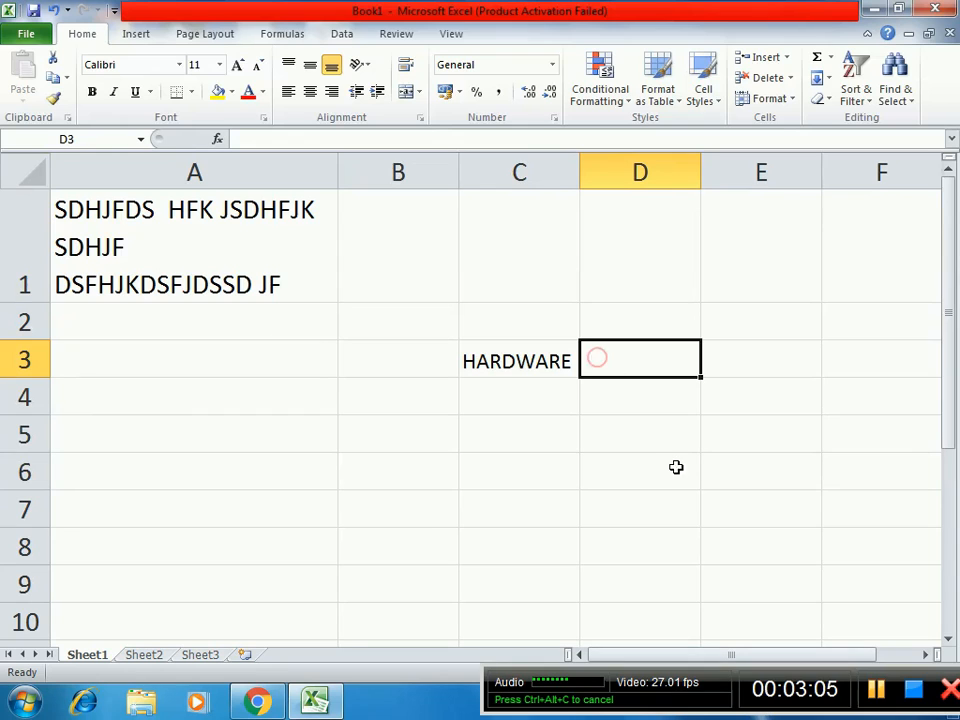
text(SOFT)
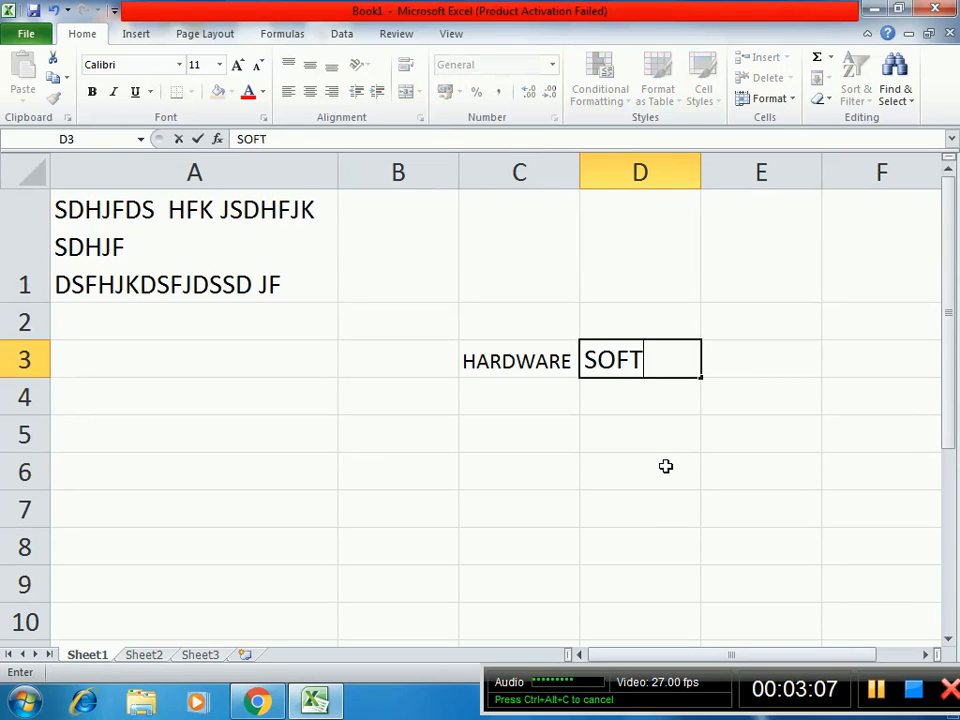
text(WARE)
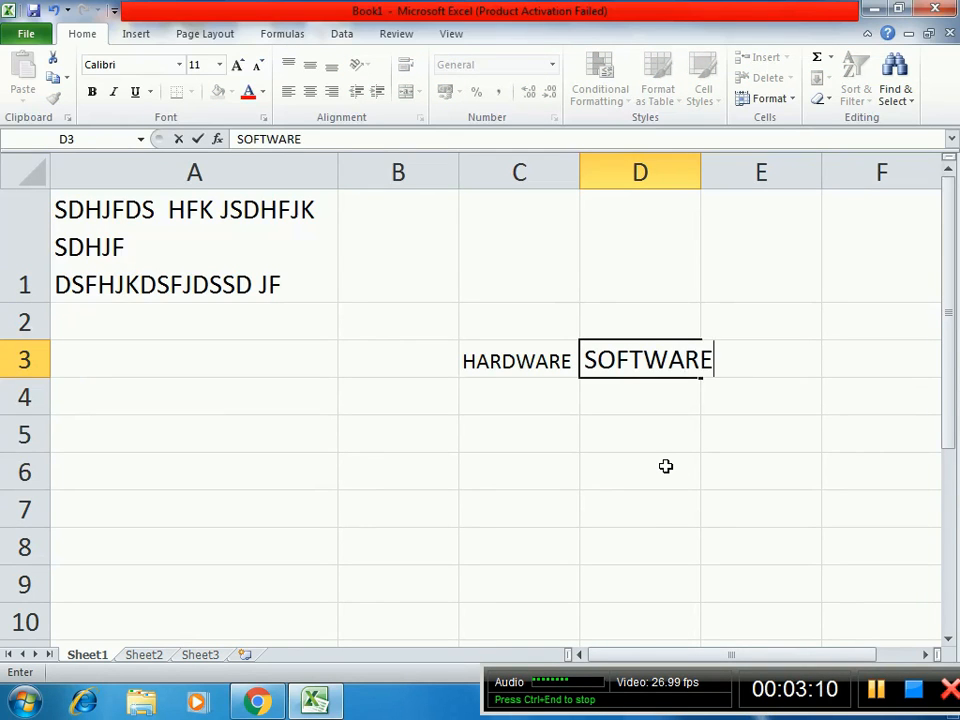
key(Tab)
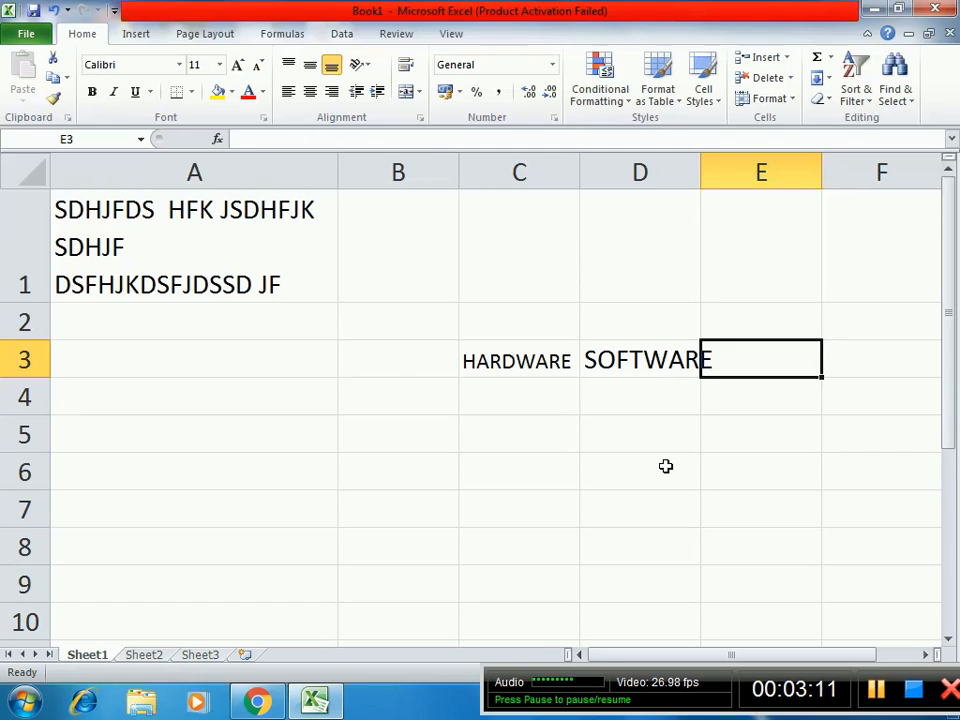
- Enter APPLICATIONS in cell E3, correcting its spelling within the cell
text(APPL)
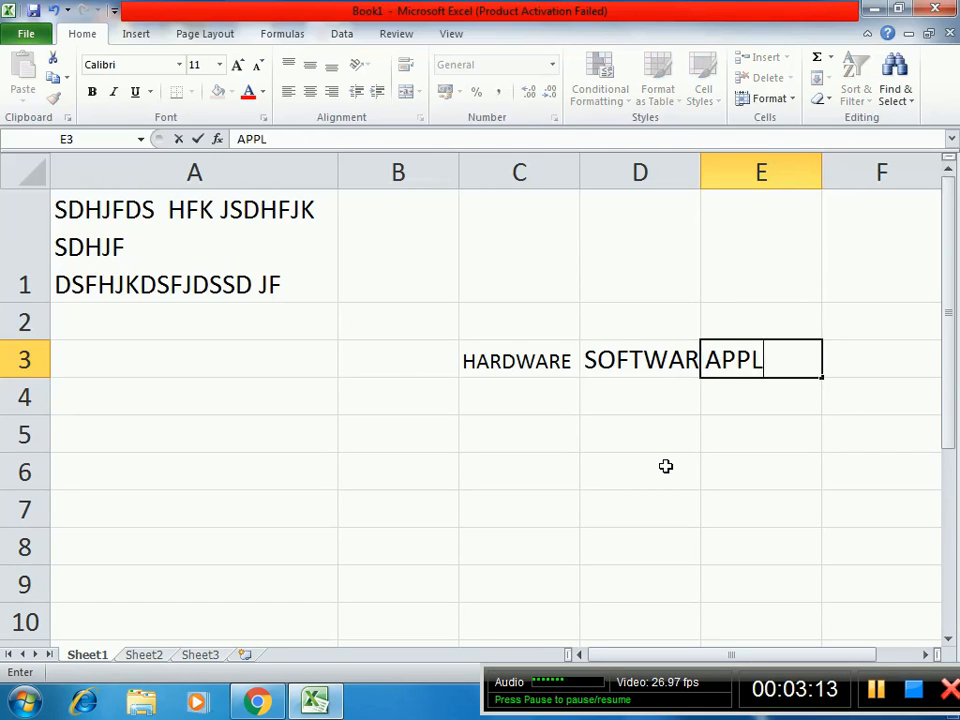
text(IOCATIONS)
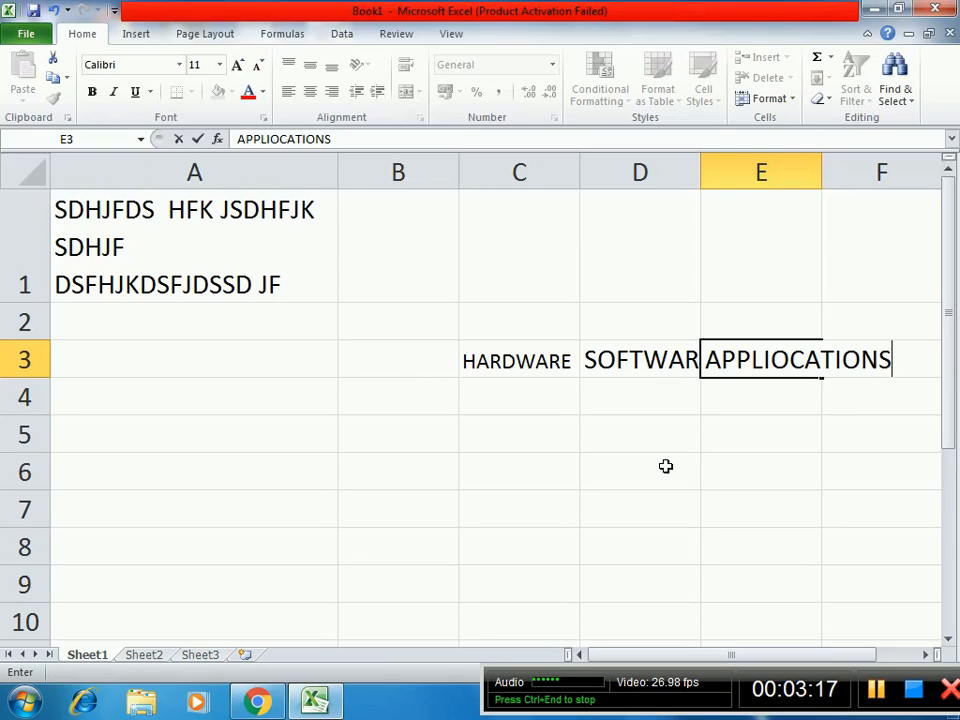
key(F2)
key(Left)
key(Left)
key(Left)
key(Left)
key(Left)
key(Left)
key(Left)
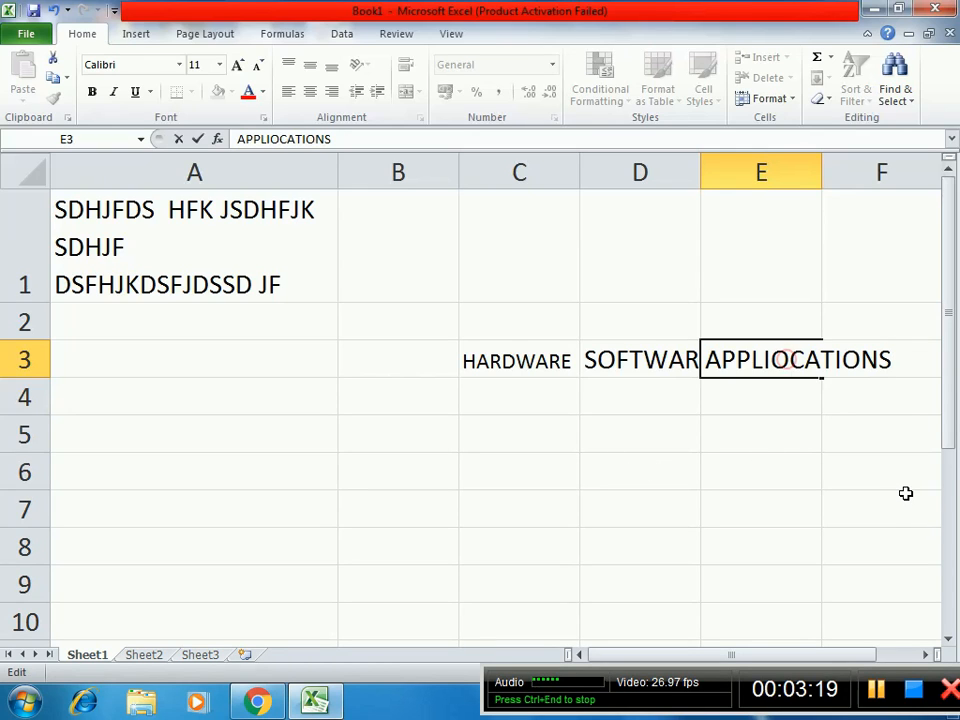
key(BackSpace)
key(Return)
click(696, 498)
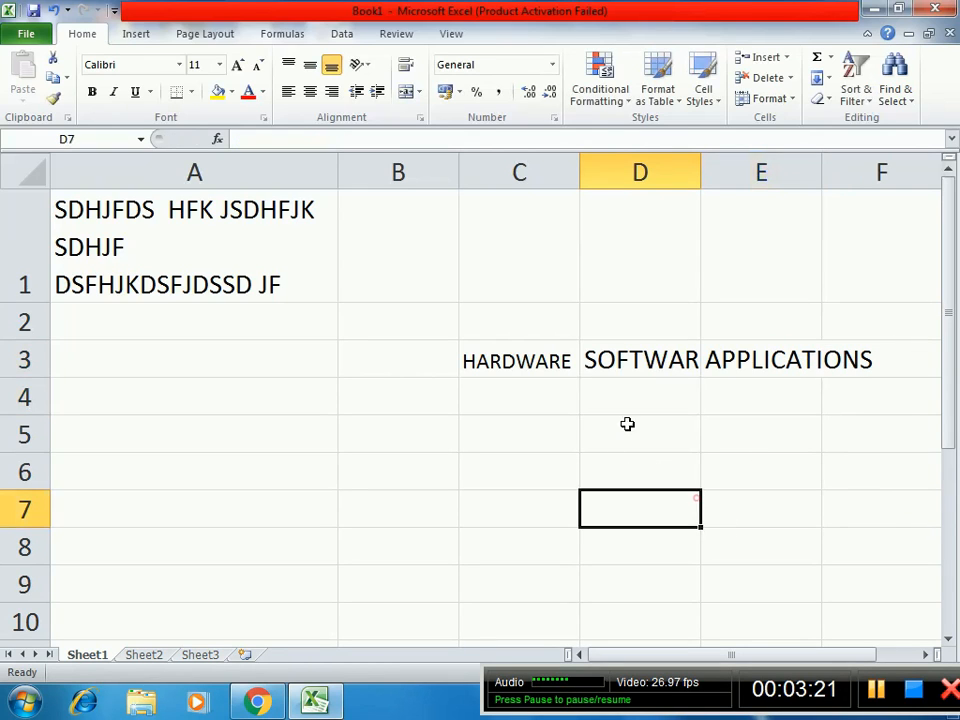
- Turn off Shrink to fit for the HARDWARE text in cell C3
click(525, 362)
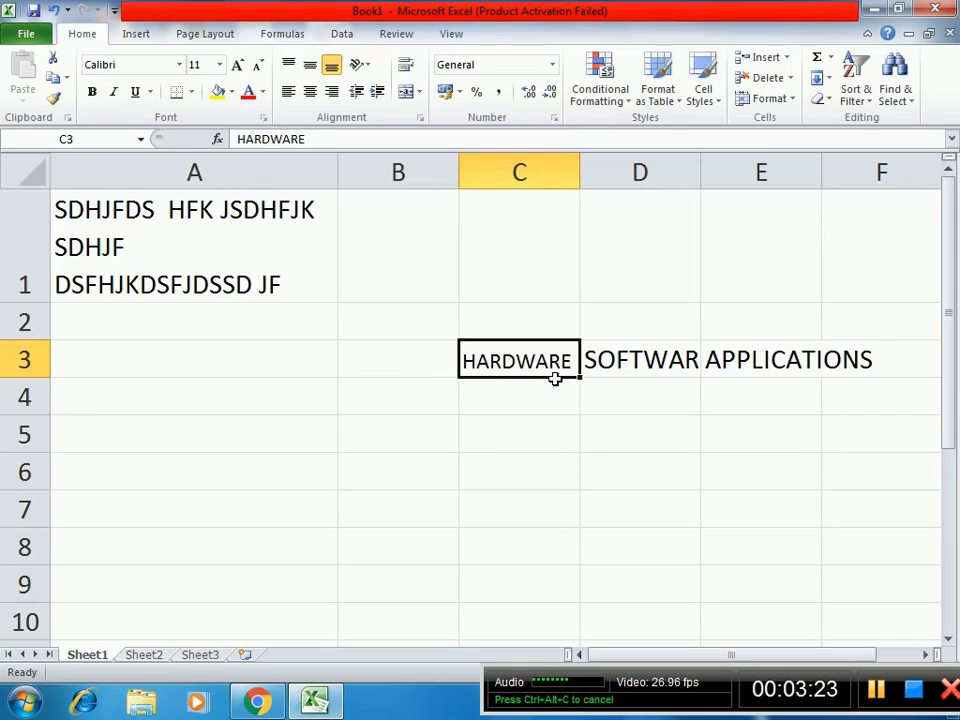
key(ctrl+1)
click(505, 316)
click(793, 497)
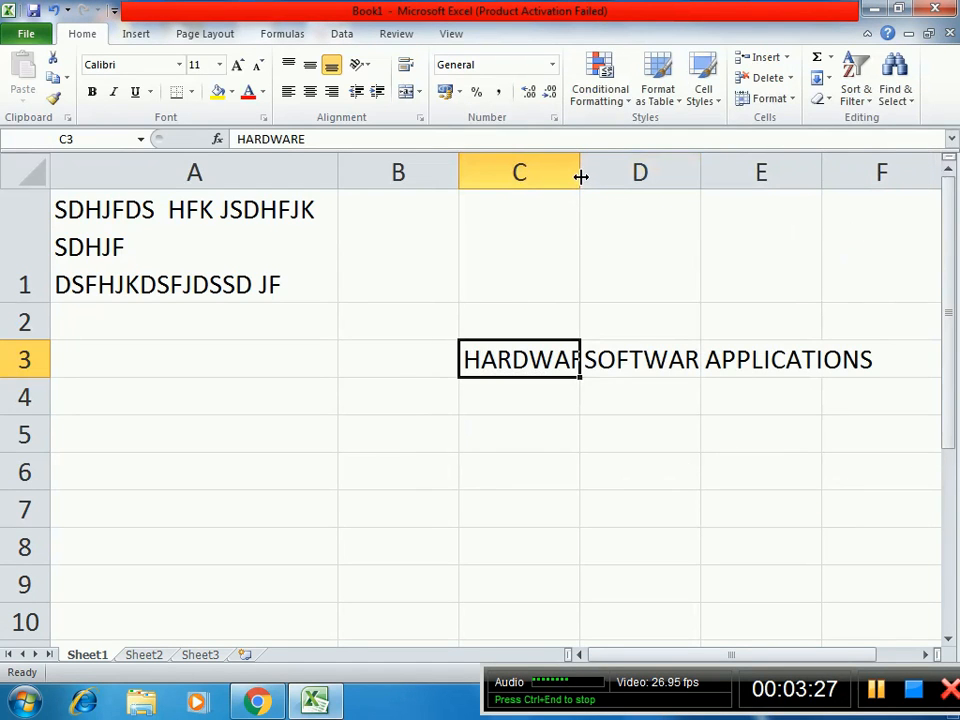
click(587, 424)
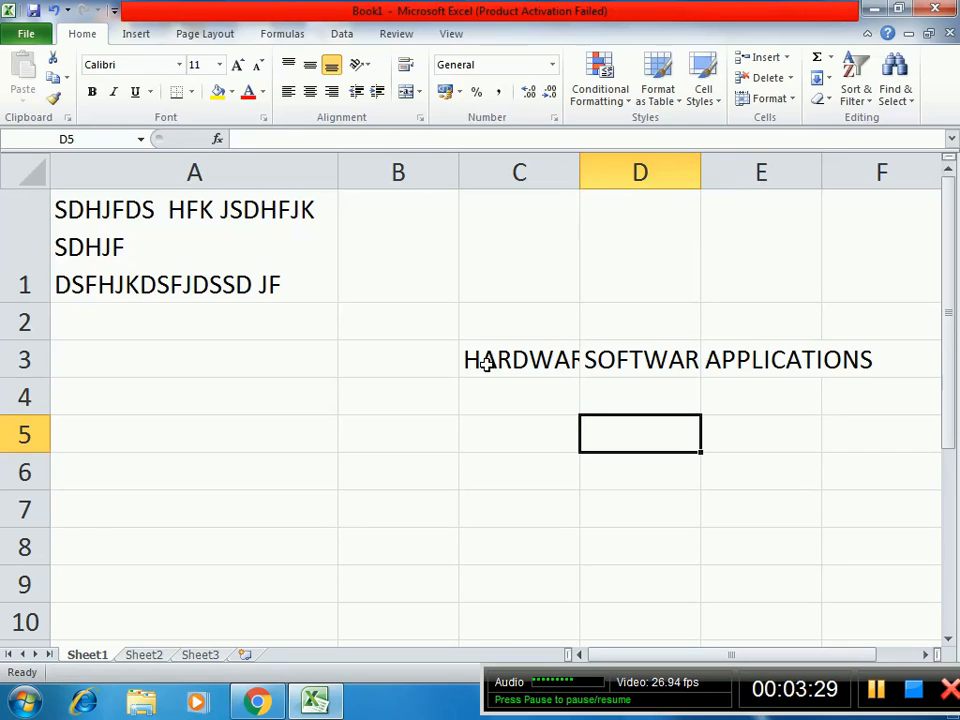
- AutoFit columns C, D and E to the HARDWARE, SOFTWARE and APPLICATIONS entries
double_click(581, 174)
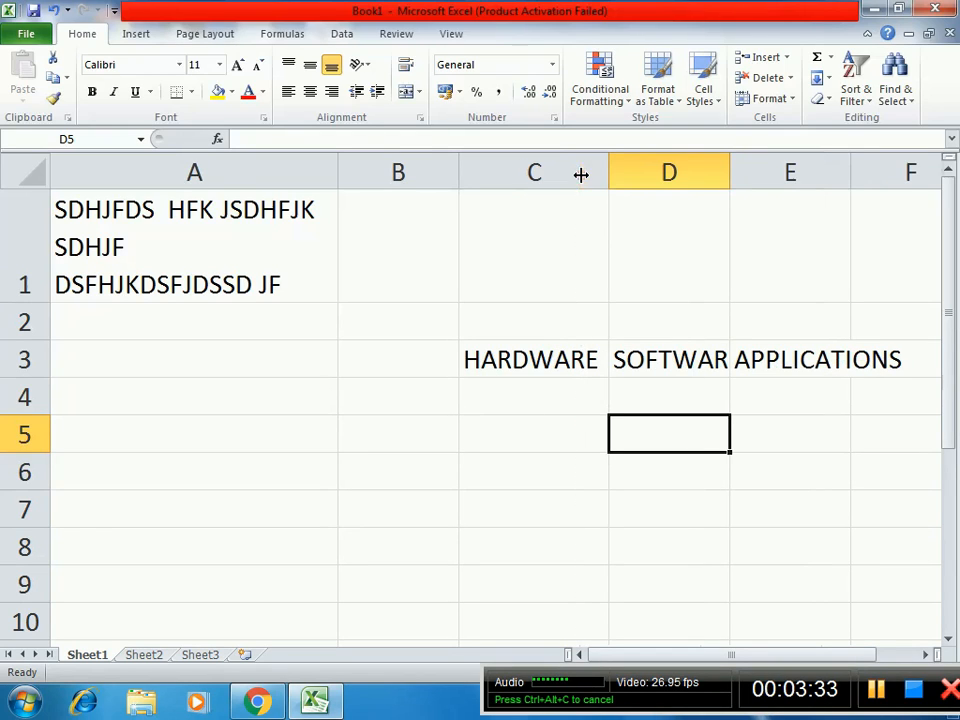
double_click(732, 172)
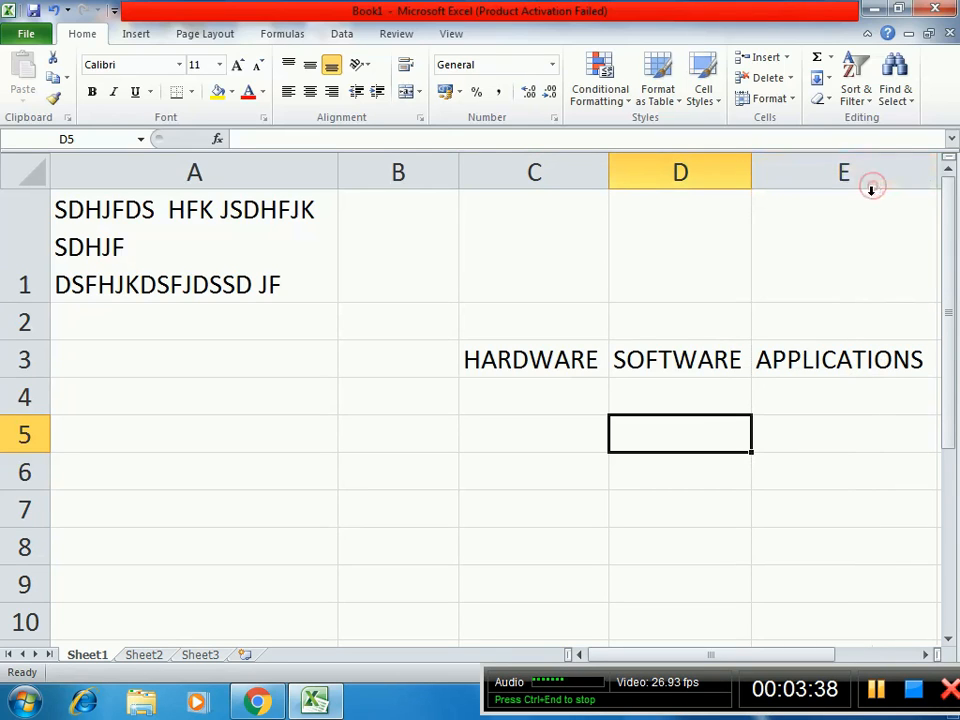
click(924, 654)
click(924, 654)
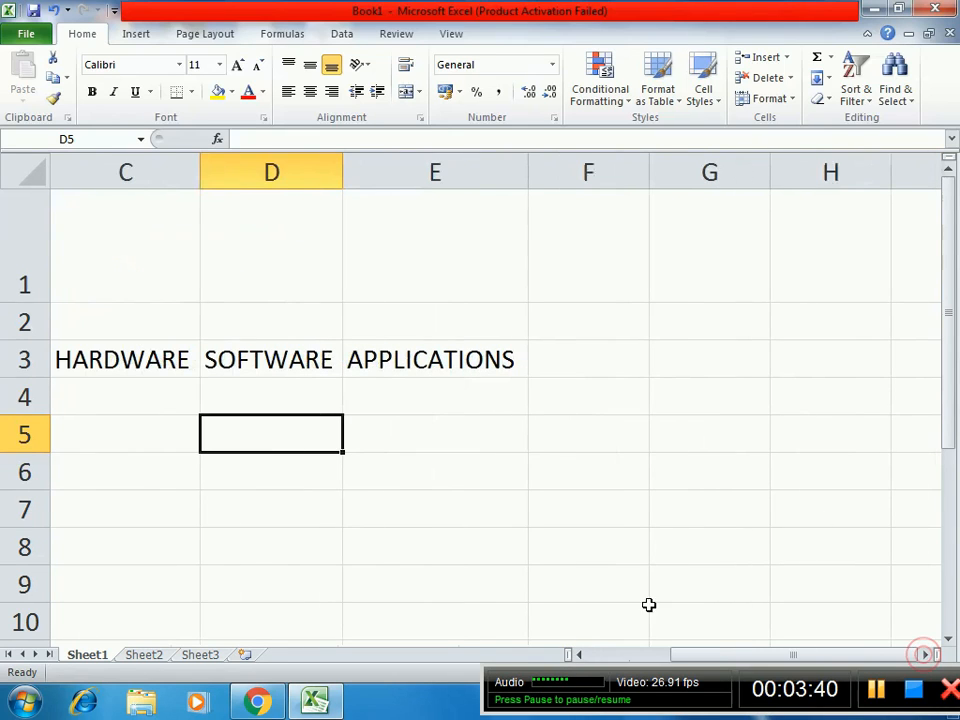
click(579, 654)
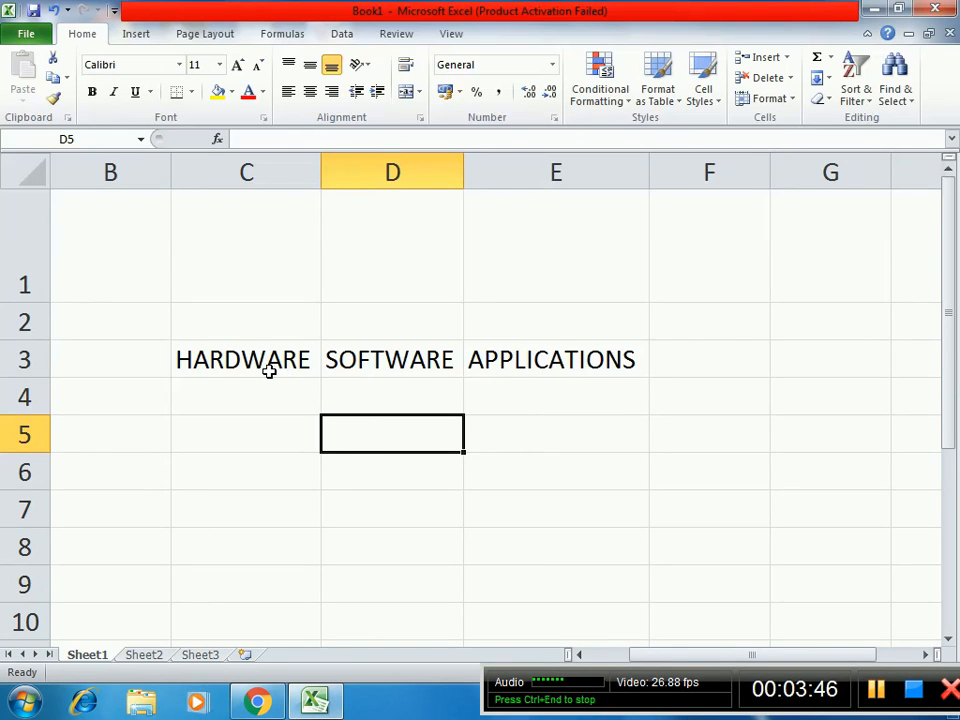
- Rotate the text in cells C3:E3 to a 90-degree orientation
drag(266, 365, 483, 360)
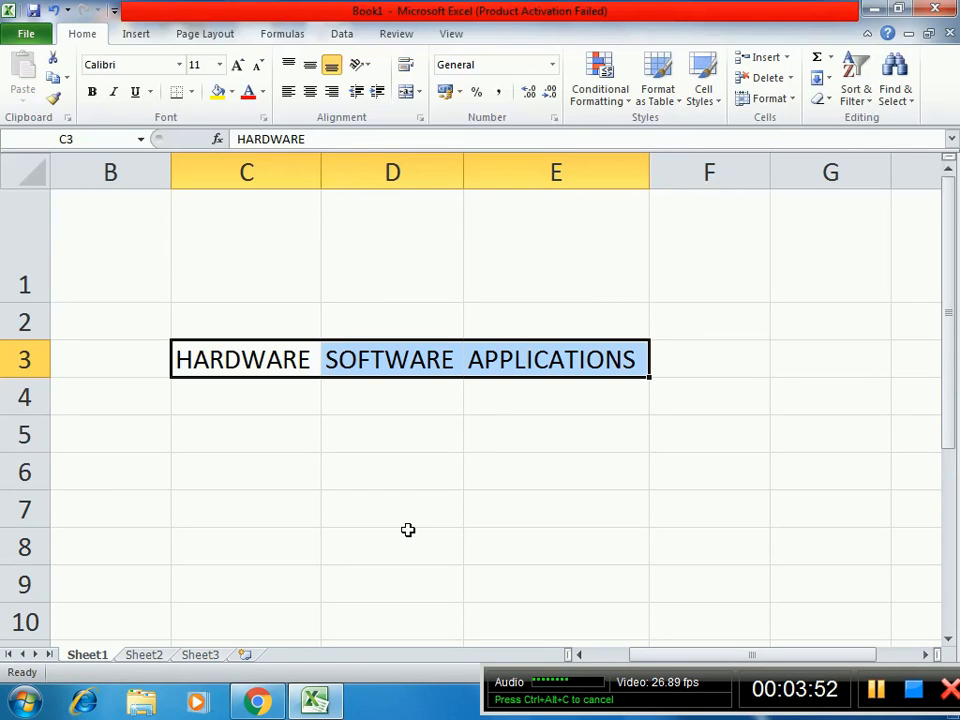
key(ctrl+1)
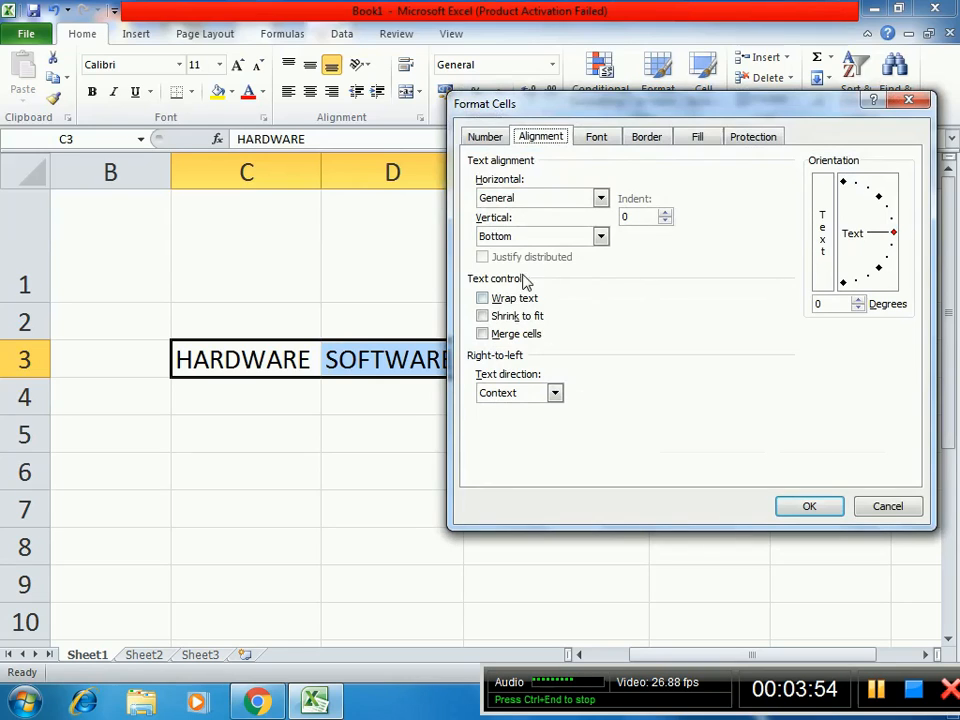
click(879, 197)
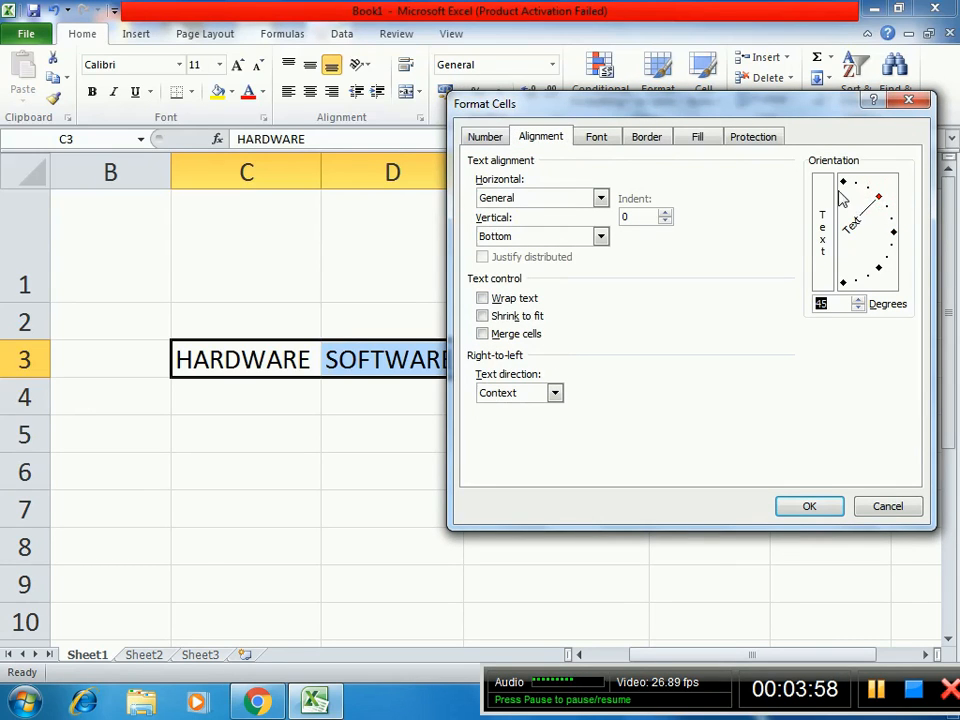
click(846, 188)
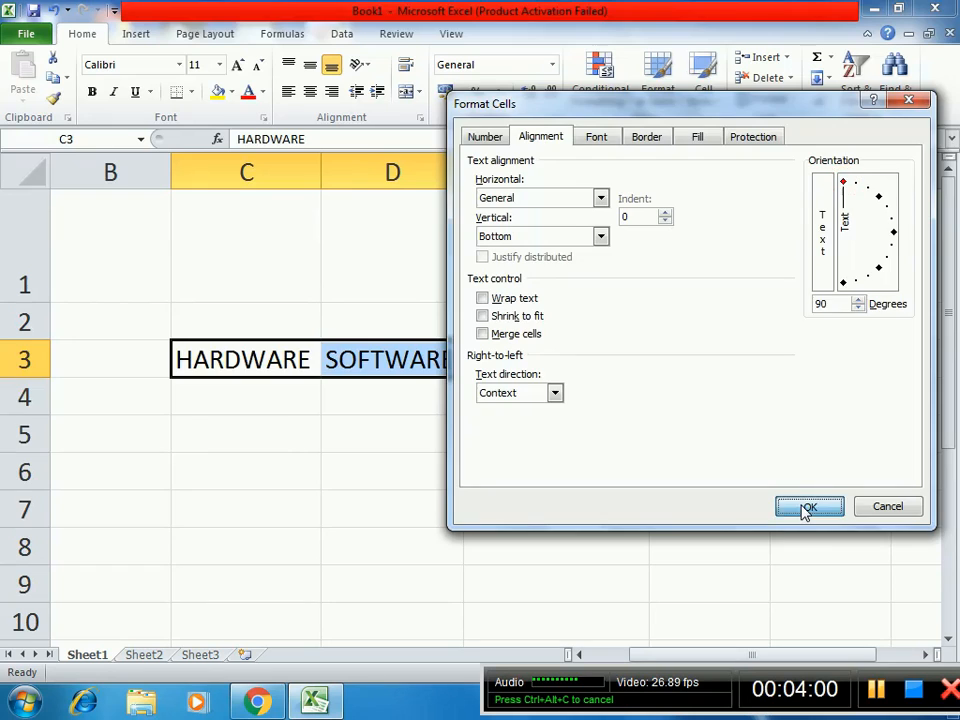
click(805, 506)
- AutoFit columns C, D and E to narrow them around the vertical text
double_click(322, 174)
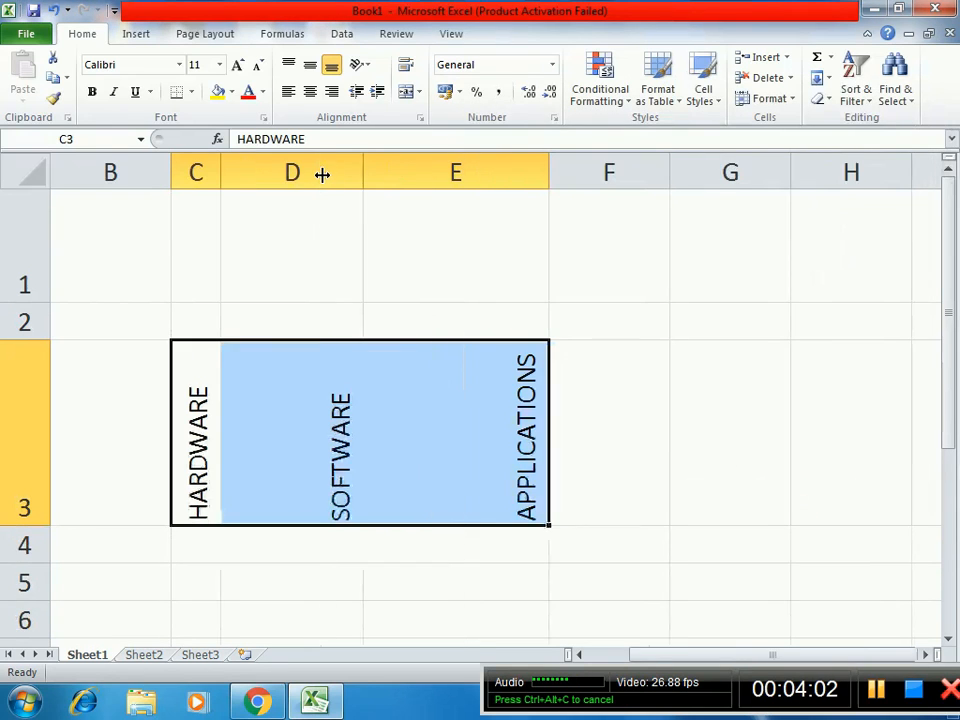
double_click(364, 176)
drag(454, 176, 455, 176)
double_click(455, 176)
click(446, 500)
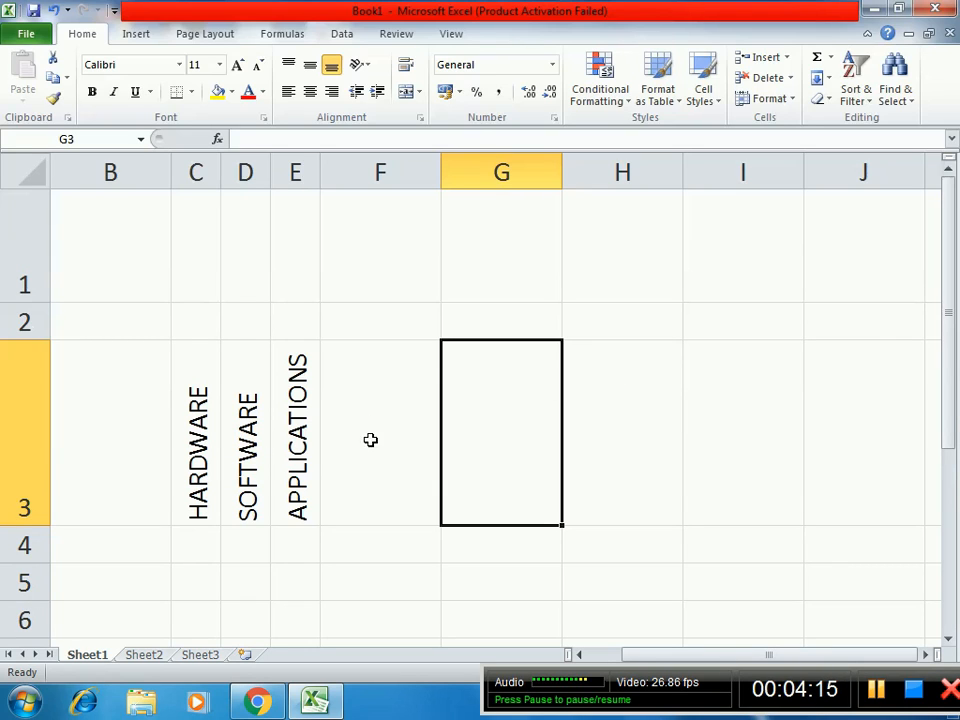
- Set the text orientation of cells C3:E3 to 0 degrees
drag(218, 427, 283, 443)
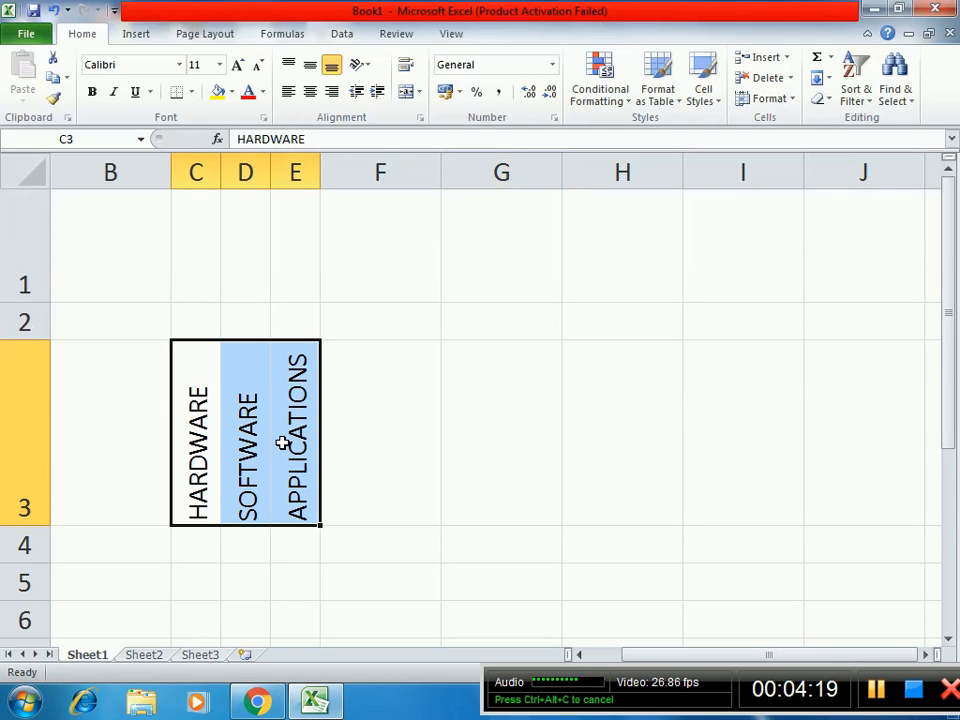
key(ctrl+1)
click(894, 234)
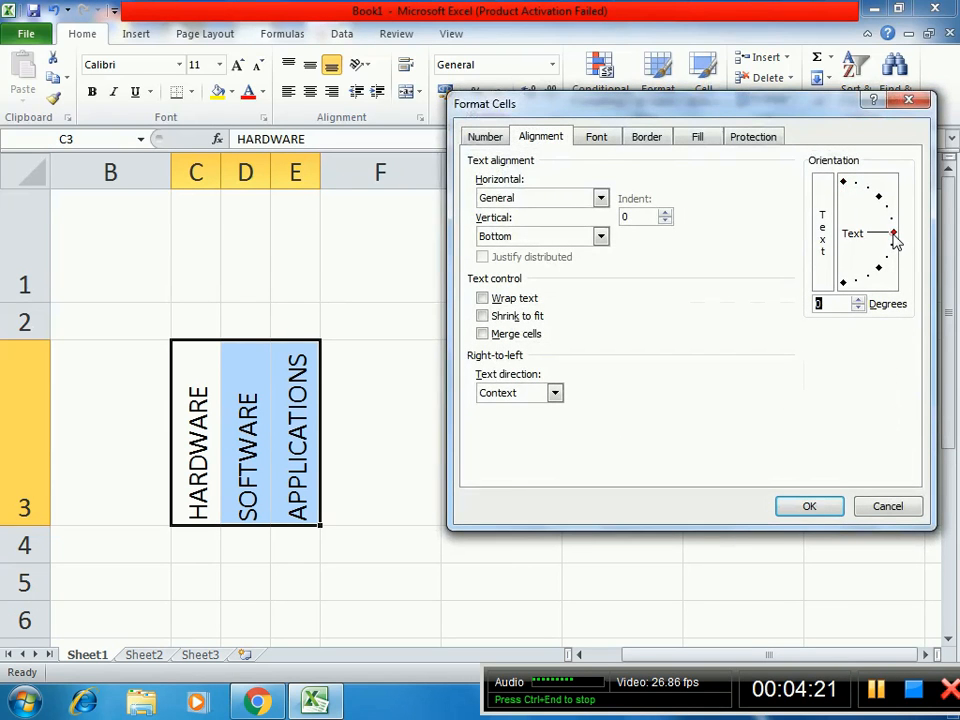
click(808, 506)
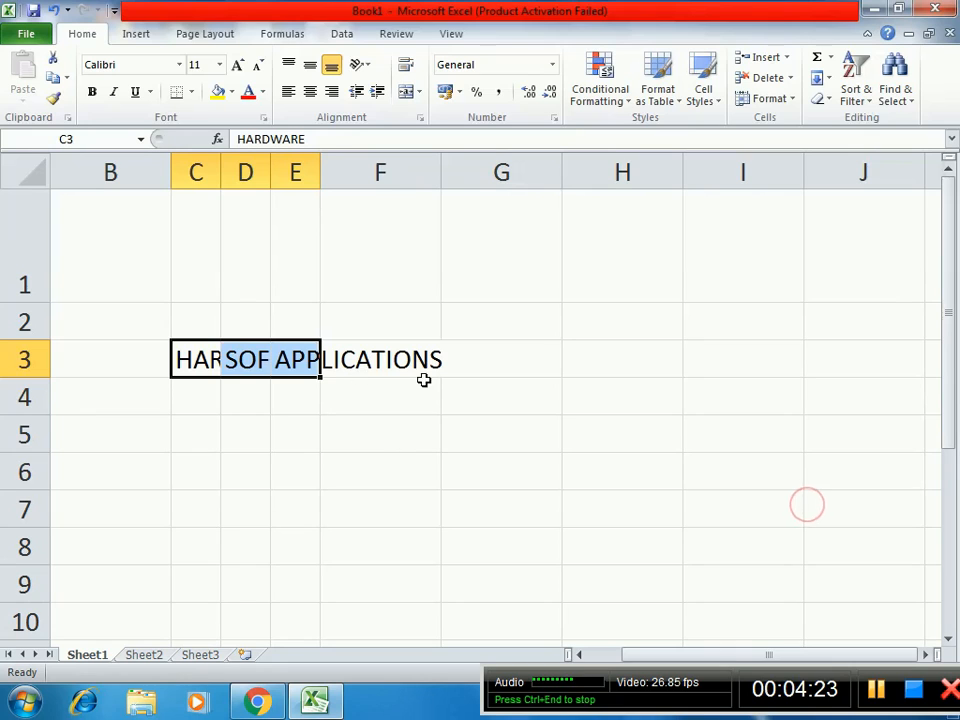
- AutoFit columns C, D and E to the horizontal text in row 3
double_click(221, 172)
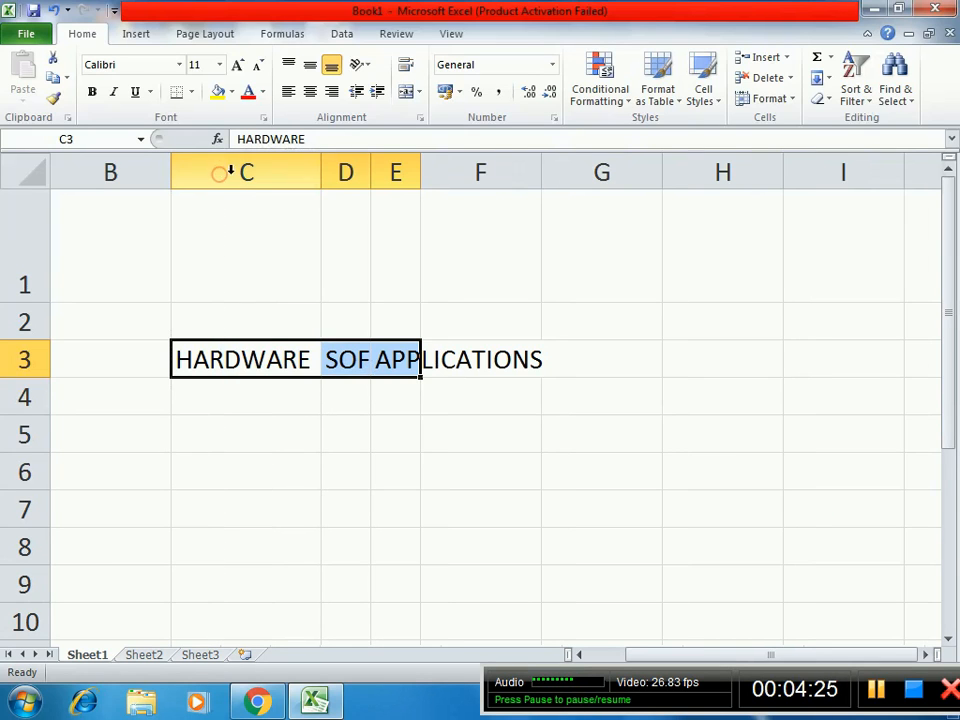
double_click(371, 172)
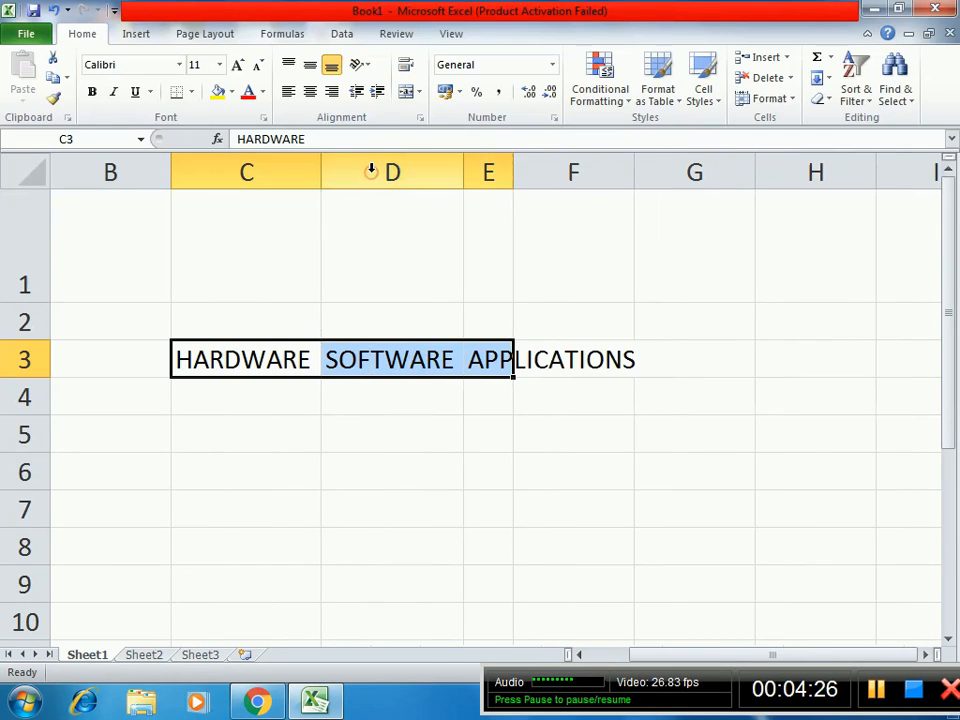
double_click(514, 174)
click(707, 553)
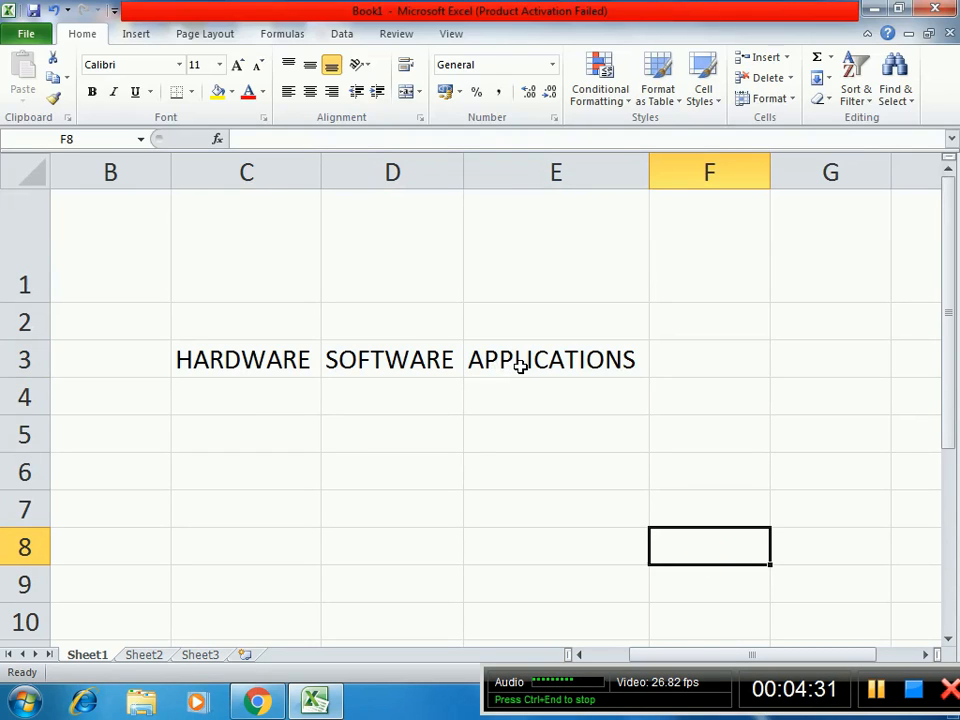
- Enter "JSKDFHJ JKSD JFK JSDKS" in cell C2 and AutoFit column C to it
click(288, 331)
text(JSKDFHJ JKSD JFK )
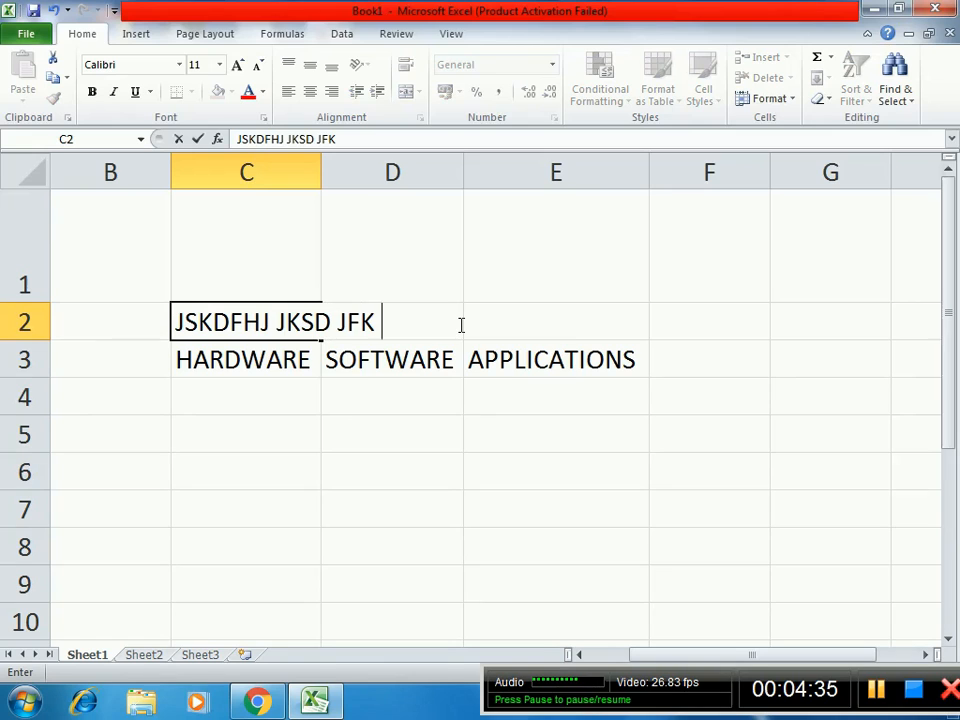
text(JSDKS)
click(467, 433)
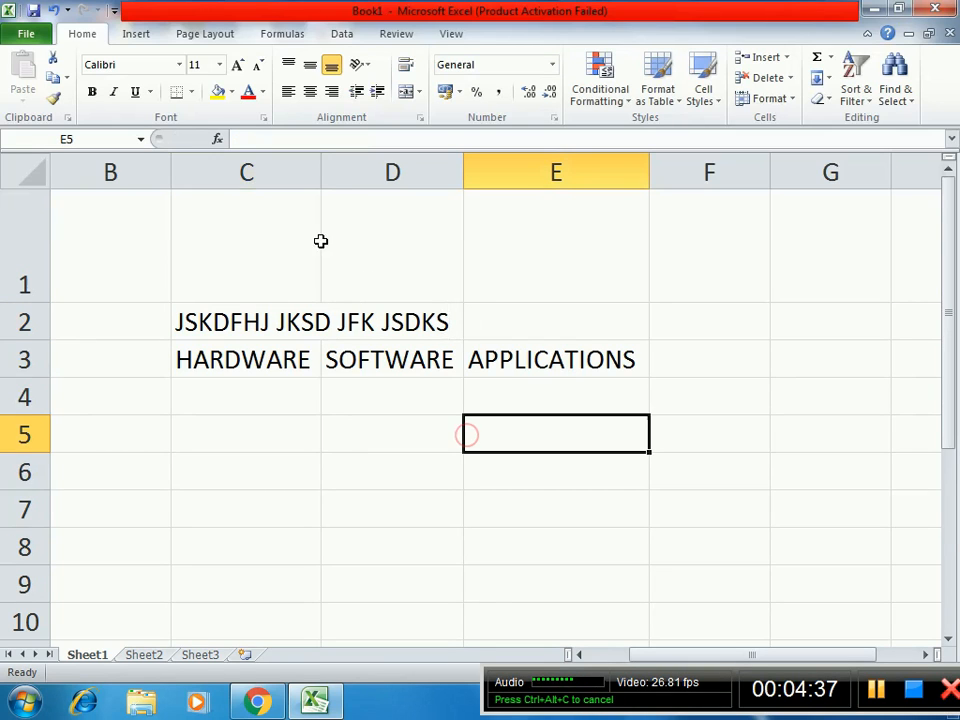
double_click(321, 177)
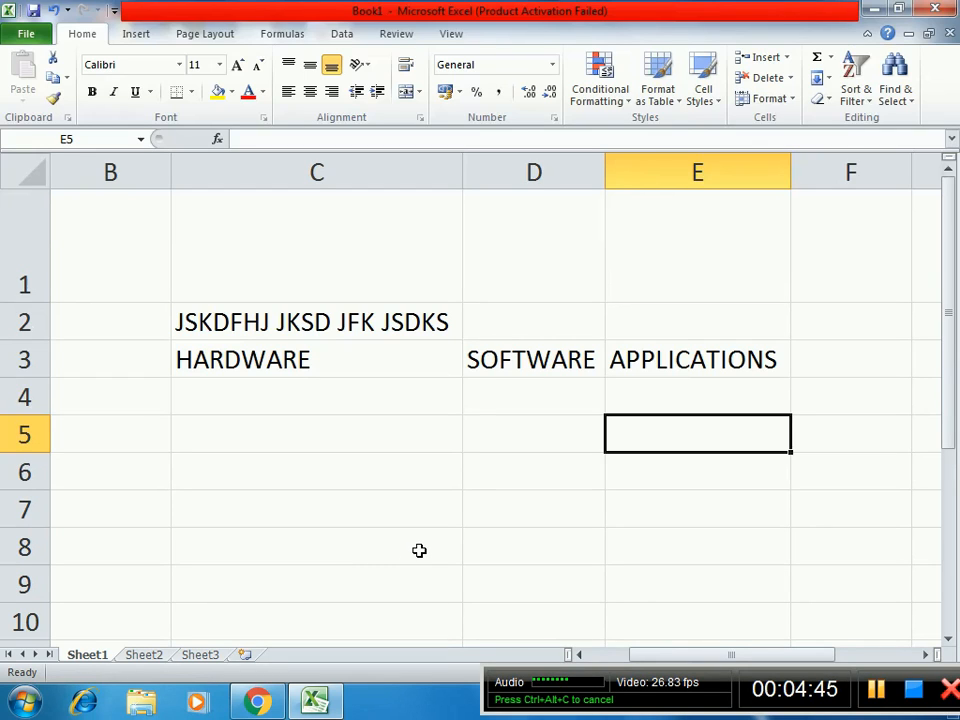
click(345, 331)
click(344, 451)
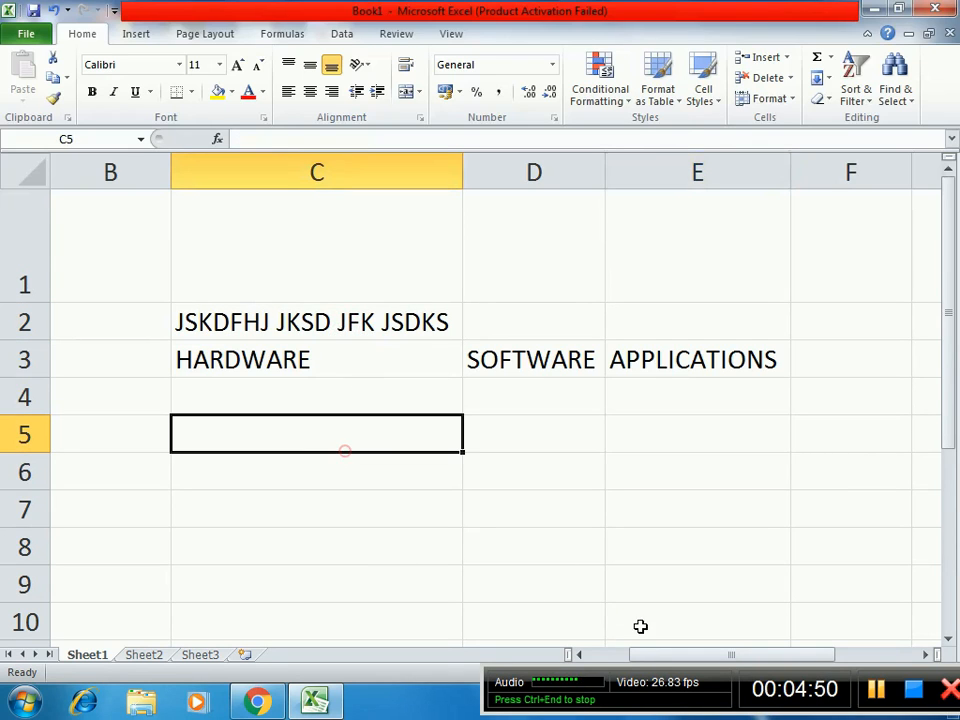
- Enter the sample text "XFCV GSCSD" in cell A5
drag(648, 655, 546, 668)
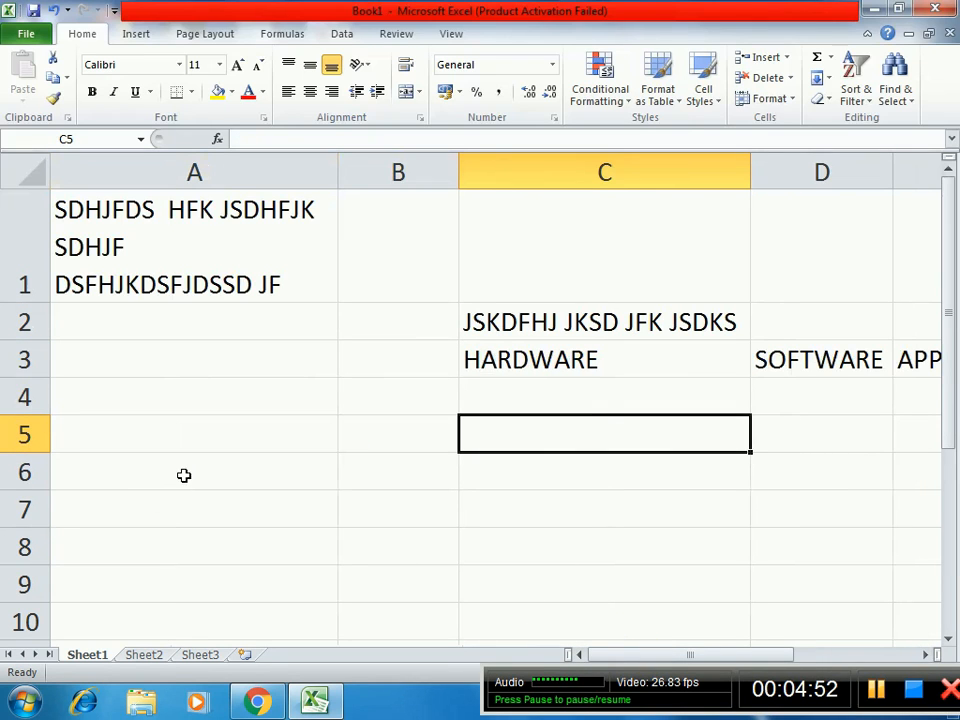
drag(165, 443, 770, 434)
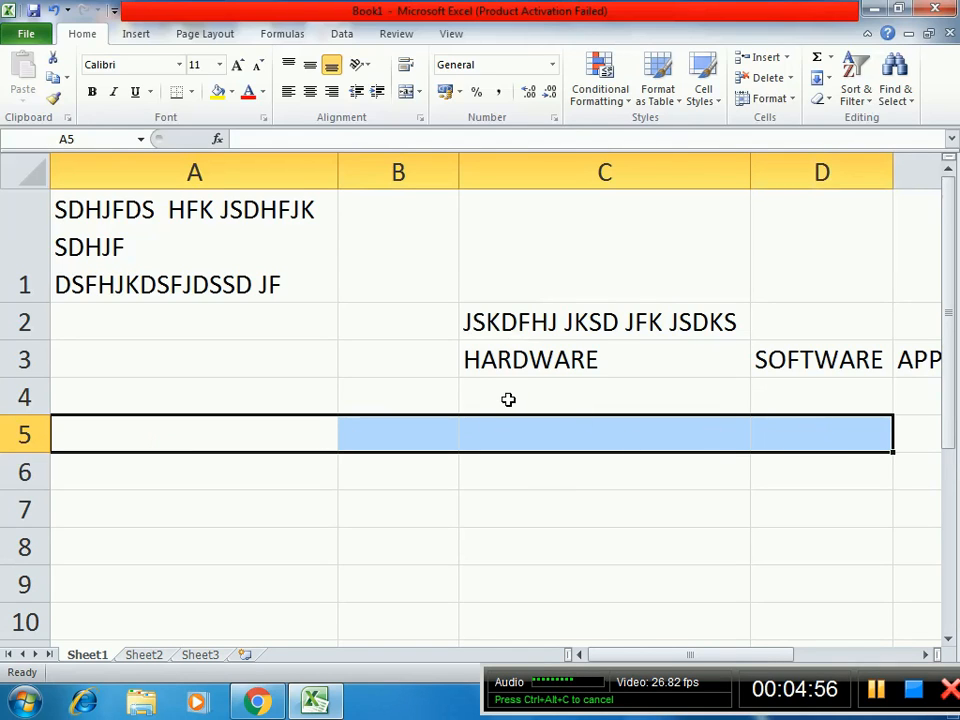
click(228, 437)
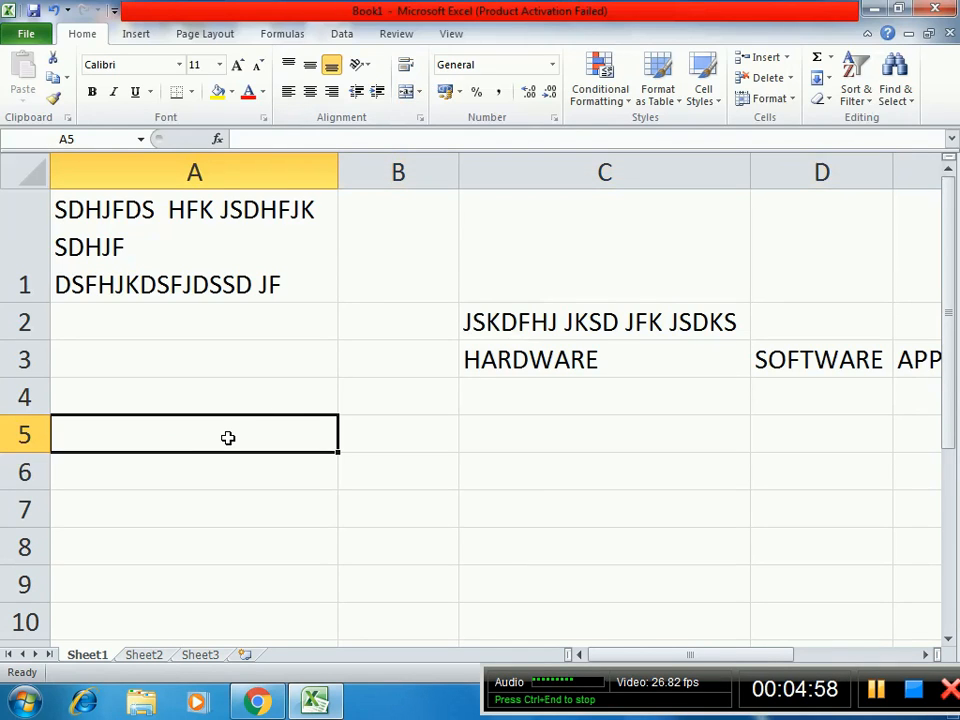
text(XFCV GSCSD)
click(347, 512)
- Try merging cells A5:D5 with the Merge cells text control option, and undo the merge
drag(216, 431, 781, 424)
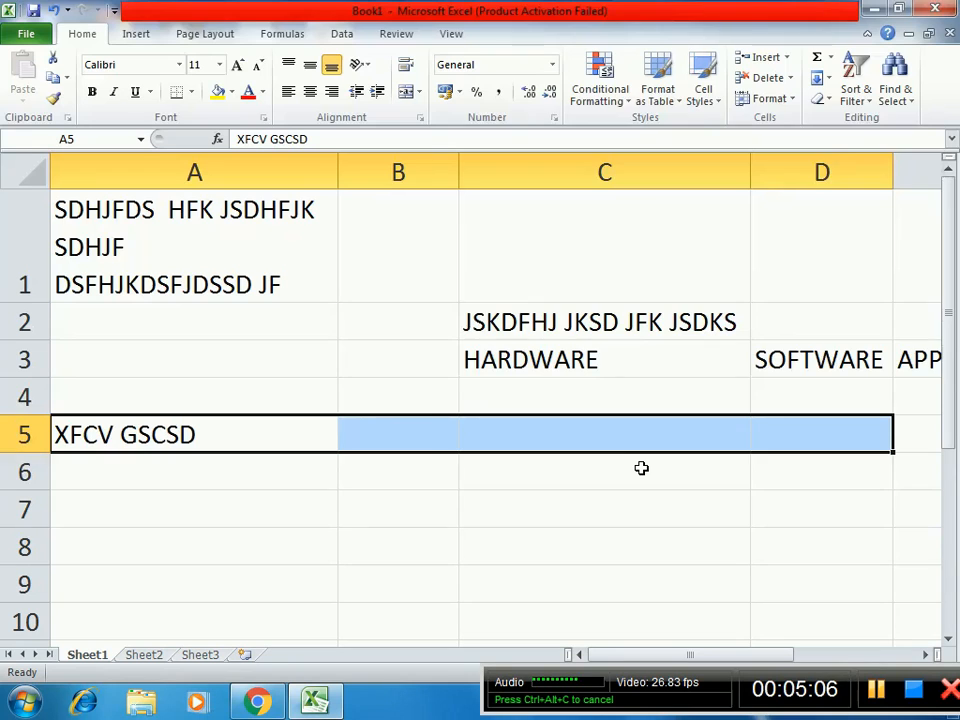
key(ctrl+1)
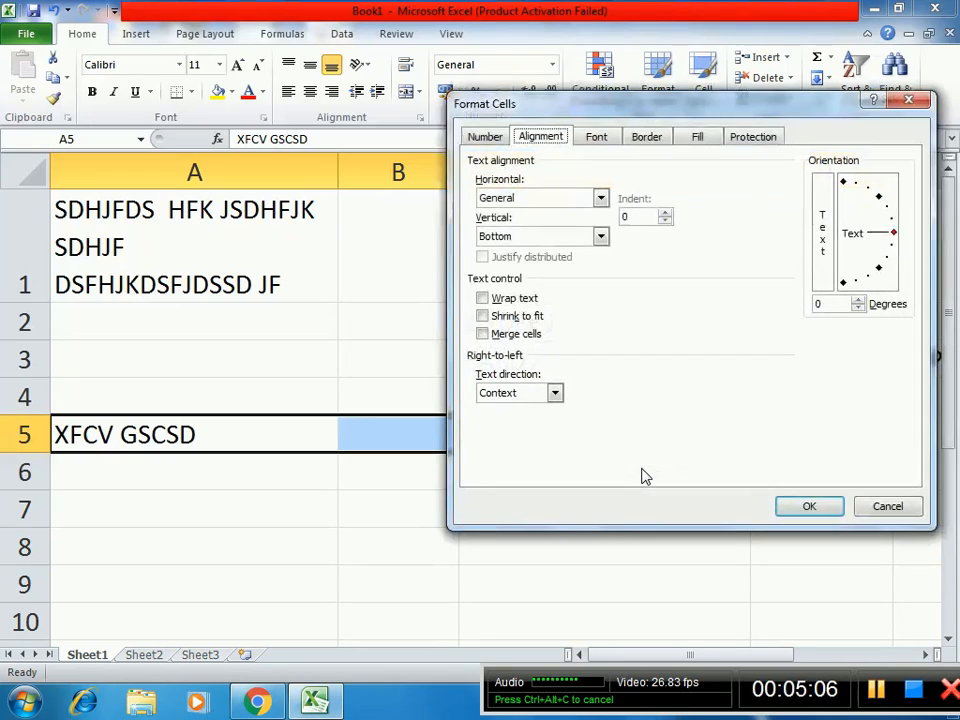
click(492, 337)
click(812, 507)
click(466, 512)
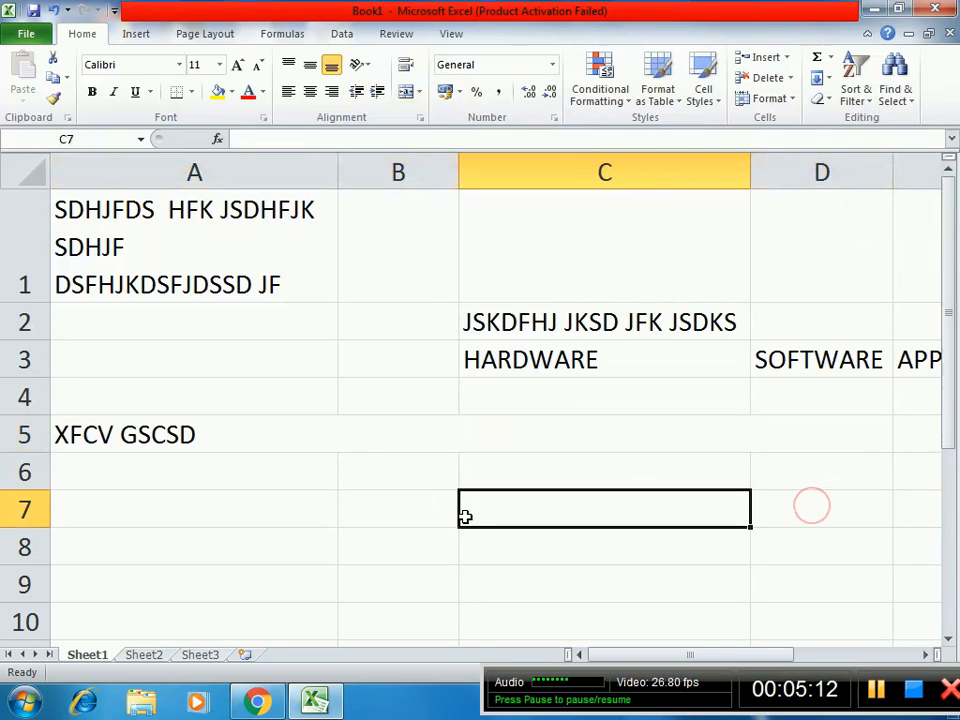
click(204, 435)
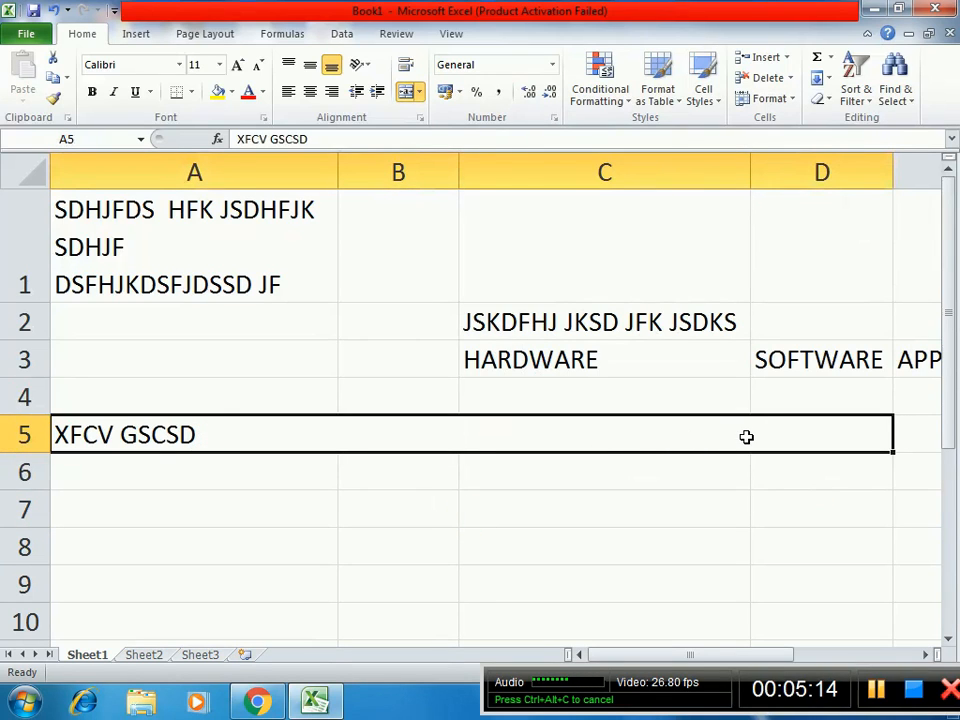
key(ctrl+z)
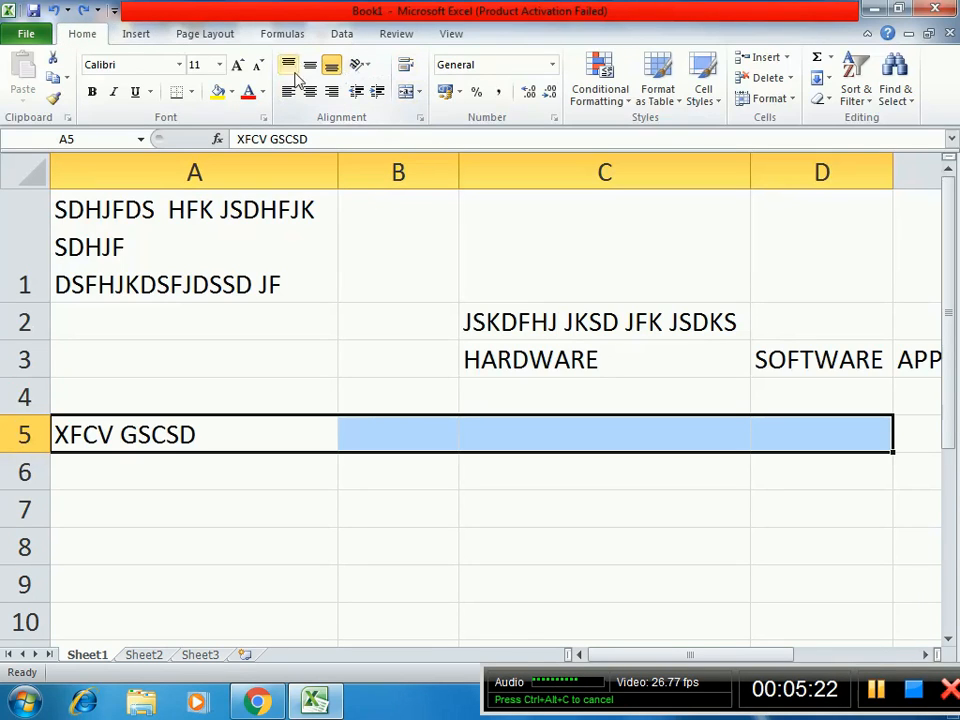
- Apply Merge & Center to cells A5:D5
click(409, 94)
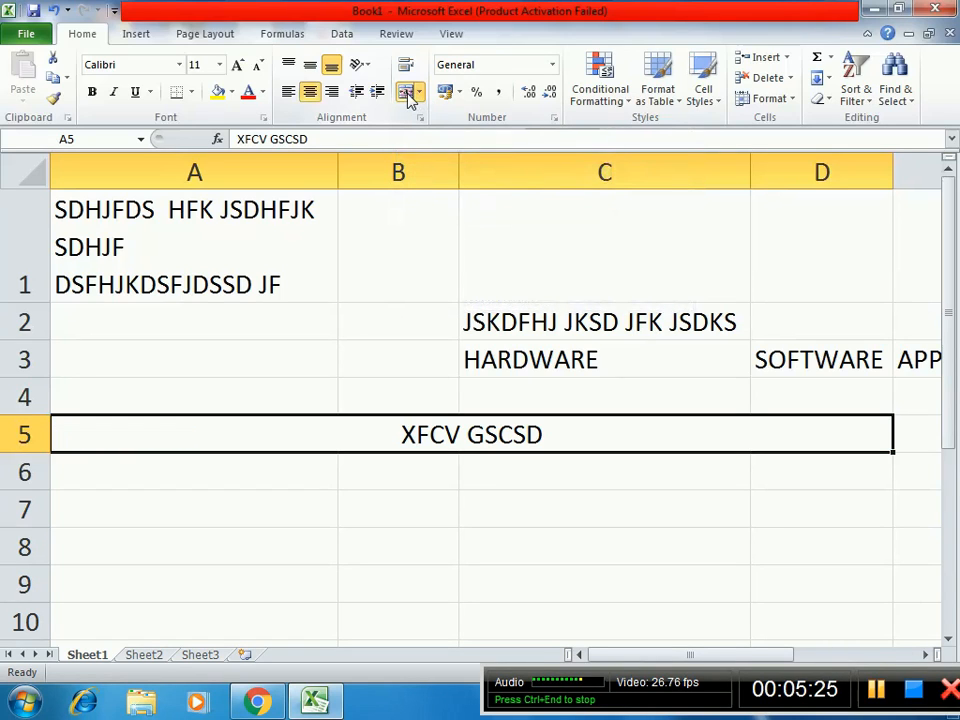
click(461, 508)
- Set horizontal alignment to Center with Merge cells enabled for merged cell A5:D5 through the Format Cells alignment options
click(437, 436)
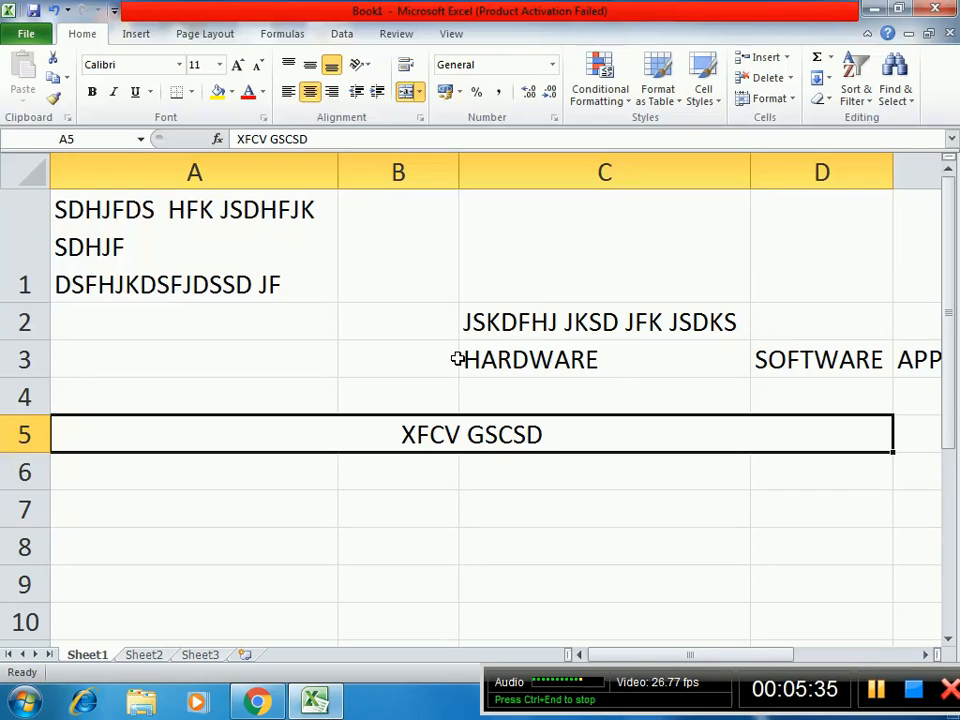
key(ctrl+1)
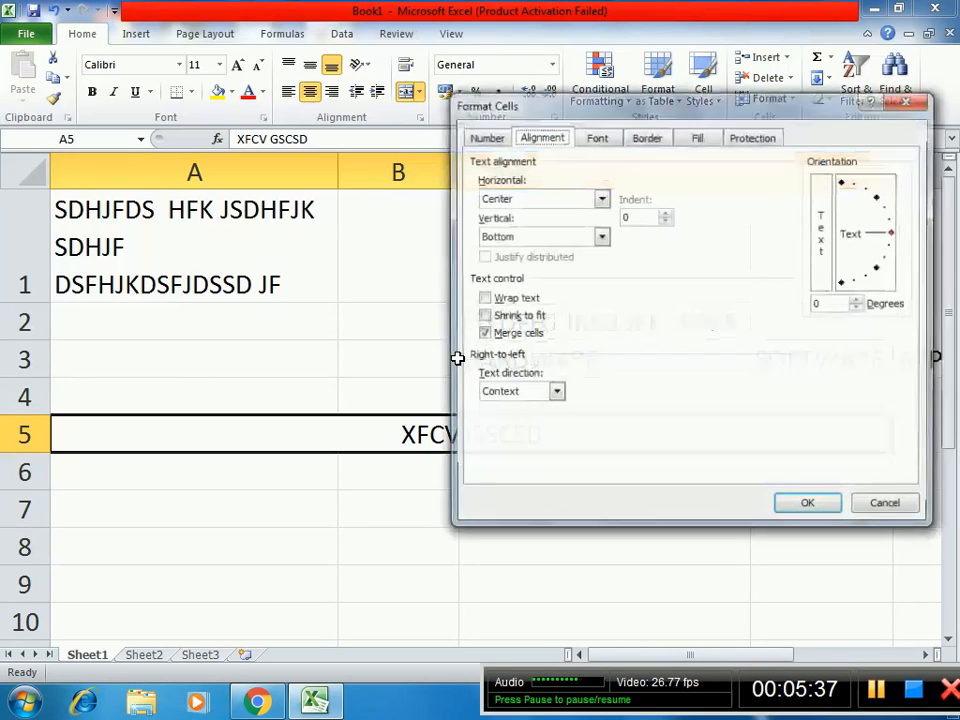
click(513, 336)
click(513, 336)
click(600, 197)
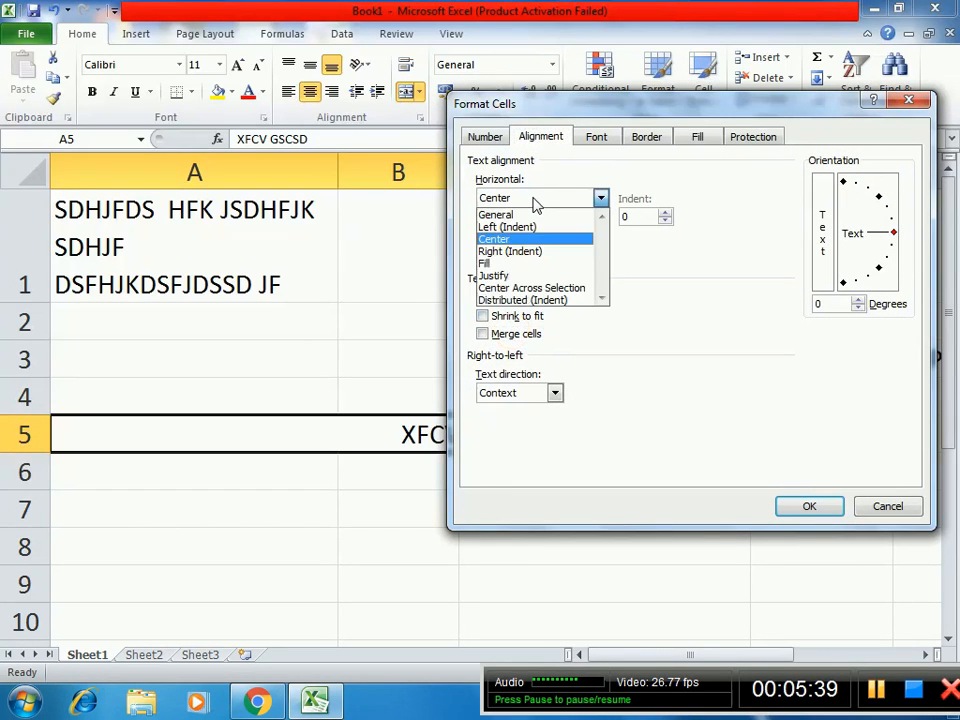
click(513, 243)
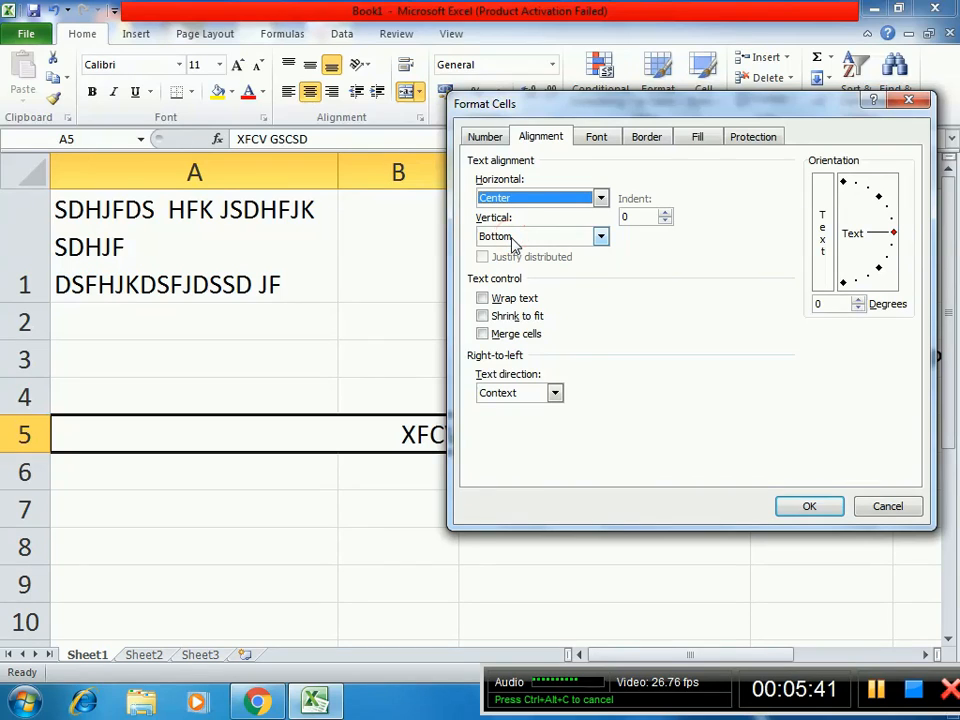
click(513, 338)
click(795, 506)
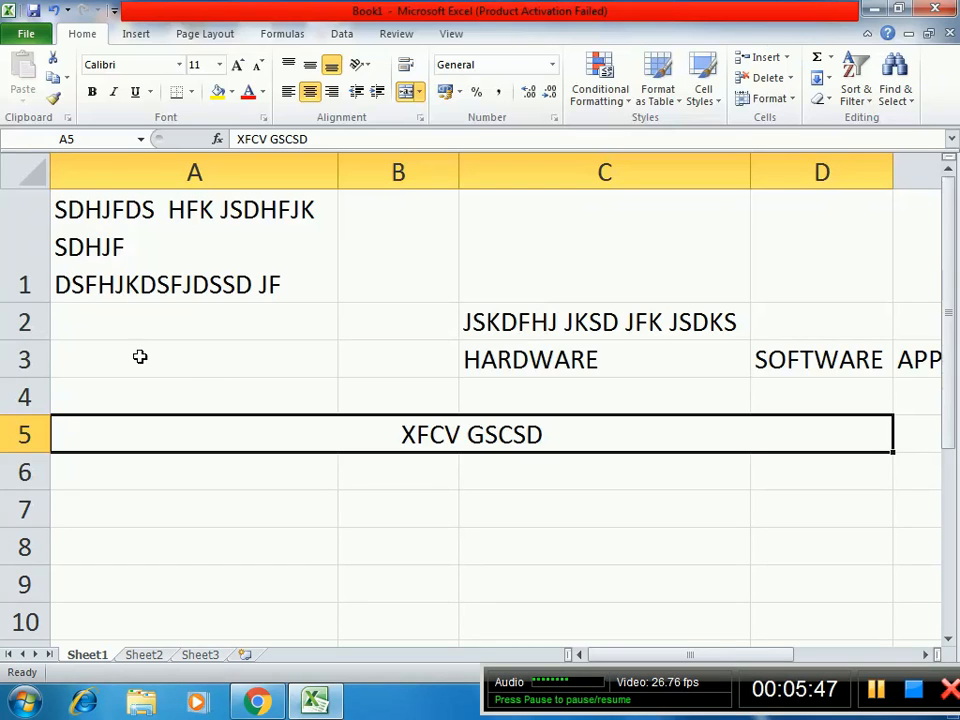
click(133, 317)
click(535, 322)
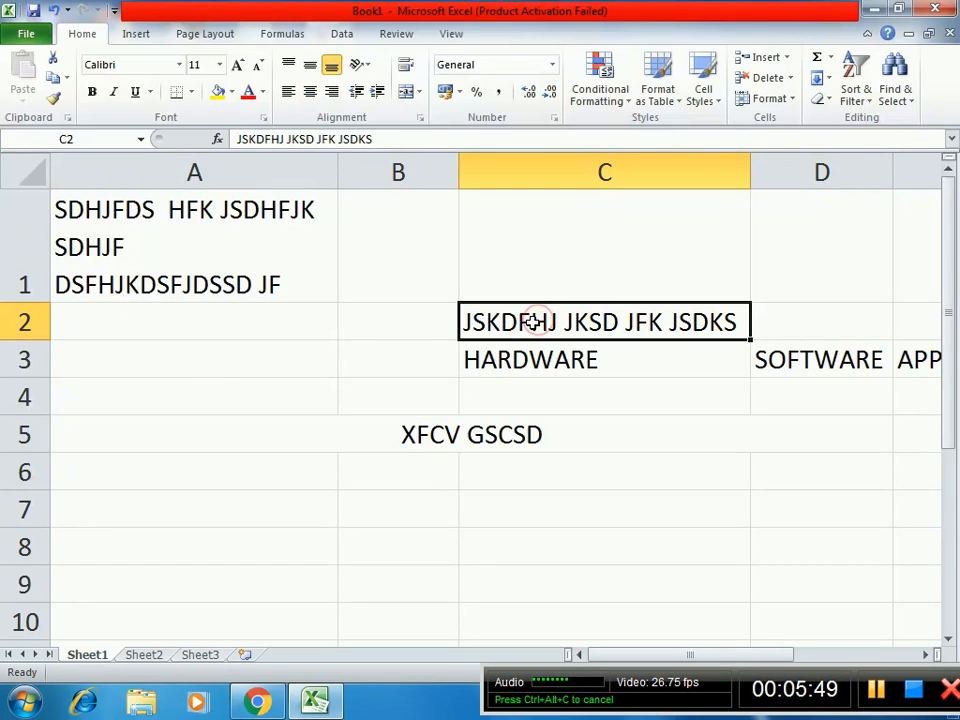
key(ctrl+1)
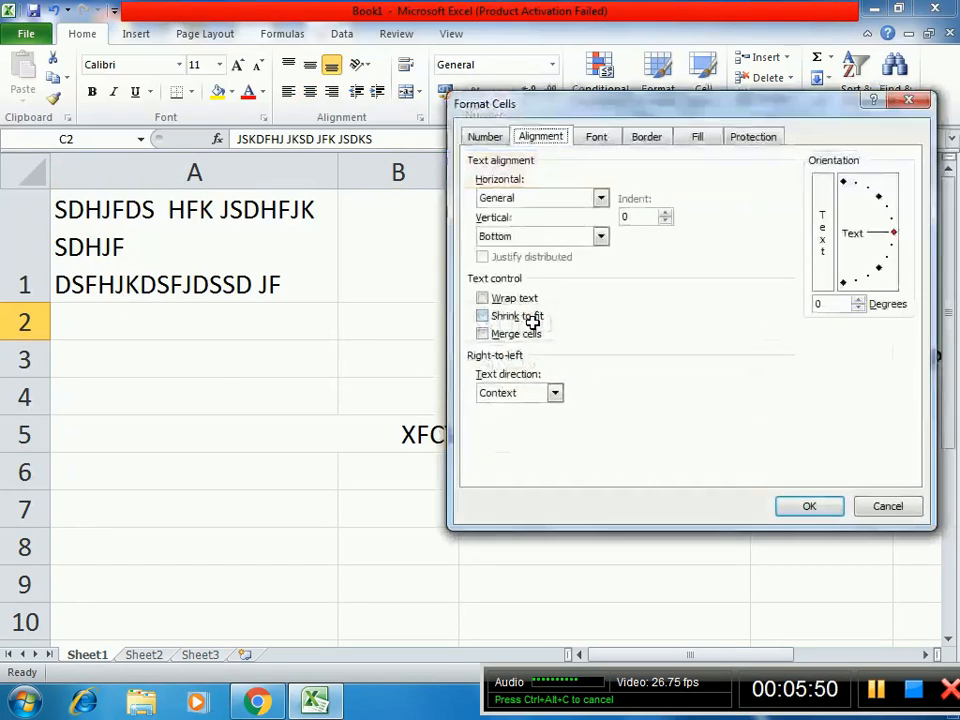
click(880, 505)
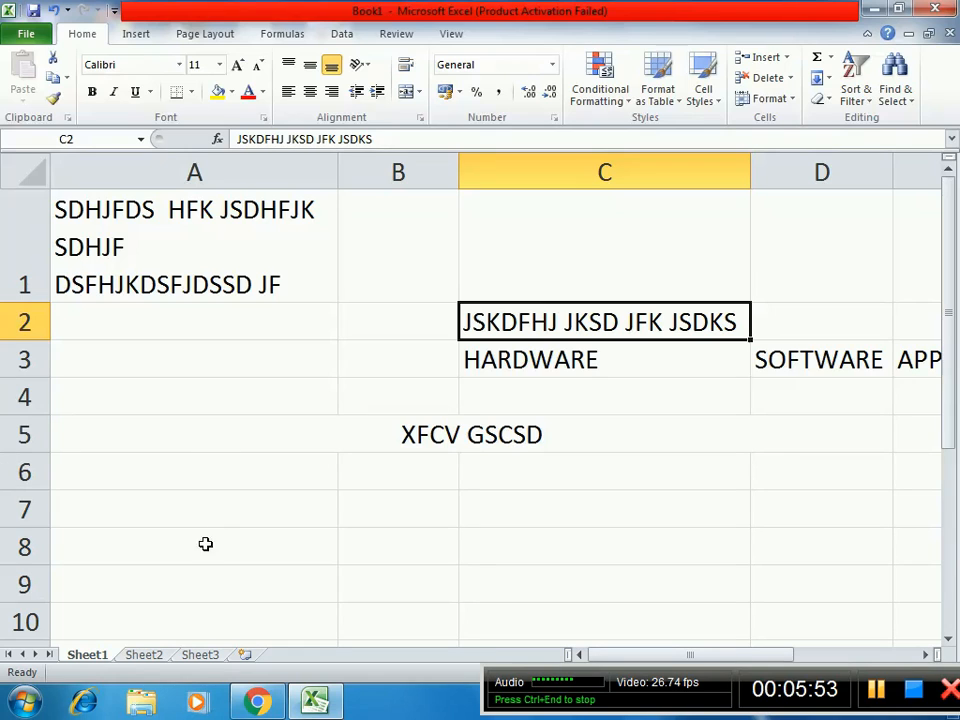
- Enter the sample text "ZDF SDF DSF SD" in cell A8
click(216, 547)
text(ZDF SDF DSF SD)
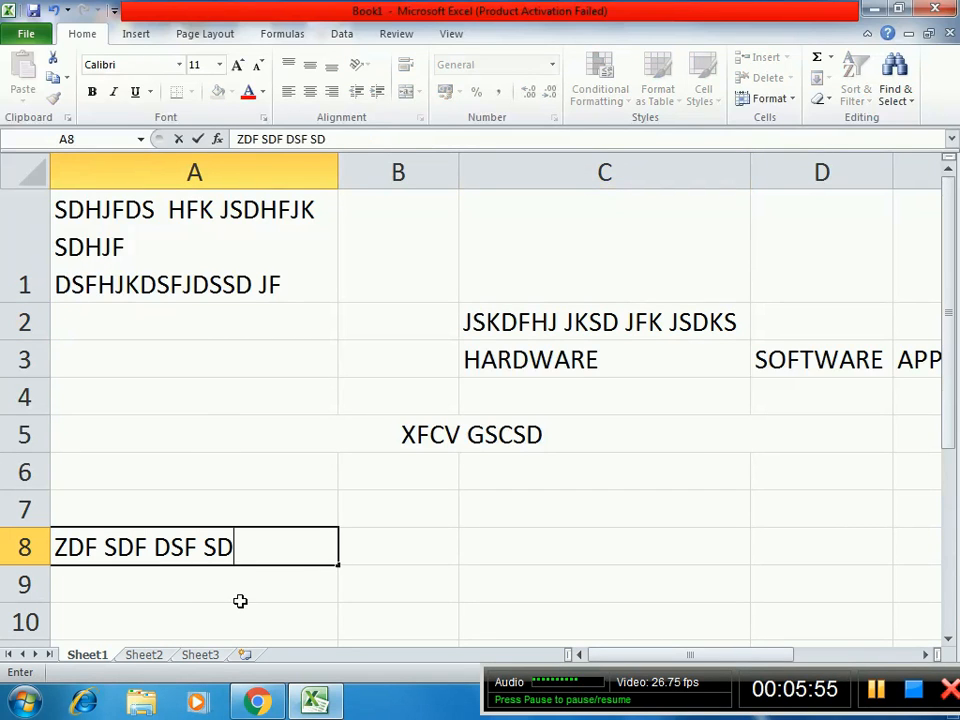
click(240, 601)
- Widen column A slightly and increase the height of row 8 to about two and a half times a standard row
drag(339, 174, 392, 178)
scroll(407, 414, down, 4)
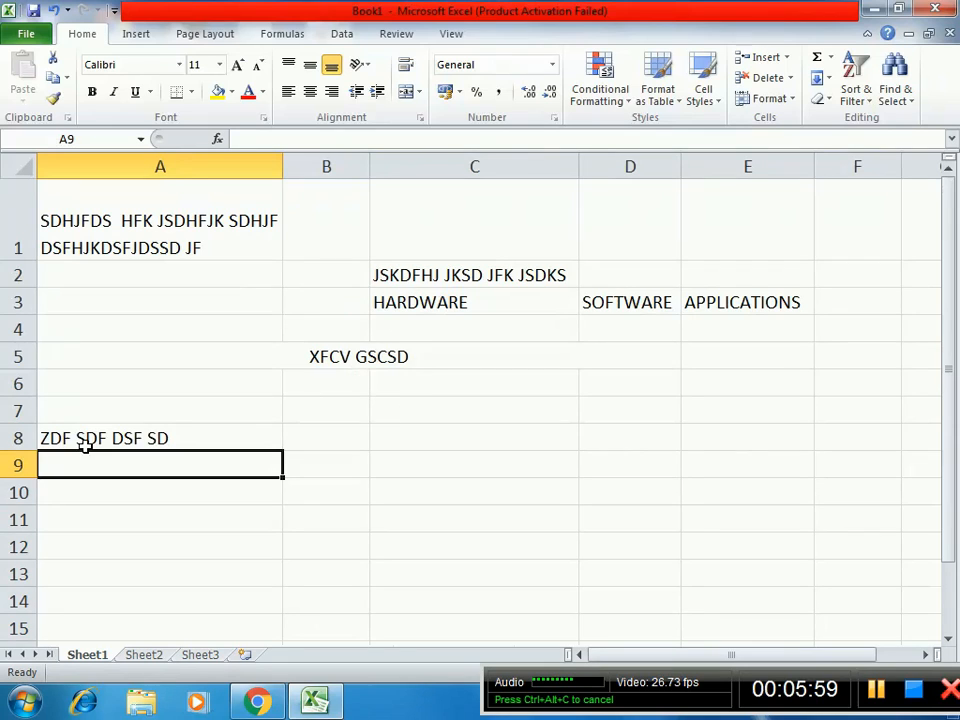
drag(34, 449, 42, 493)
scroll(263, 460, up, 2)
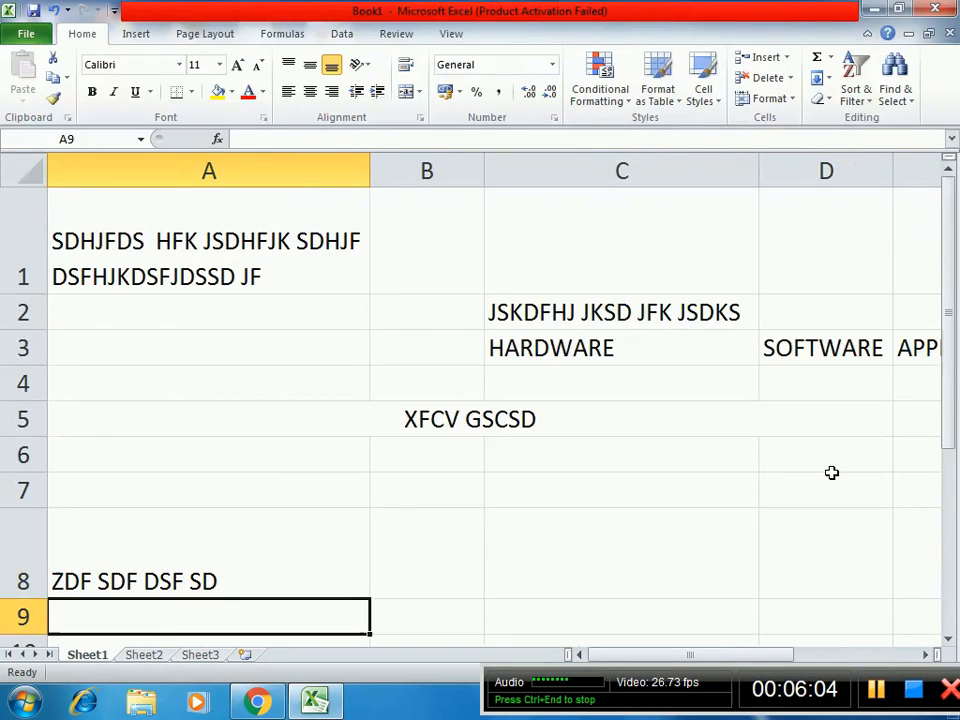
- Try centering the text in cell A8 horizontally and vertically, and undo both alignment changes
drag(950, 300, 950, 385)
click(180, 370)
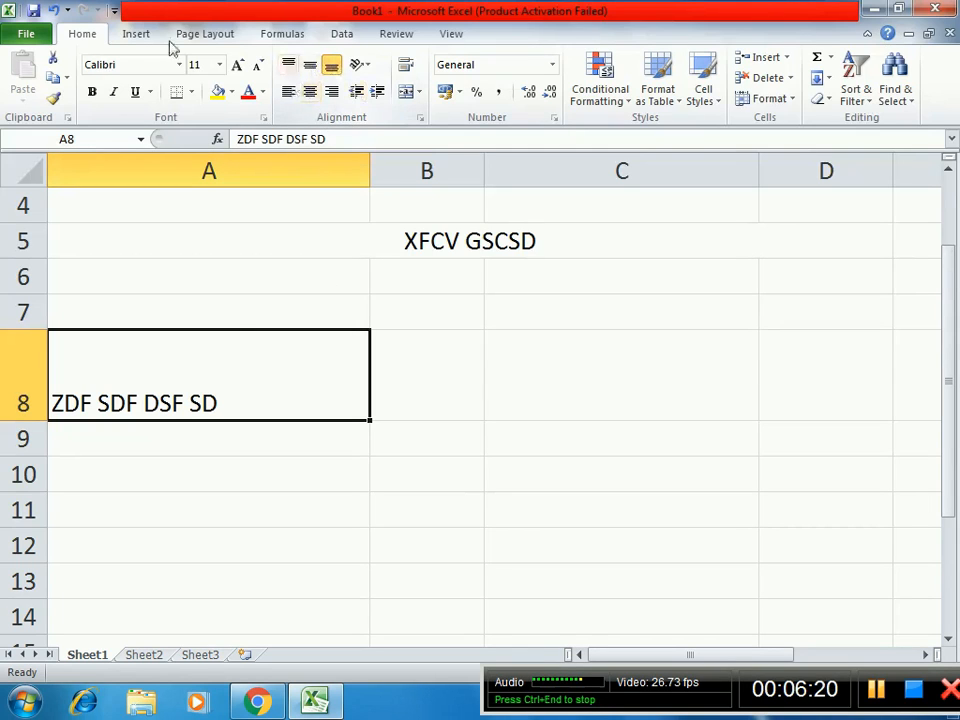
click(310, 92)
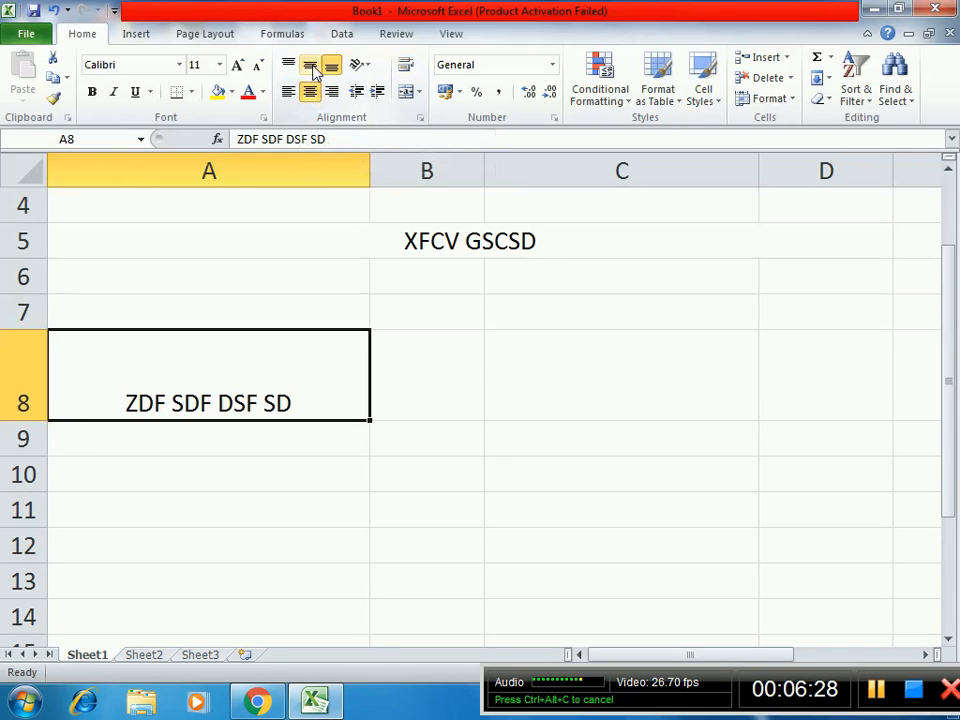
click(310, 66)
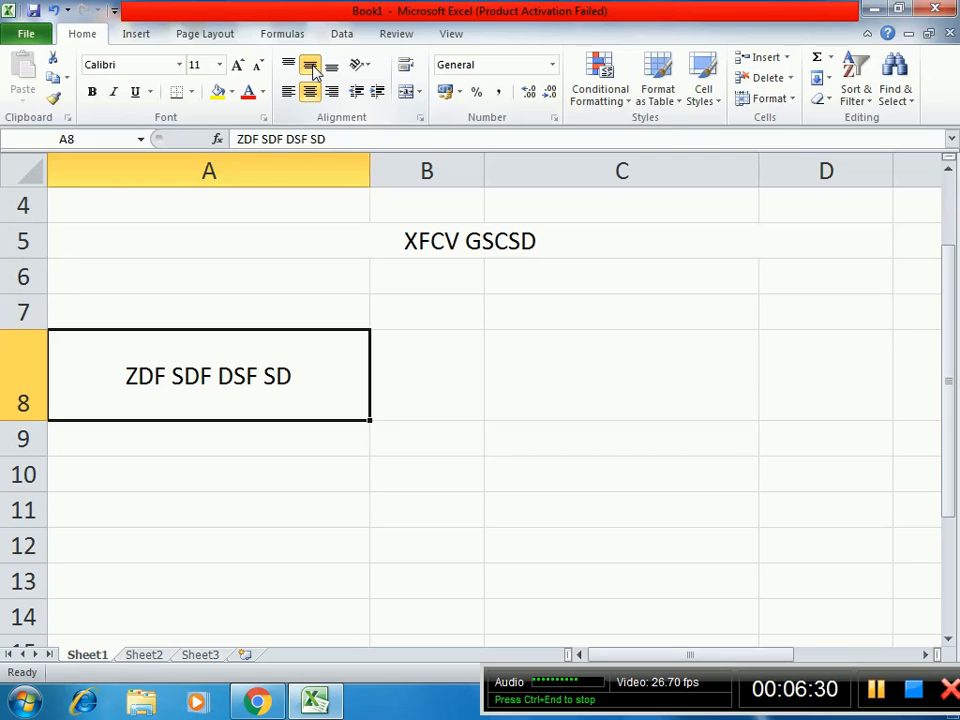
key(ctrl+z)
key(ctrl+z)
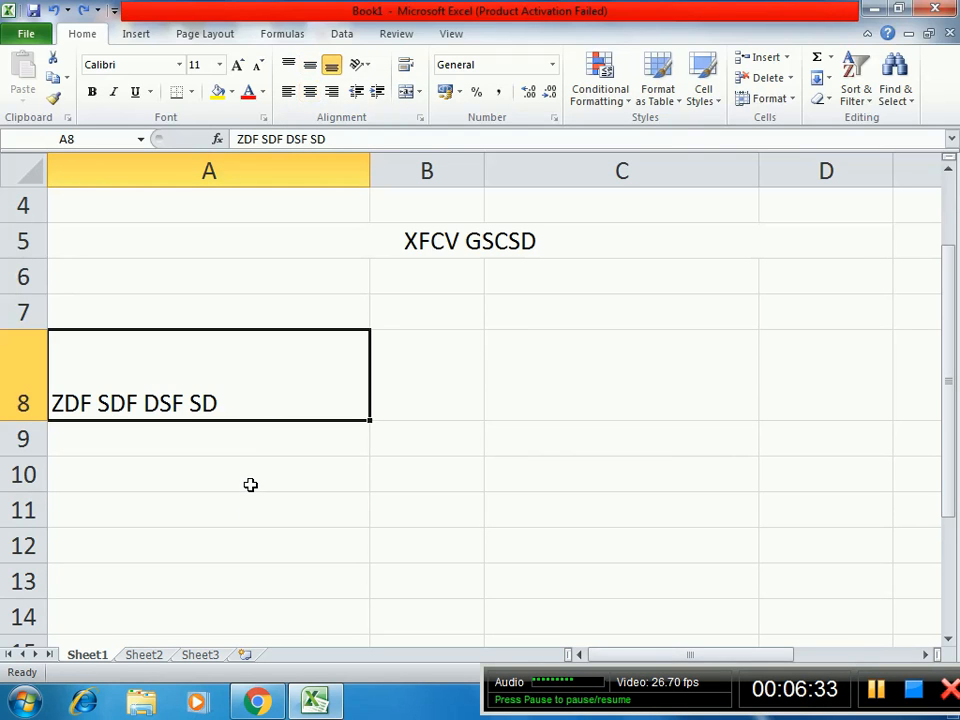
- Set both the horizontal and vertical text alignment of cell A8 to Center in the Format Cells options
key(ctrl+1)
click(518, 199)
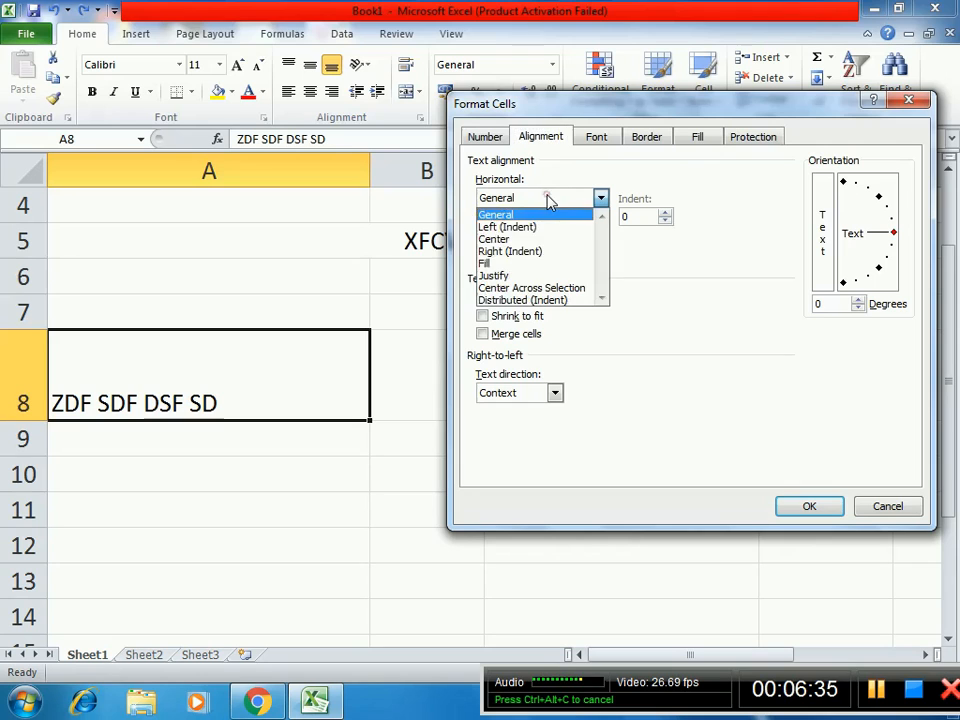
click(520, 240)
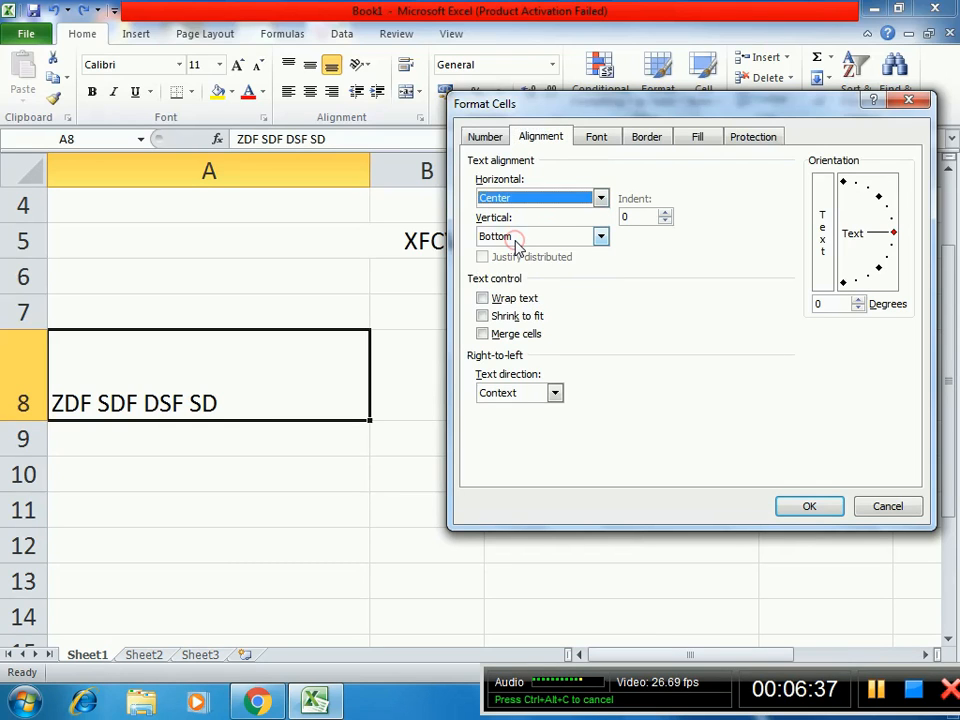
click(511, 237)
click(490, 265)
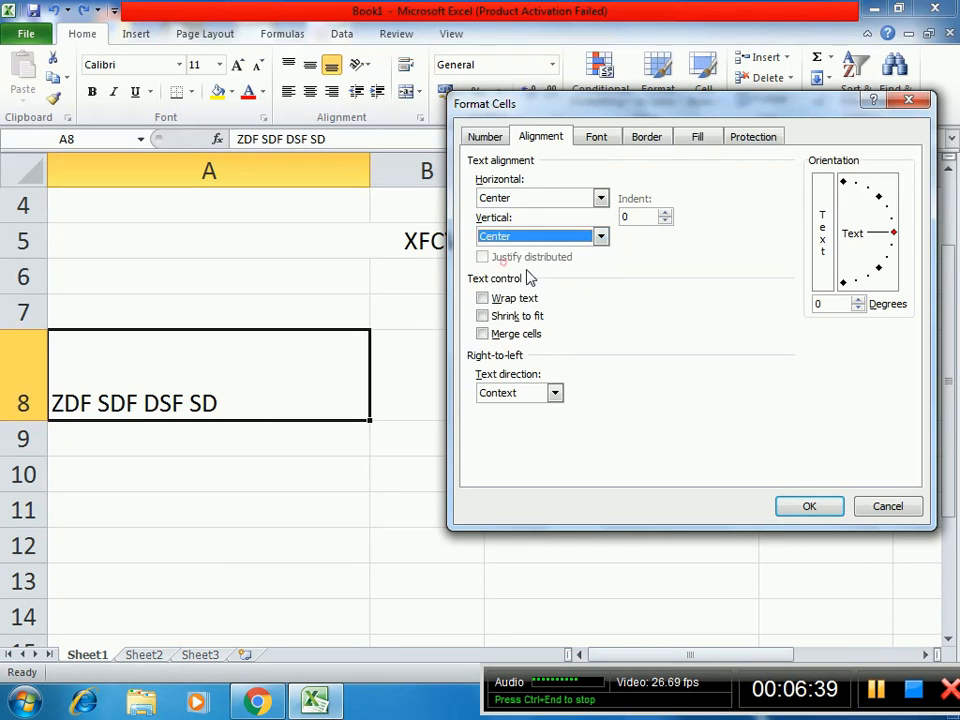
click(790, 507)
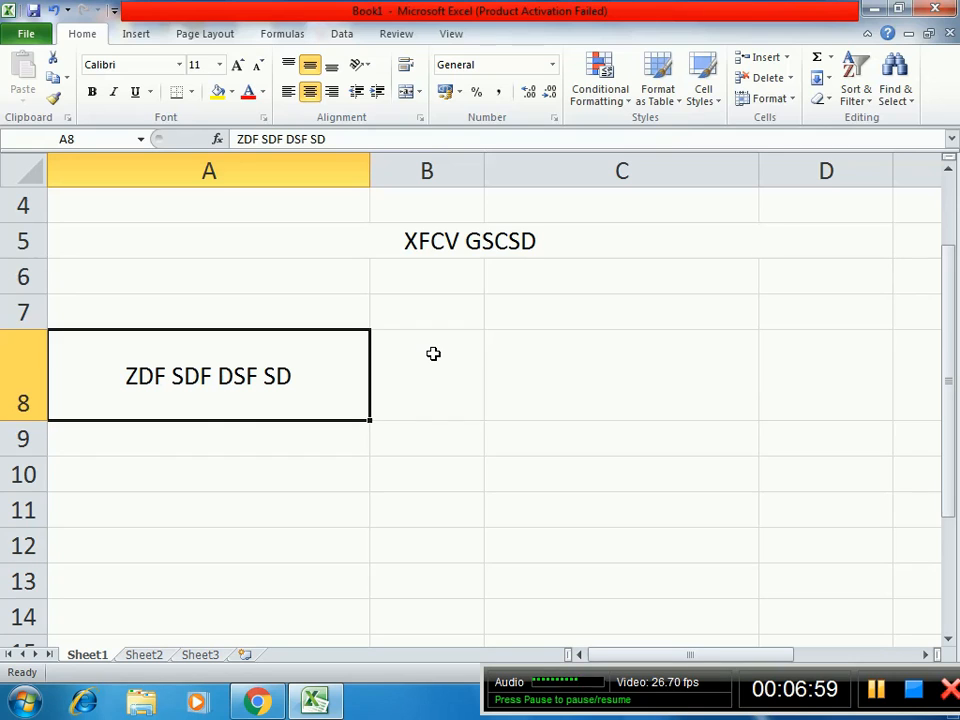
- Choose the Algerian font with the Bold Italic style for cell A8 in the Format Cells font options
key(ctrl+1)
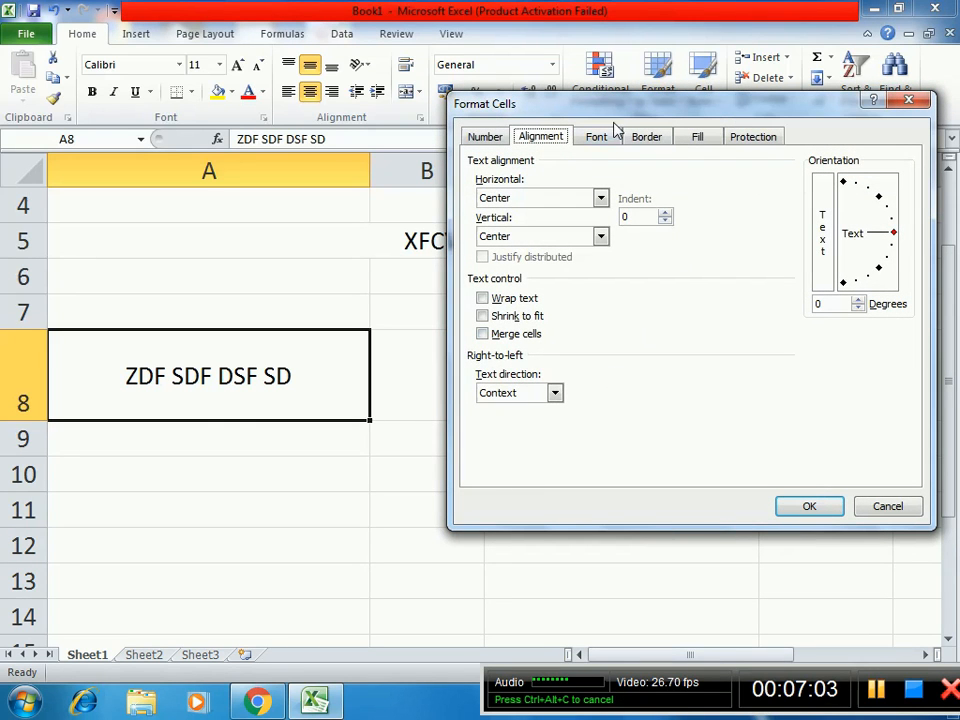
click(597, 137)
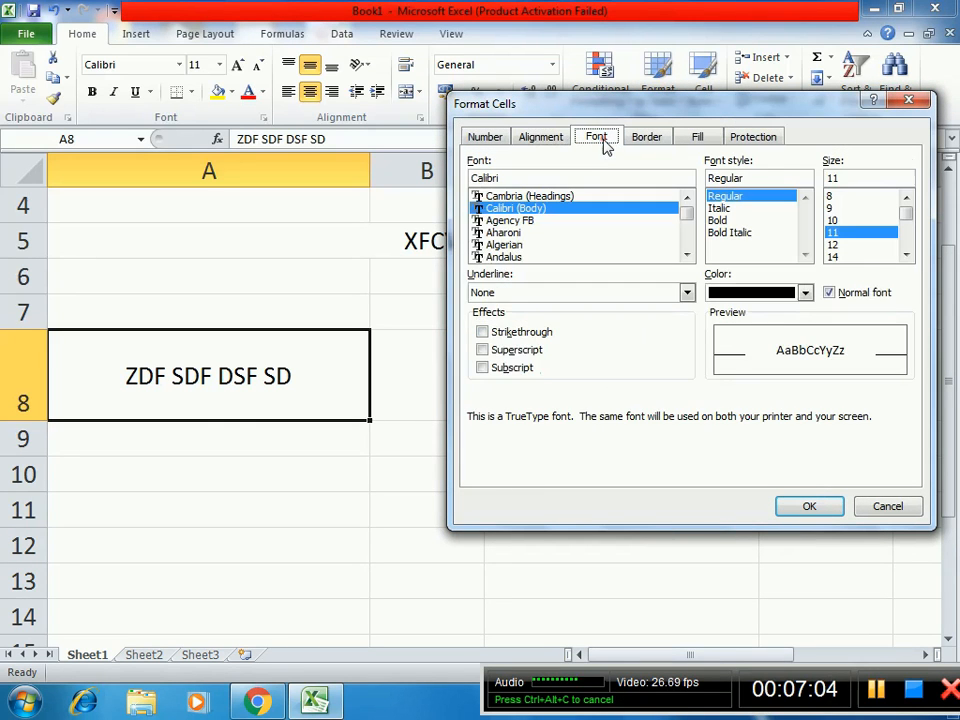
click(518, 222)
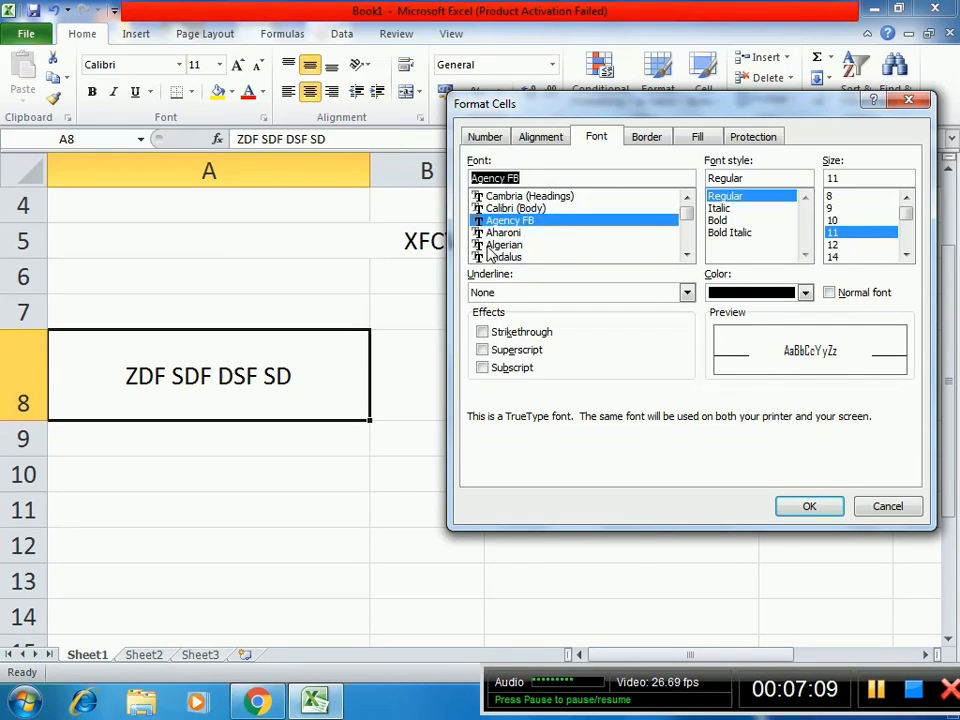
click(495, 245)
click(720, 209)
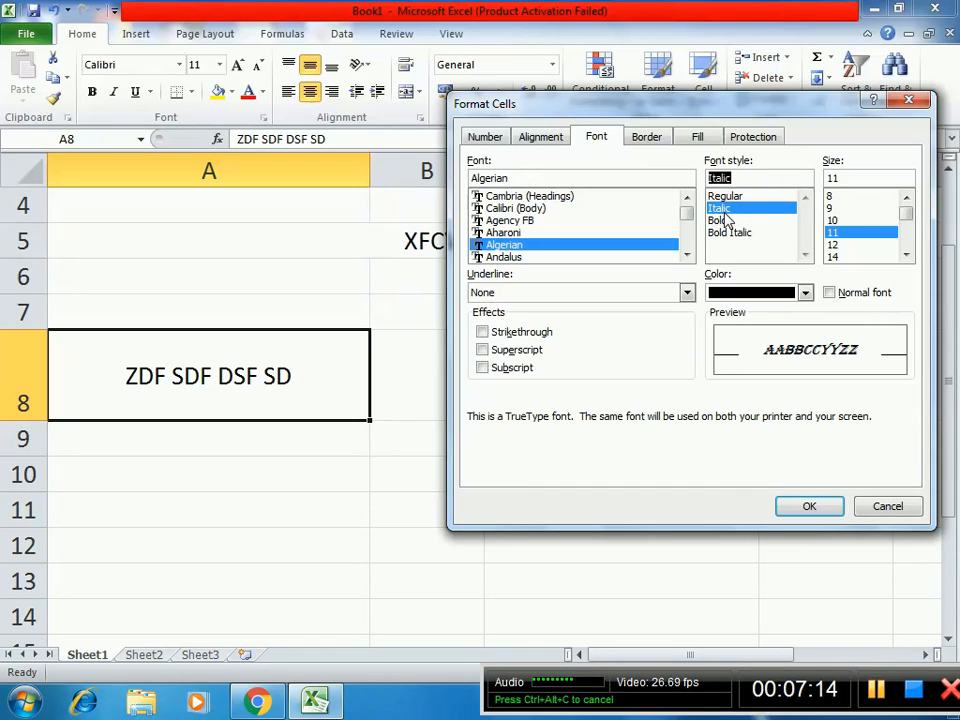
click(720, 221)
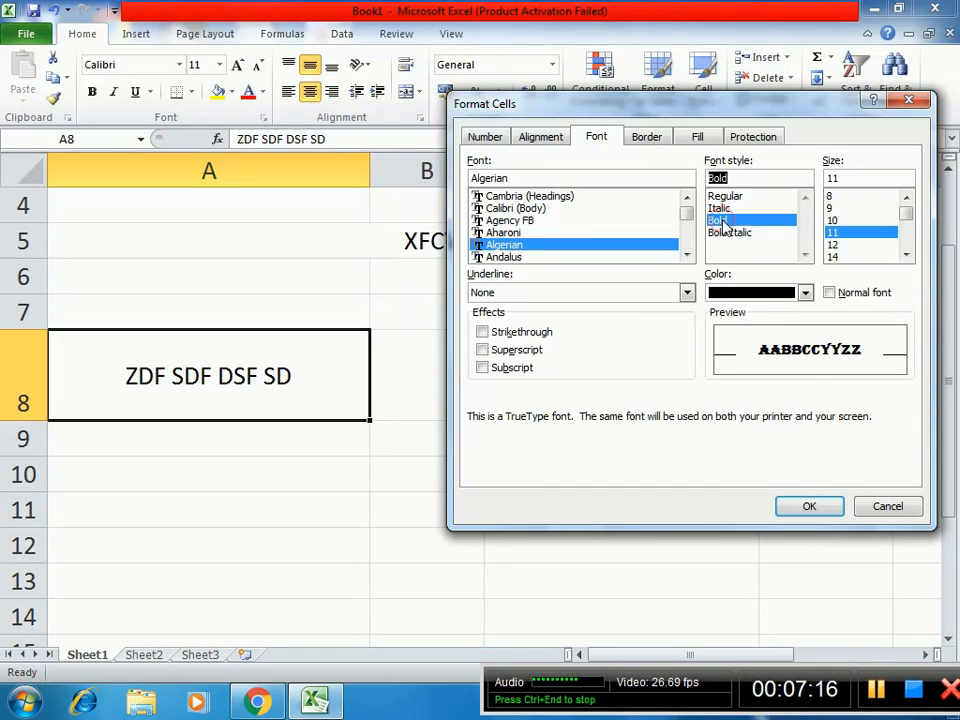
click(737, 238)
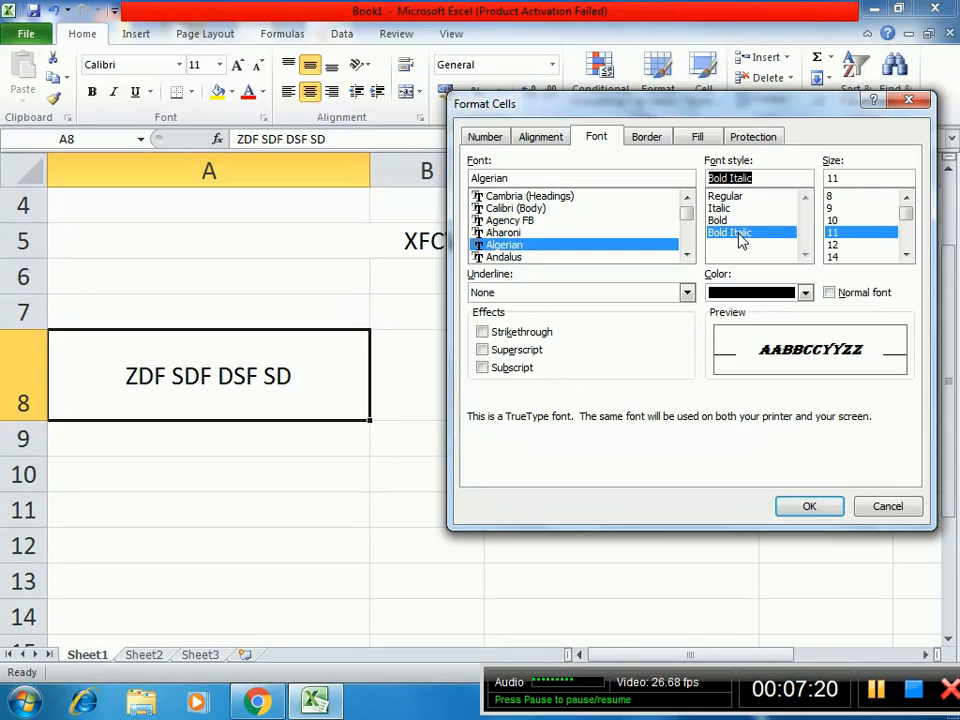
- Set the font size of cell A8 to 20 with a Double underline
click(906, 255)
click(906, 255)
click(906, 255)
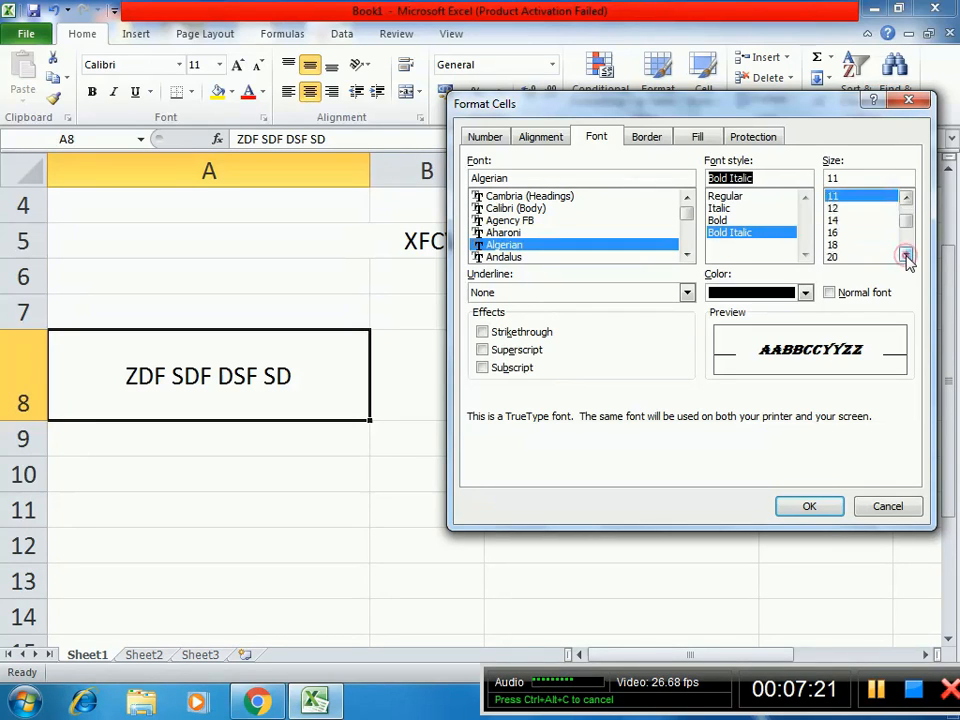
click(850, 257)
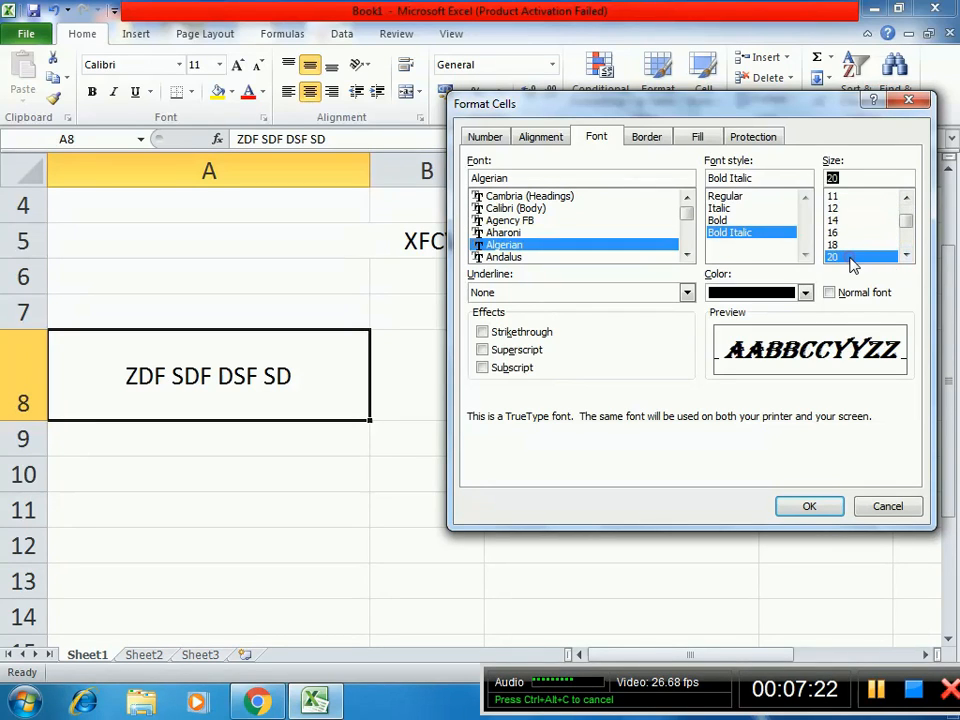
click(687, 293)
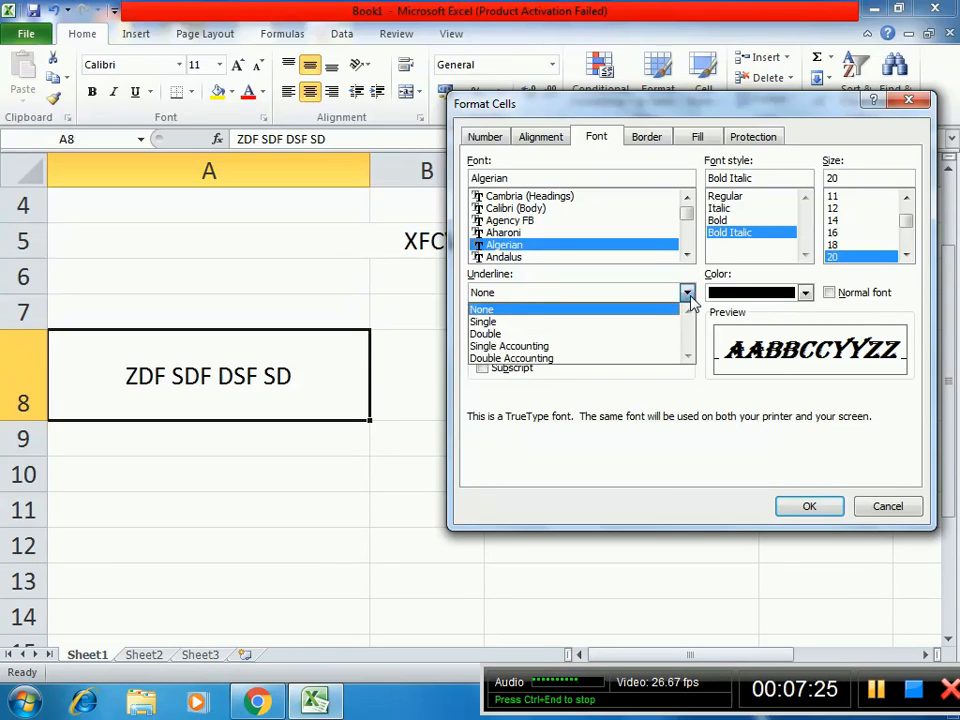
click(495, 336)
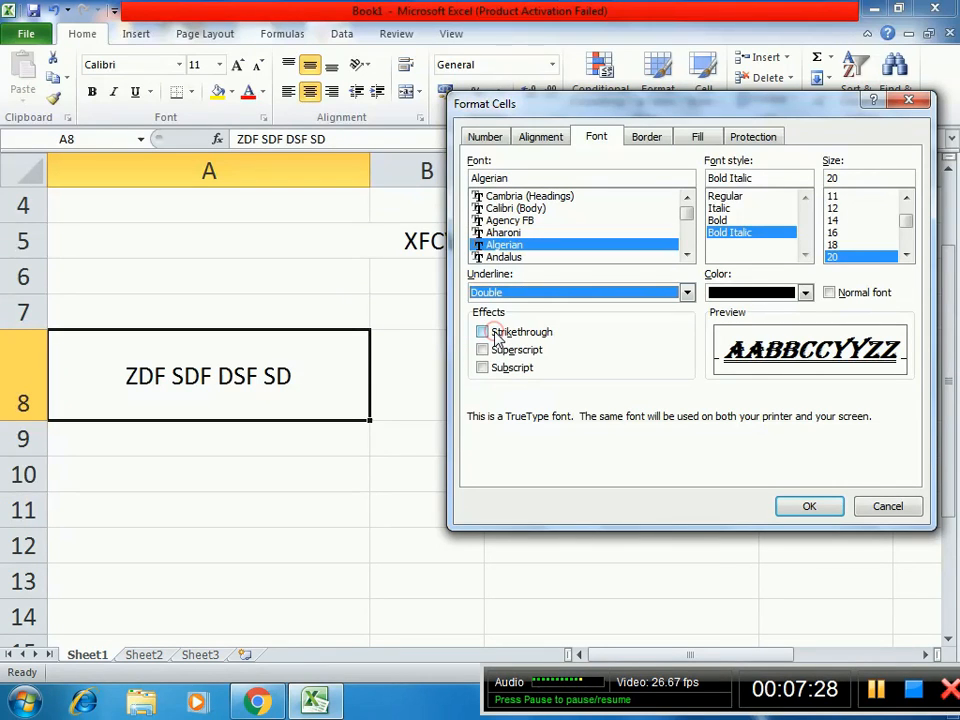
- Color the text in cell A8 red, apply the font settings, and AutoFit column A to the text
click(803, 293)
click(731, 451)
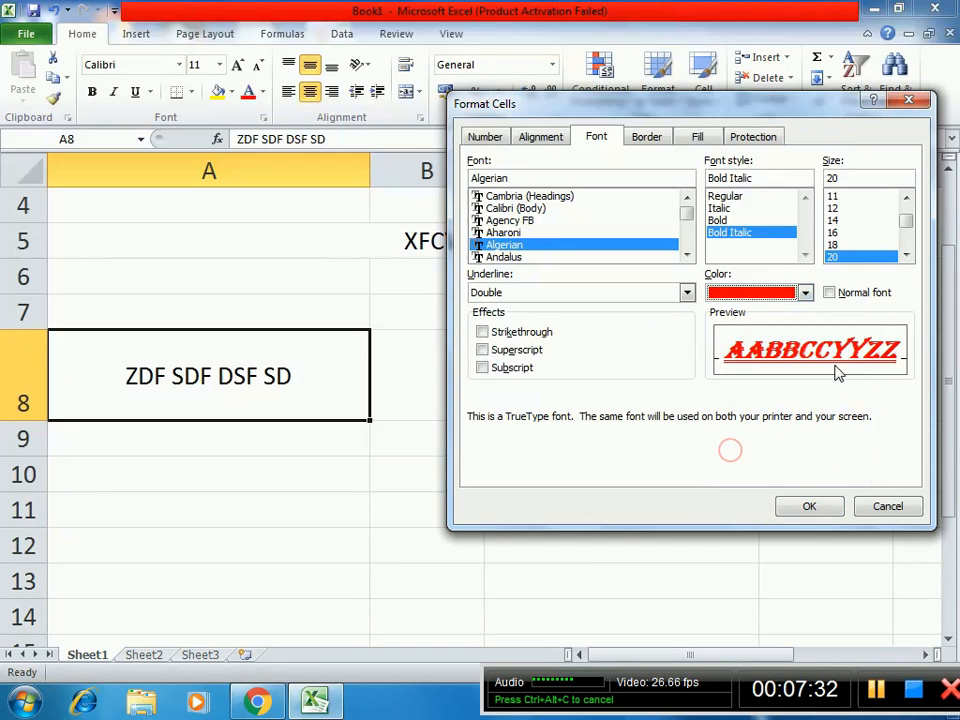
click(810, 507)
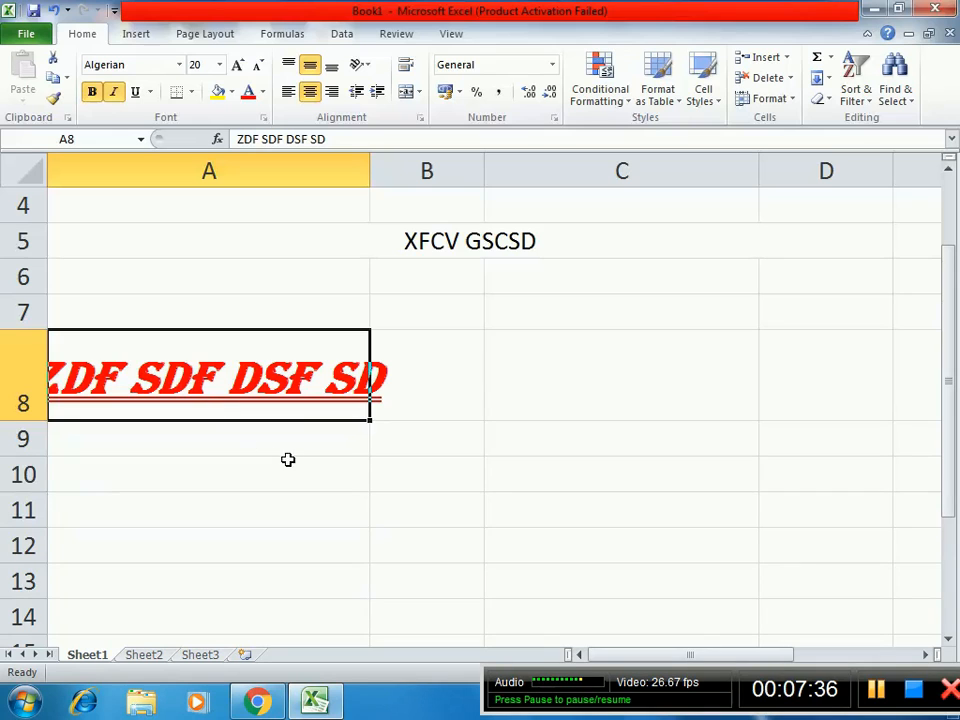
double_click(370, 172)
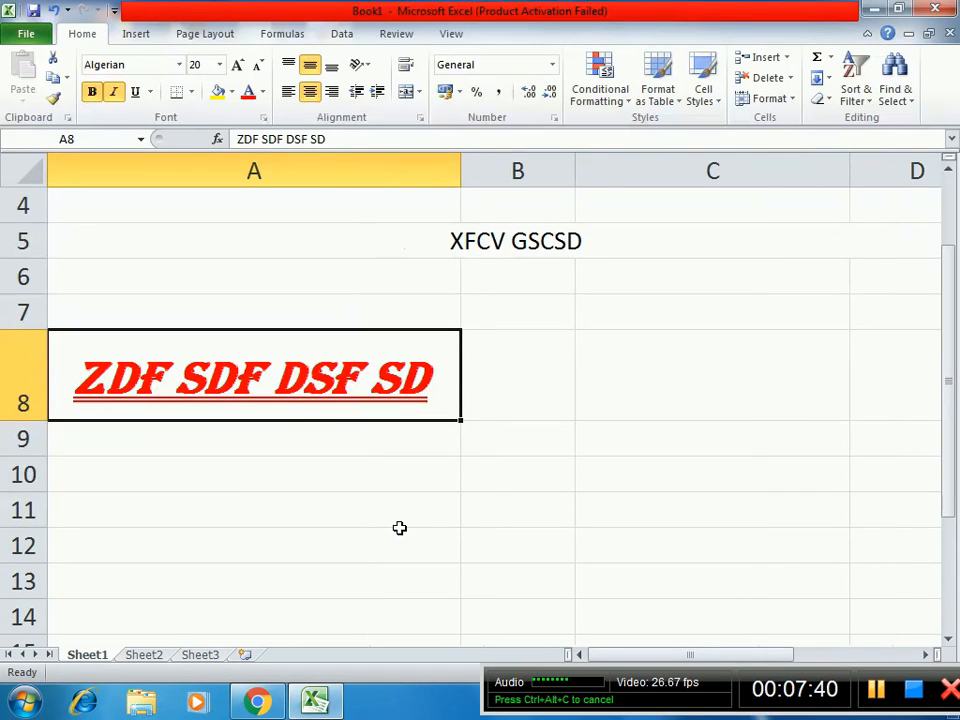
- Choose the Arial font with Regular style and size 12 for cell A8 in the Format Cells font options
key(ctrl+1)
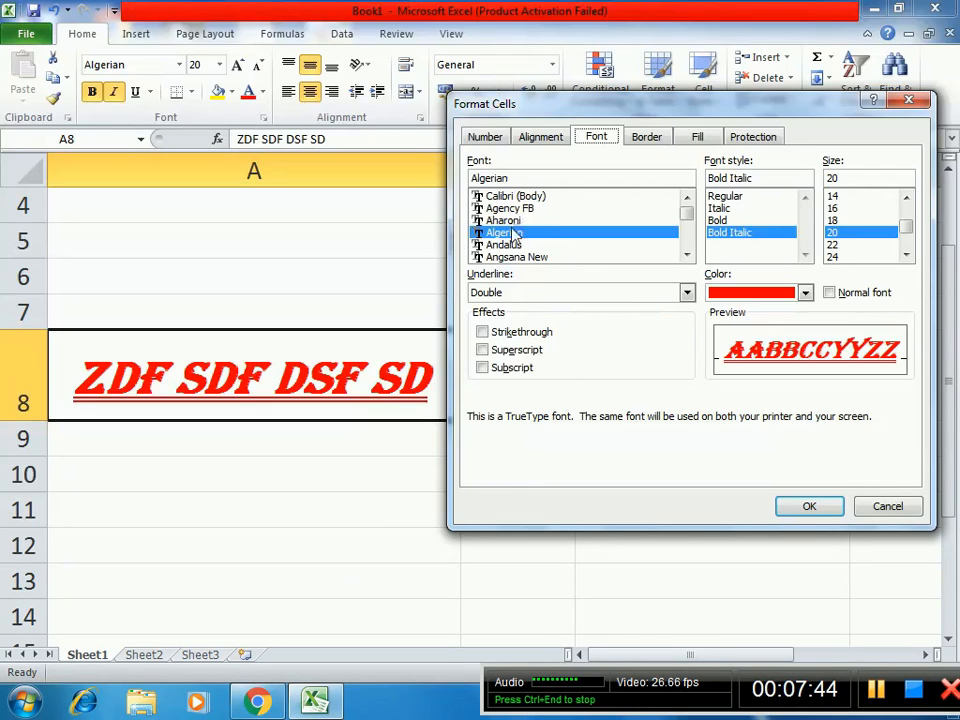
click(687, 254)
click(687, 254)
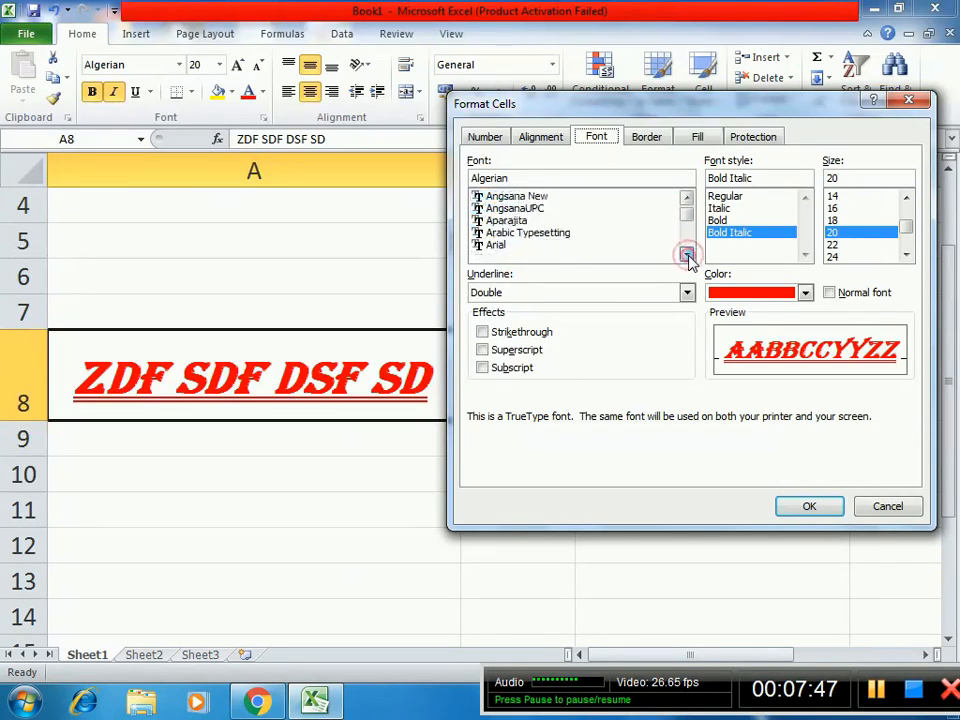
click(505, 245)
click(757, 197)
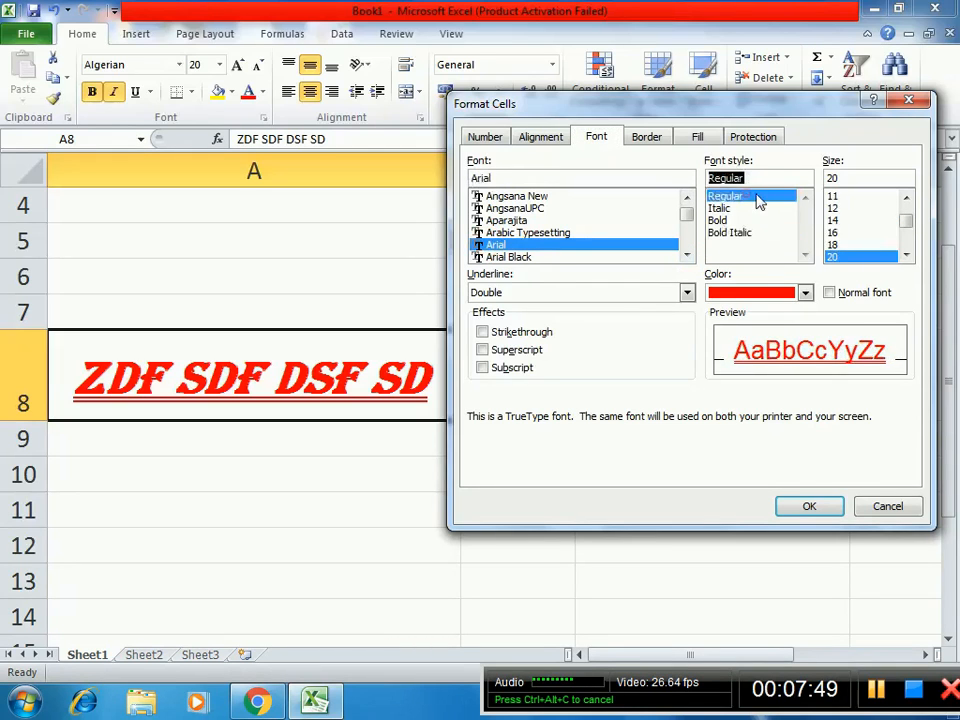
click(838, 209)
- Set cell A8's underline to None and its font color to Automatic, and apply the font settings
click(576, 299)
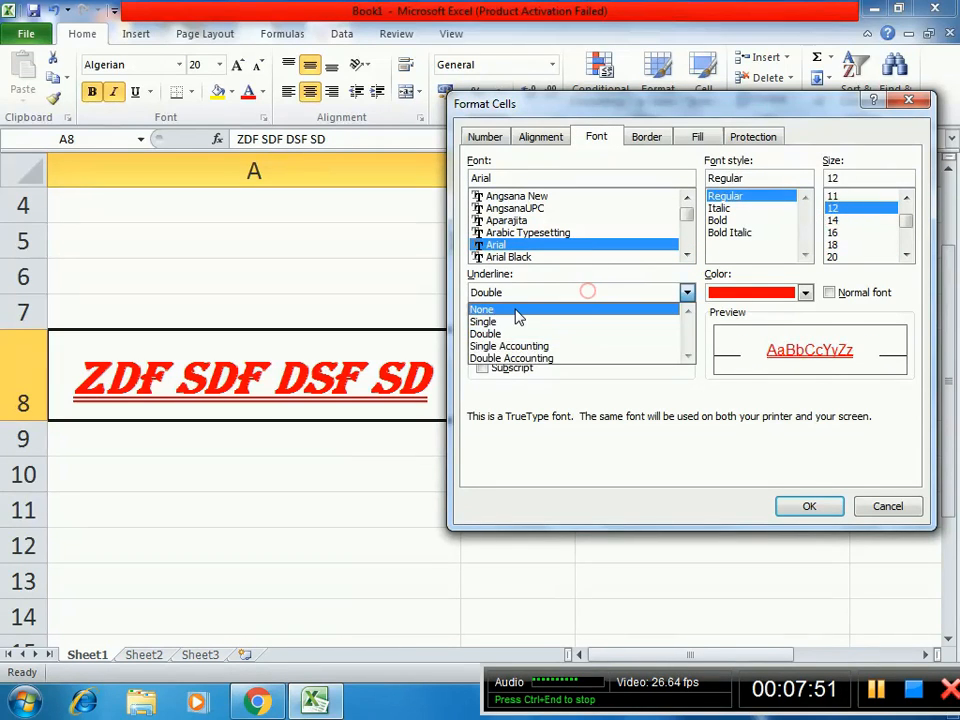
click(510, 310)
click(763, 297)
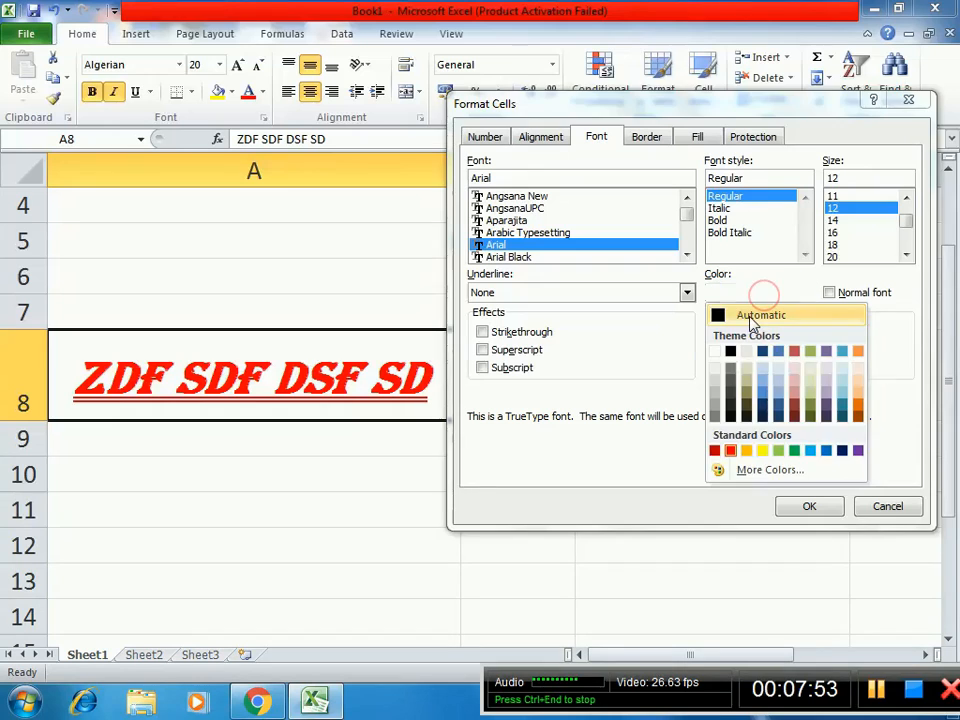
click(752, 318)
click(808, 504)
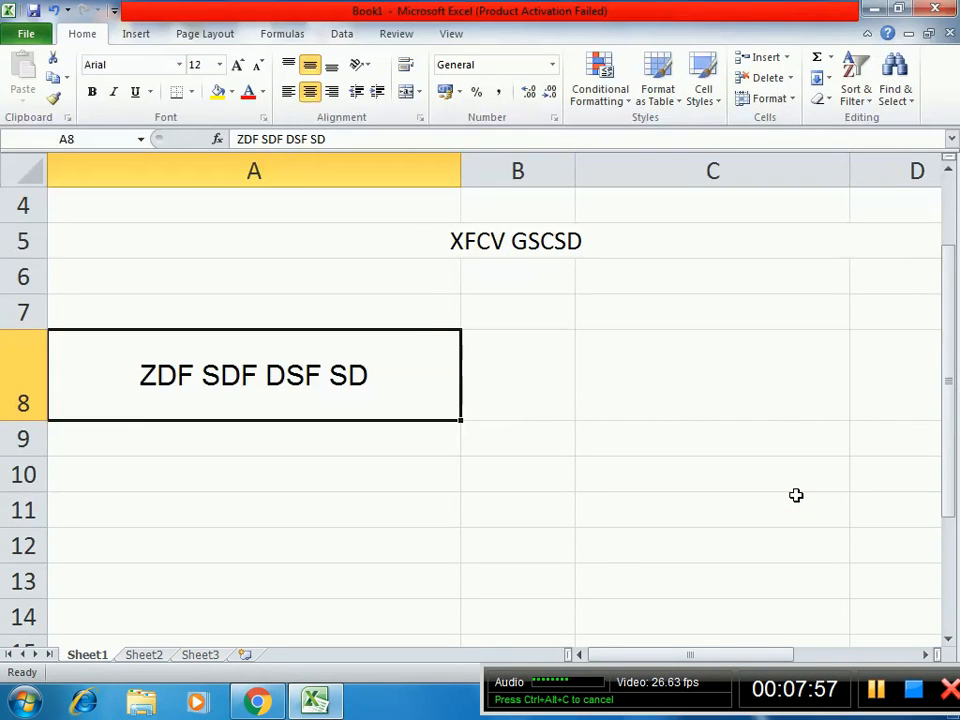
key(ctrl+1)
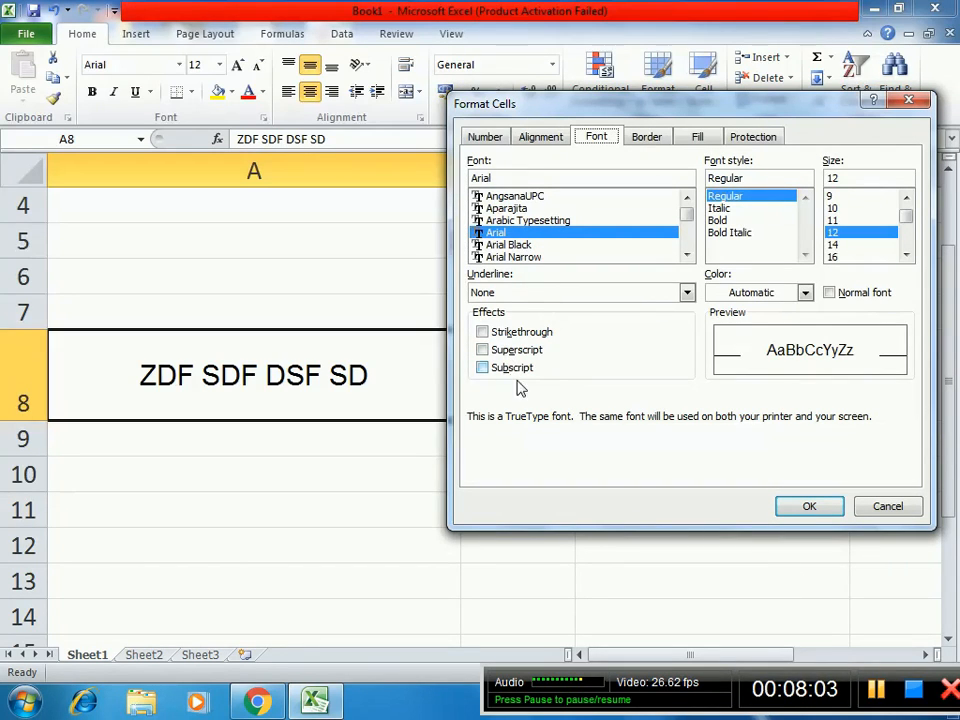
click(888, 507)
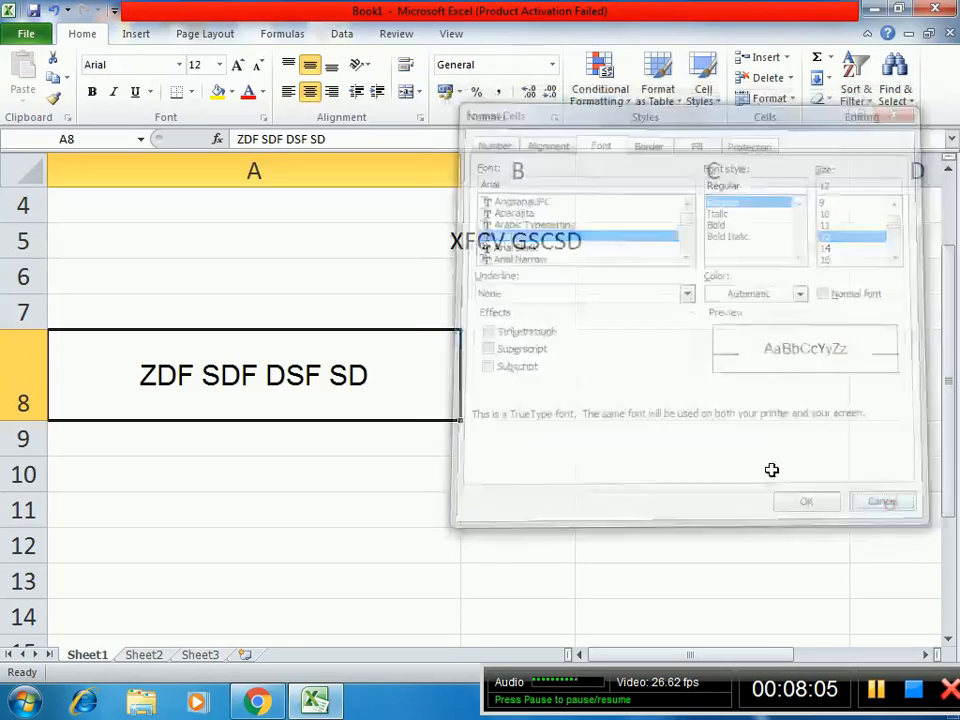
- Enter CO2 in capital letters in cell B10
click(562, 460)
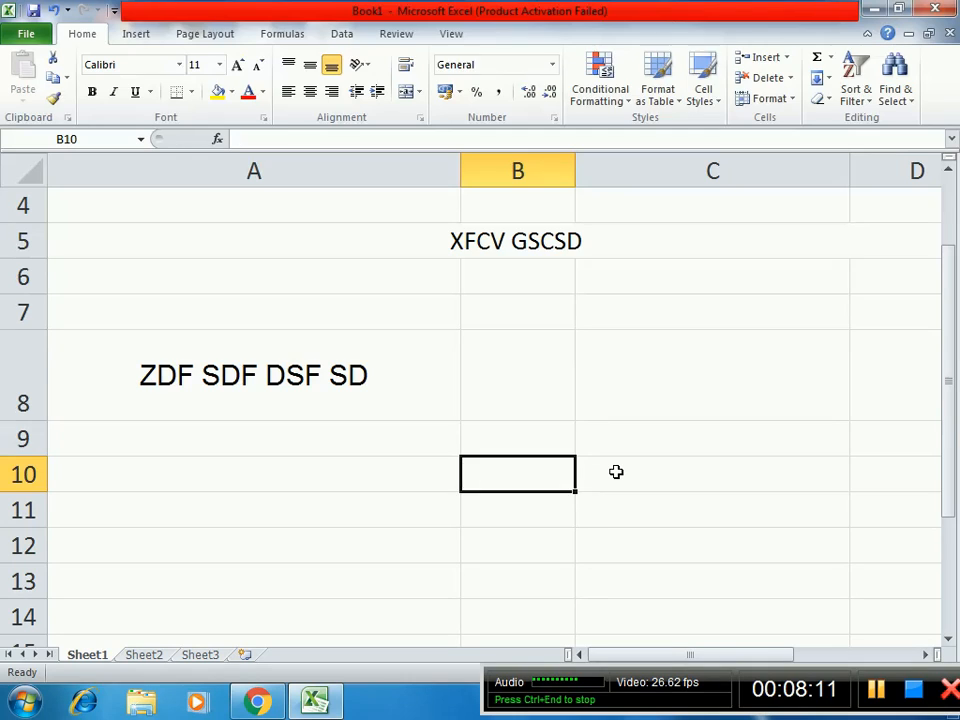
text(co2)
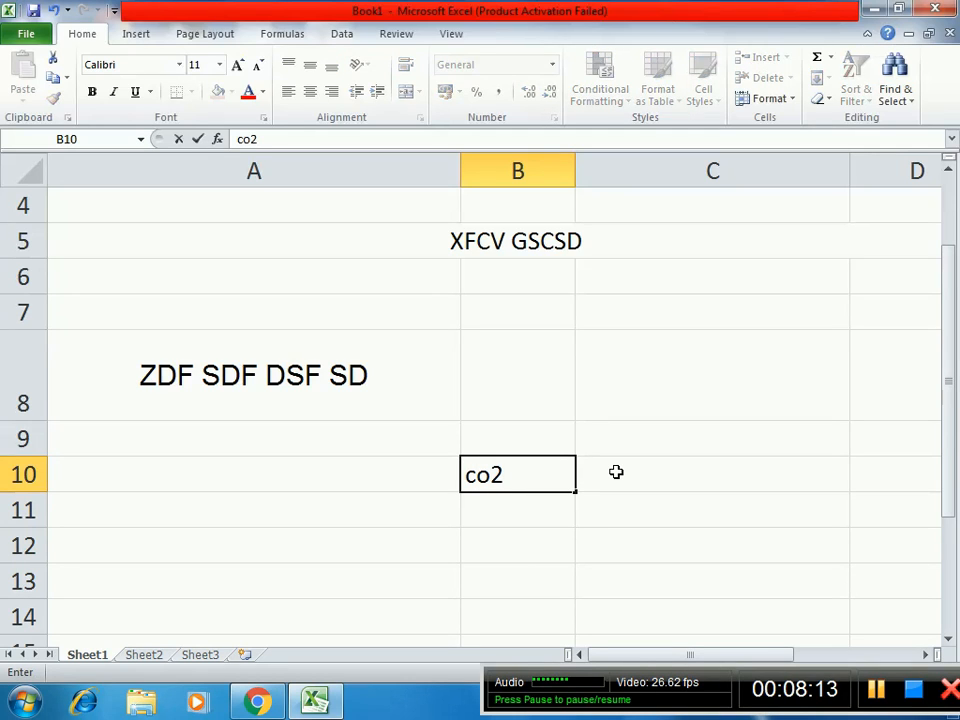
key(BackSpace)
key(BackSpace)
key(BackSpace)
text(CO2)
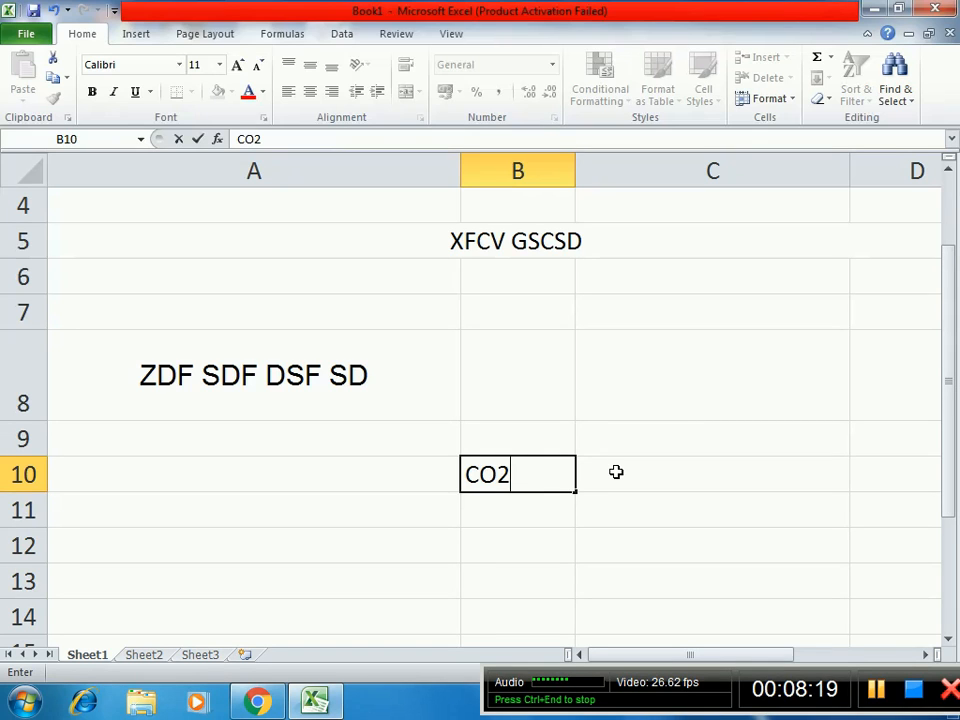
key(shift+Left)
key(Right)
key(Left)
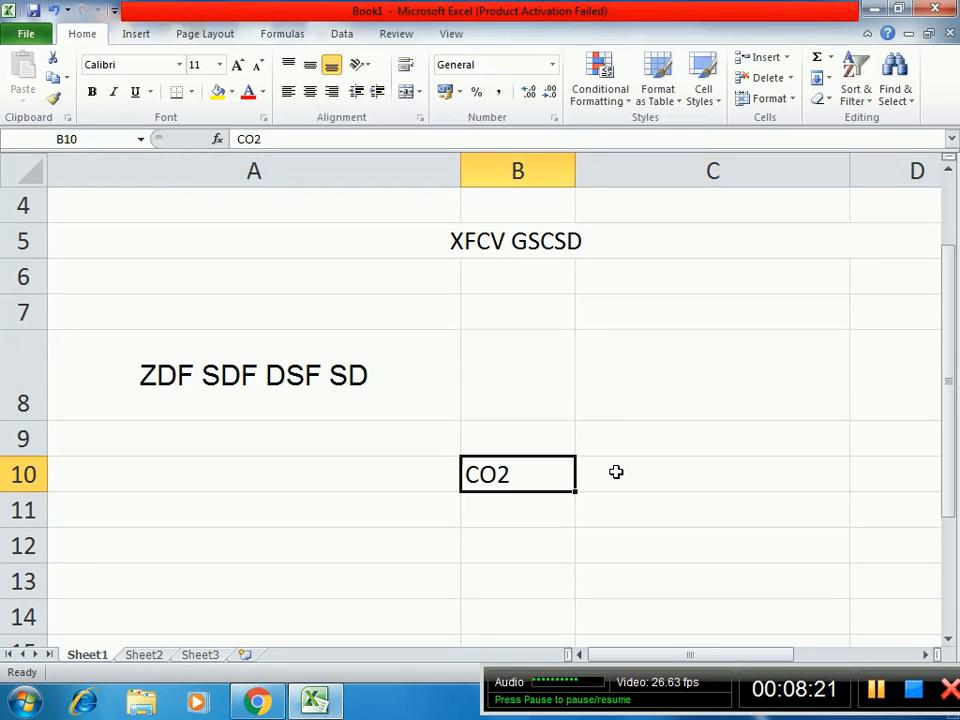
- Format only the digit 2 of CO2 in cell B10 as Subscript
key(F2)
key(shift+Left)
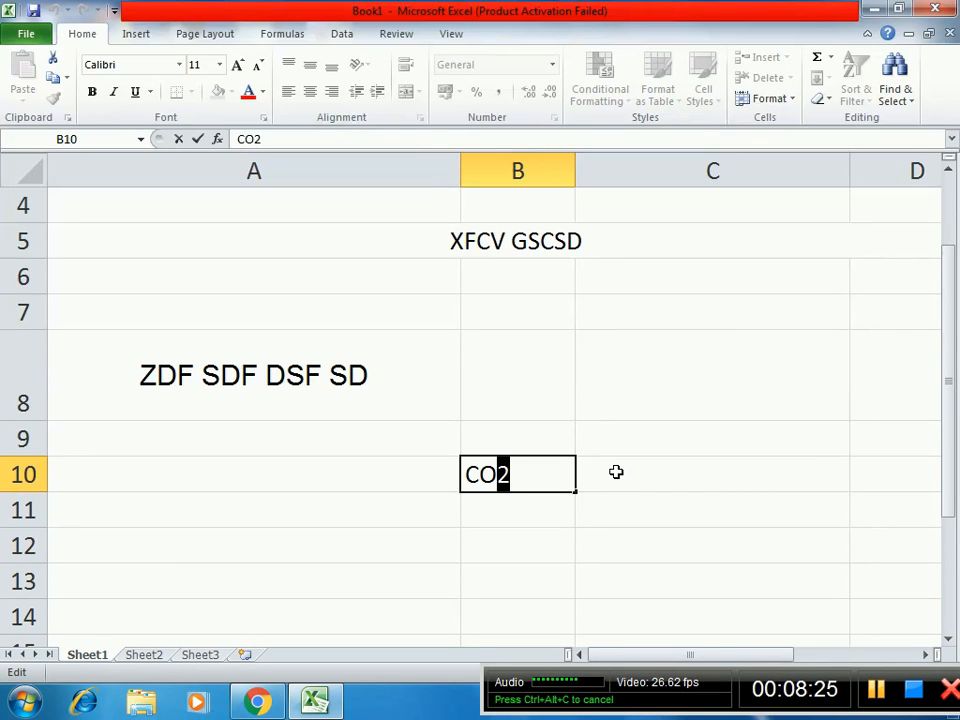
key(ctrl+1)
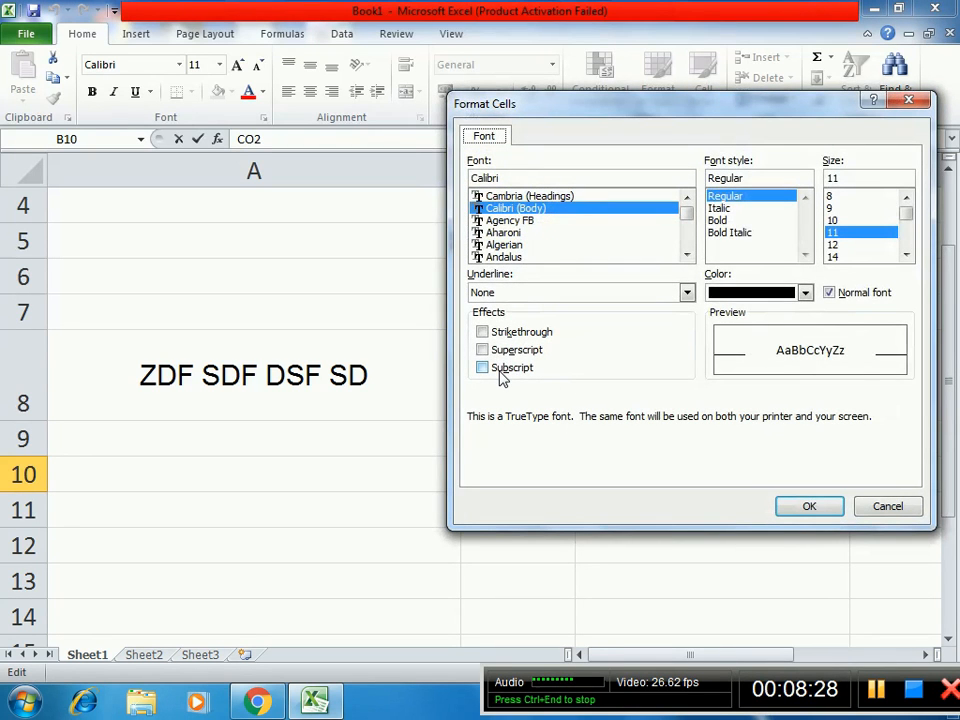
click(500, 369)
click(809, 506)
click(670, 537)
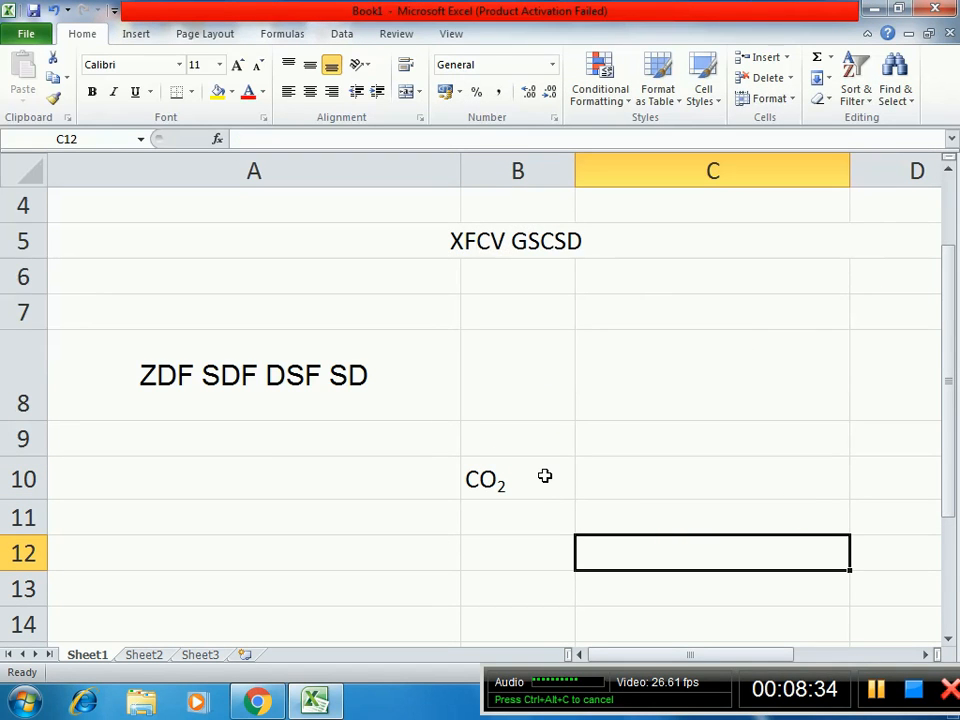
- Enter 23 in cell C10 and try to format only the digit 3 as Superscript
click(613, 480)
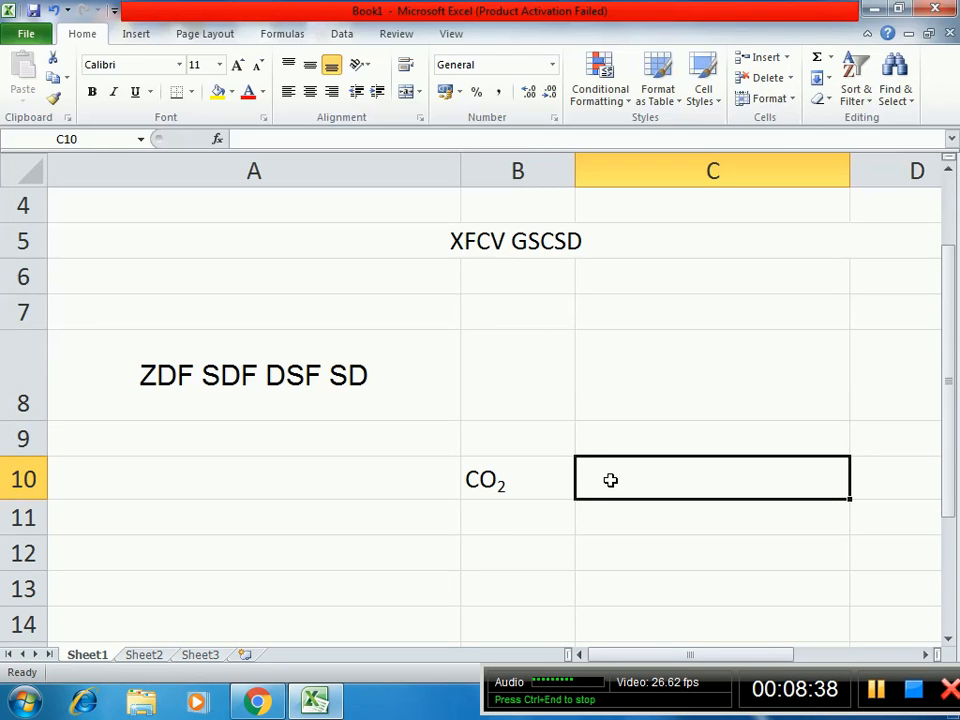
text(23)
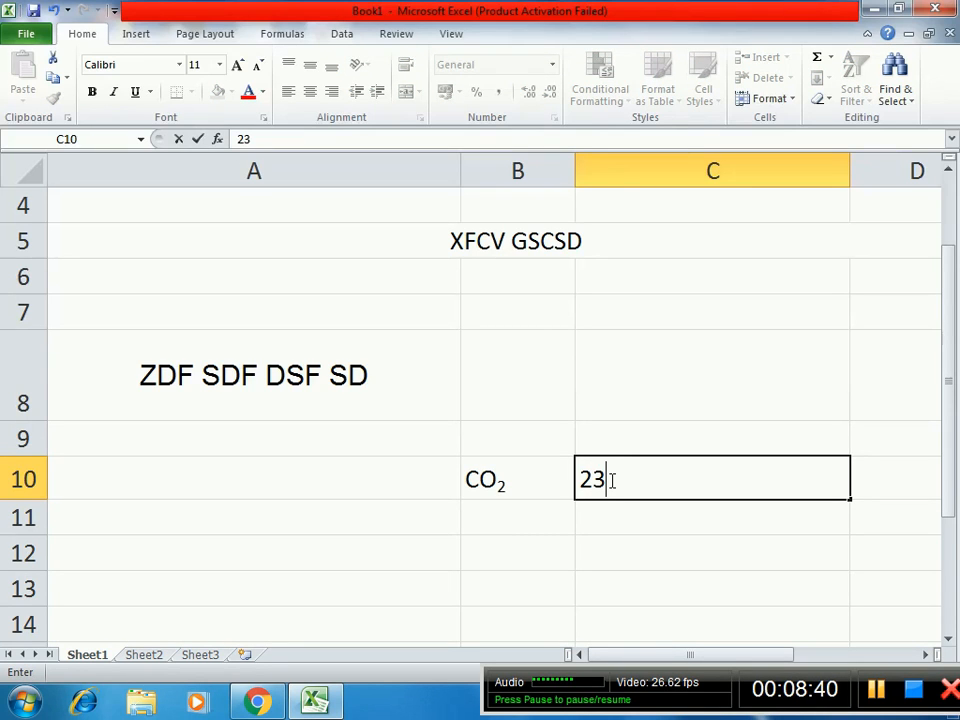
drag(607, 480, 594, 480)
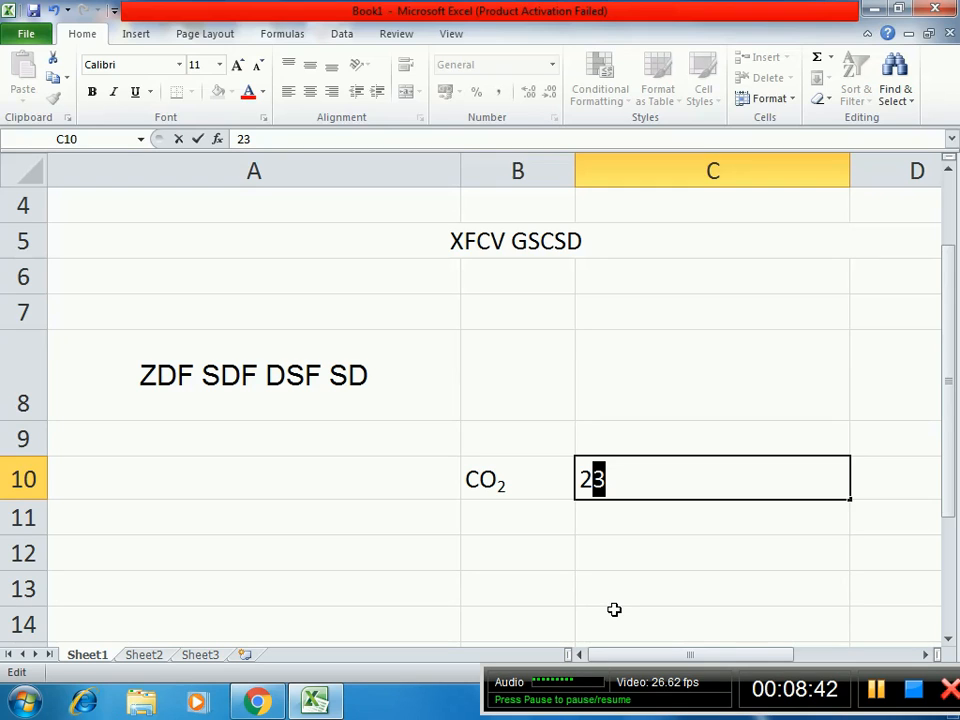
key(ctrl+1)
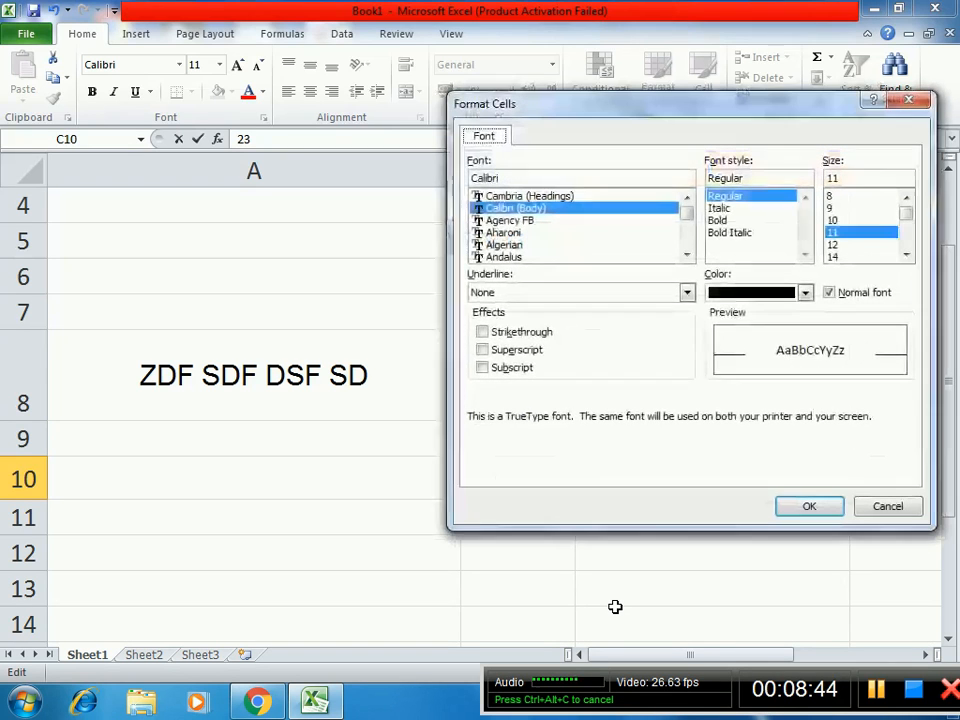
click(516, 349)
click(809, 507)
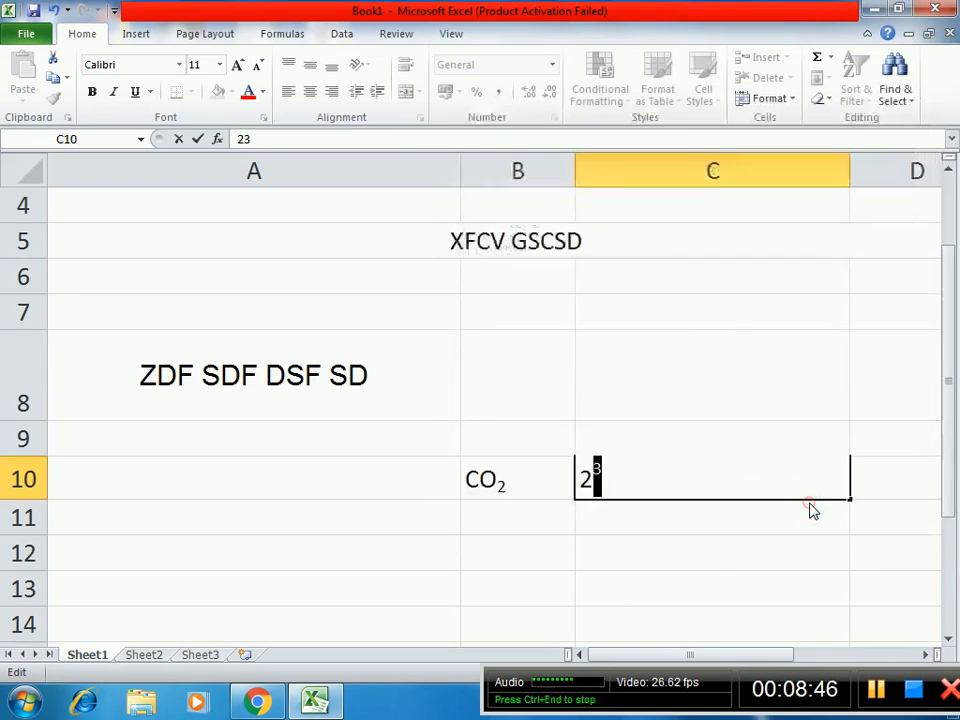
click(692, 552)
click(736, 488)
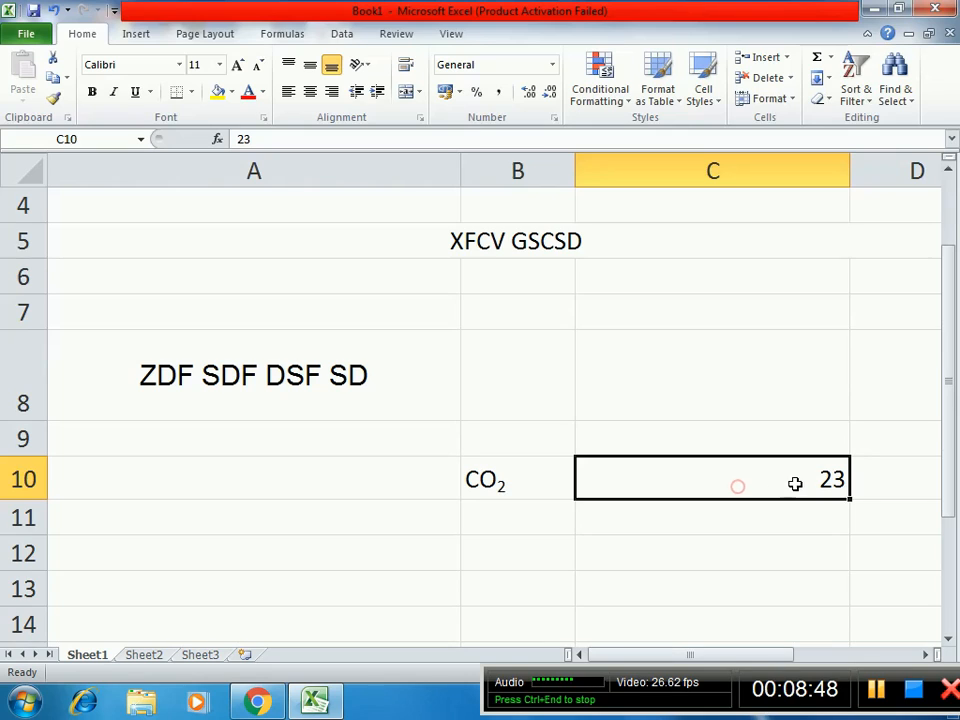
- Insert a space between the 2 and 3 in cell C10 and format the 3 as Superscript
click(831, 480)
double_click(831, 480)
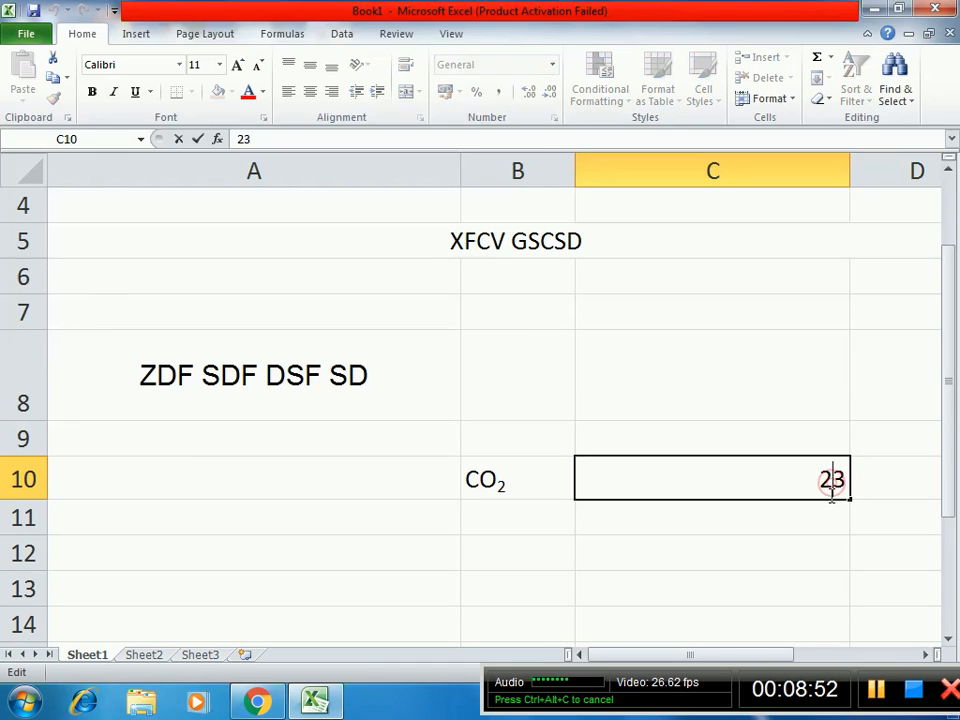
drag(831, 482, 855, 484)
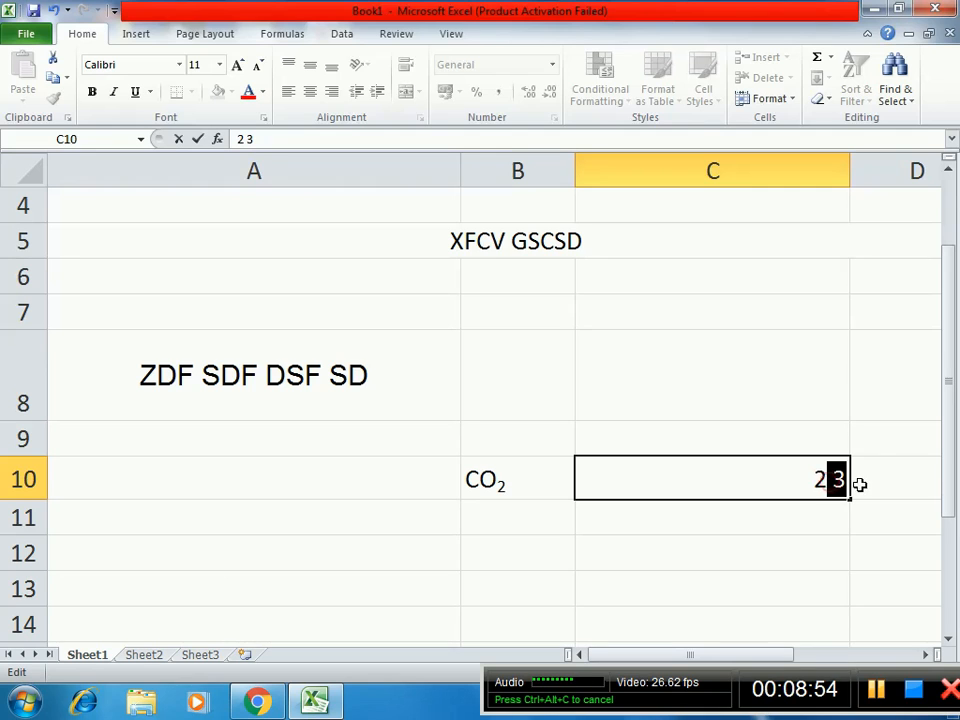
key(ctrl+1)
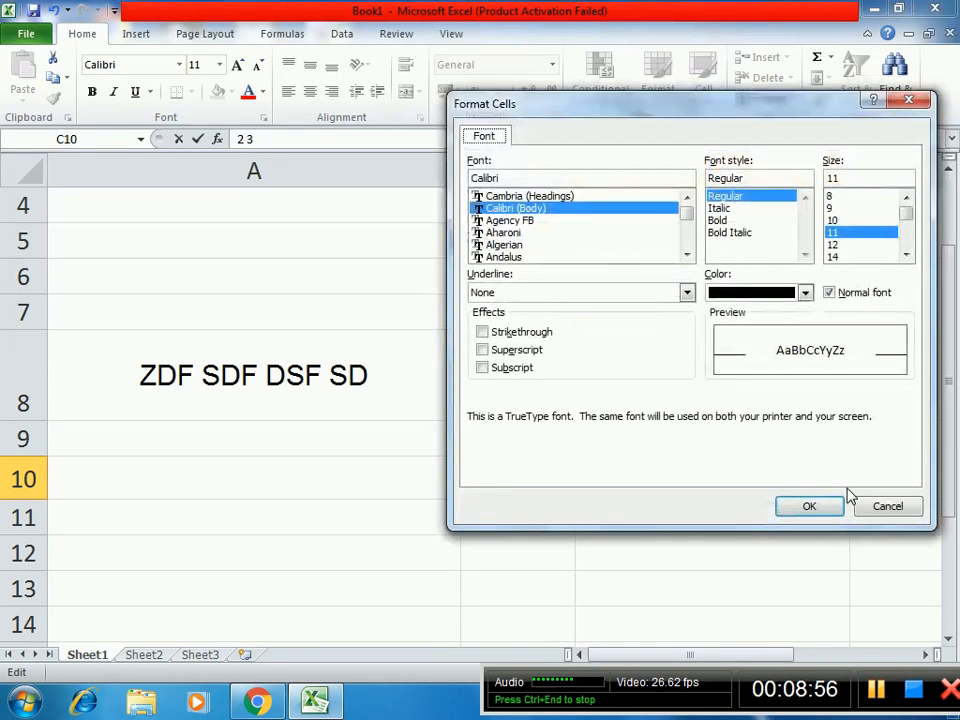
click(484, 350)
click(791, 508)
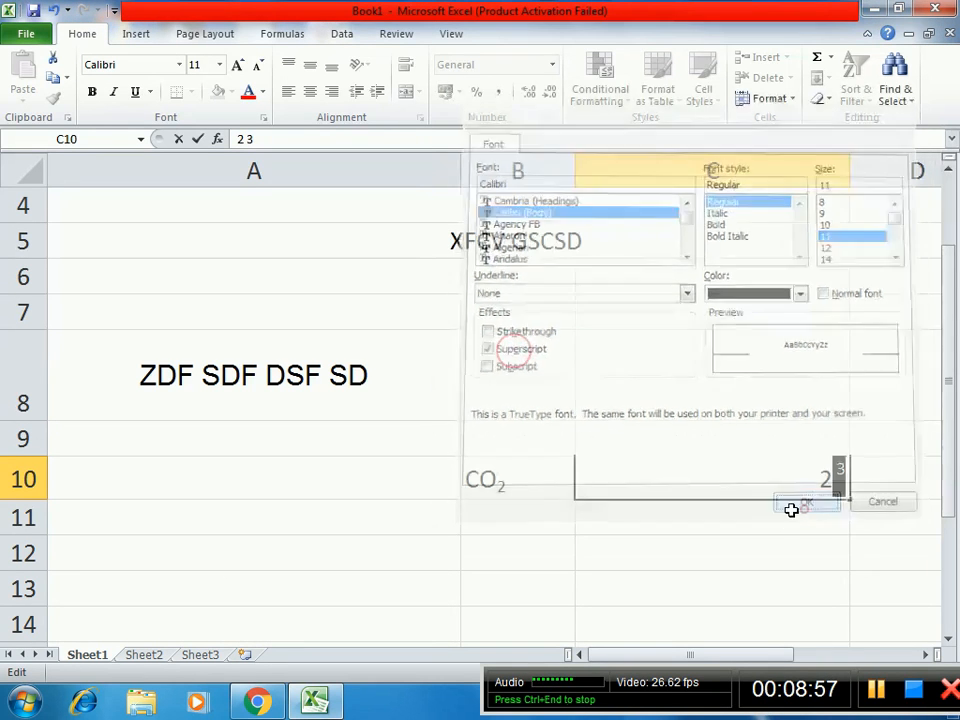
click(797, 525)
click(700, 486)
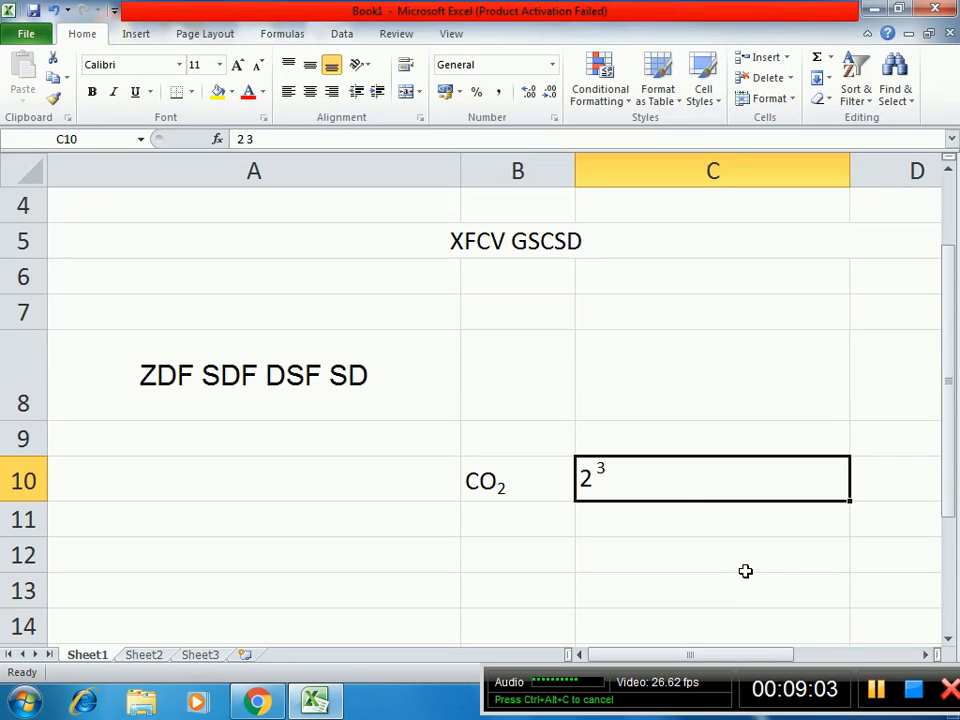
- Narrow column A slightly and append "(Superscript)" after the raised 3 in cell C10
click(456, 443)
drag(463, 187, 411, 199)
click(619, 484)
double_click(621, 484)
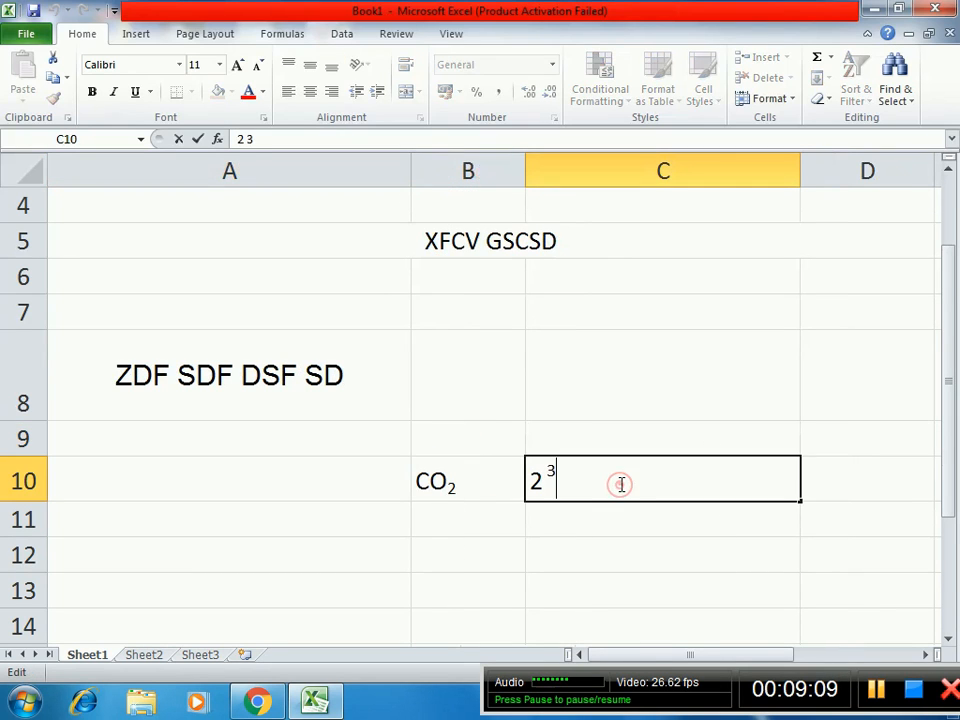
text(()
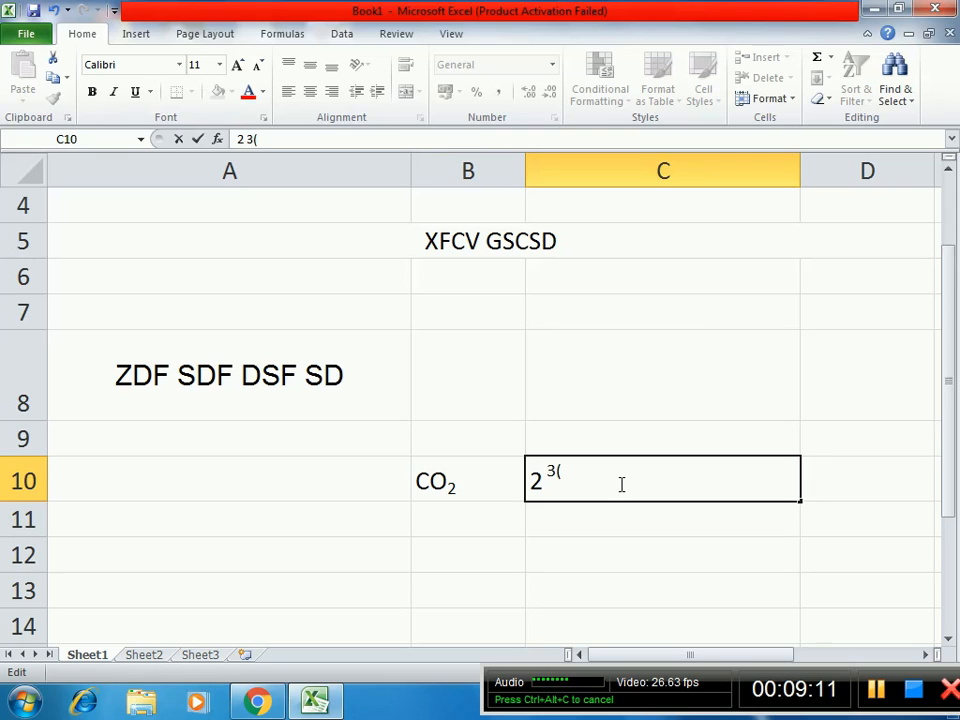
text(sUPE)
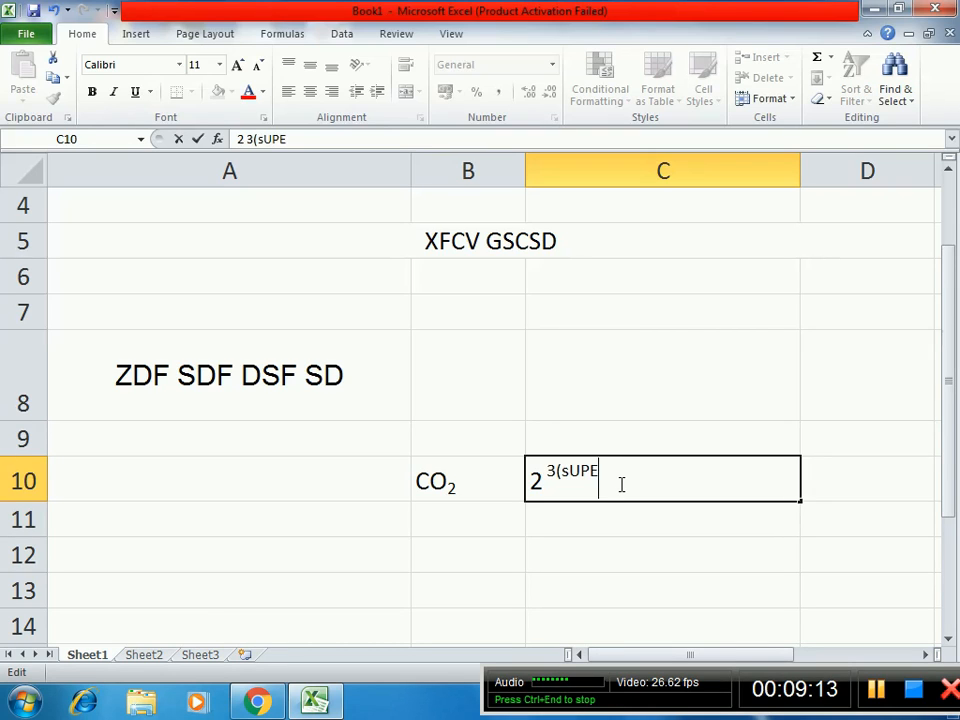
text(RSCRIPT))
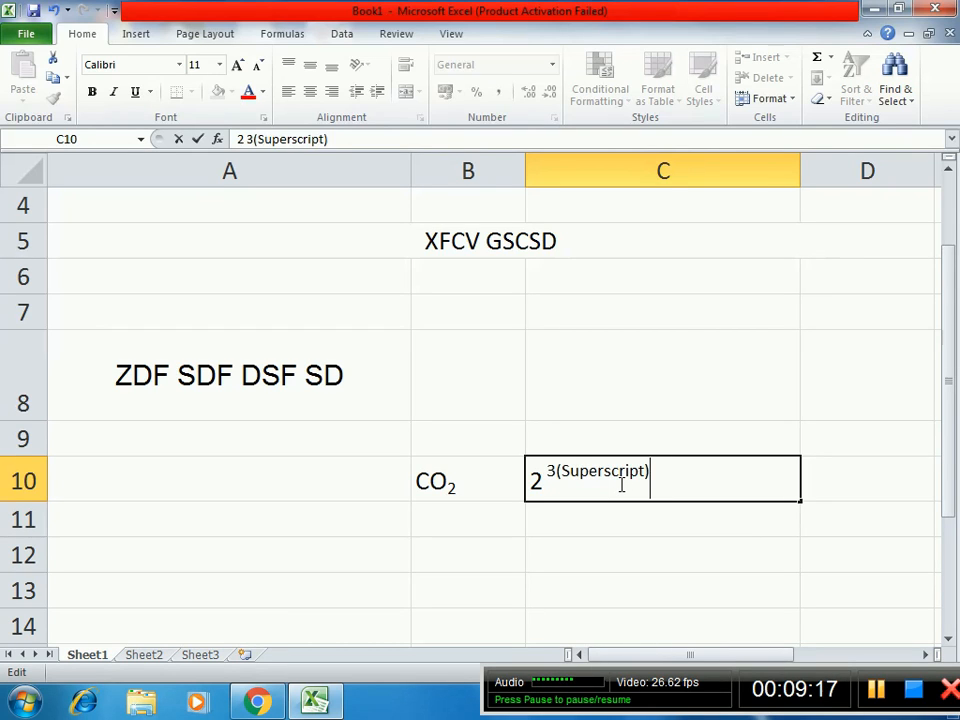
- Append "(Subscript)" after the lowered 2 in cell B10 and AutoFit column B to the text
click(465, 499)
double_click(464, 490)
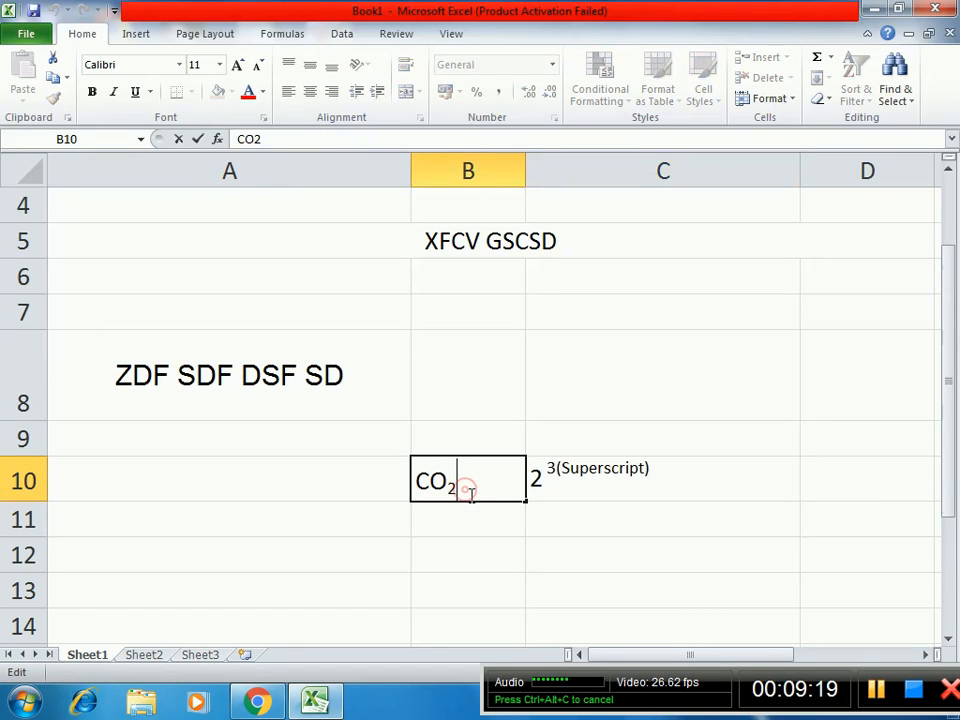
text((S)
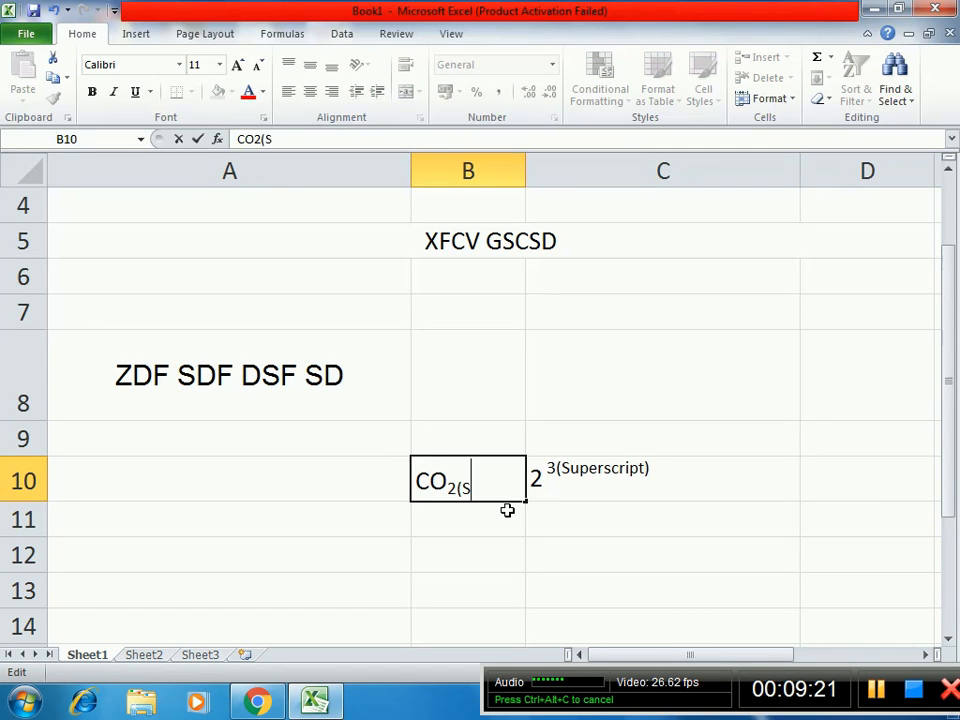
text(ubscript))
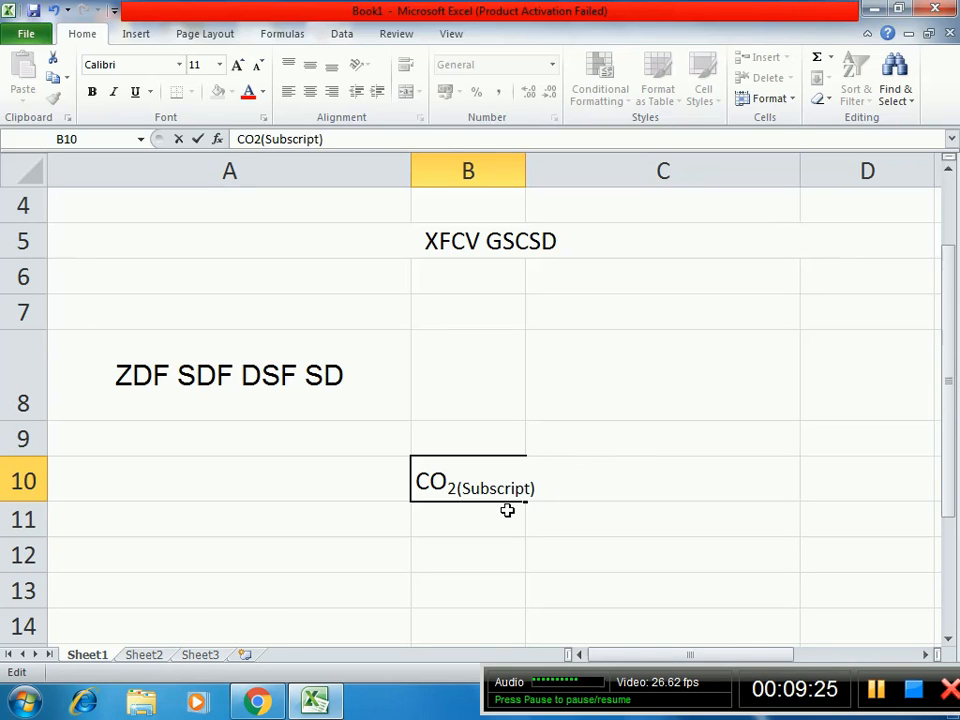
click(518, 553)
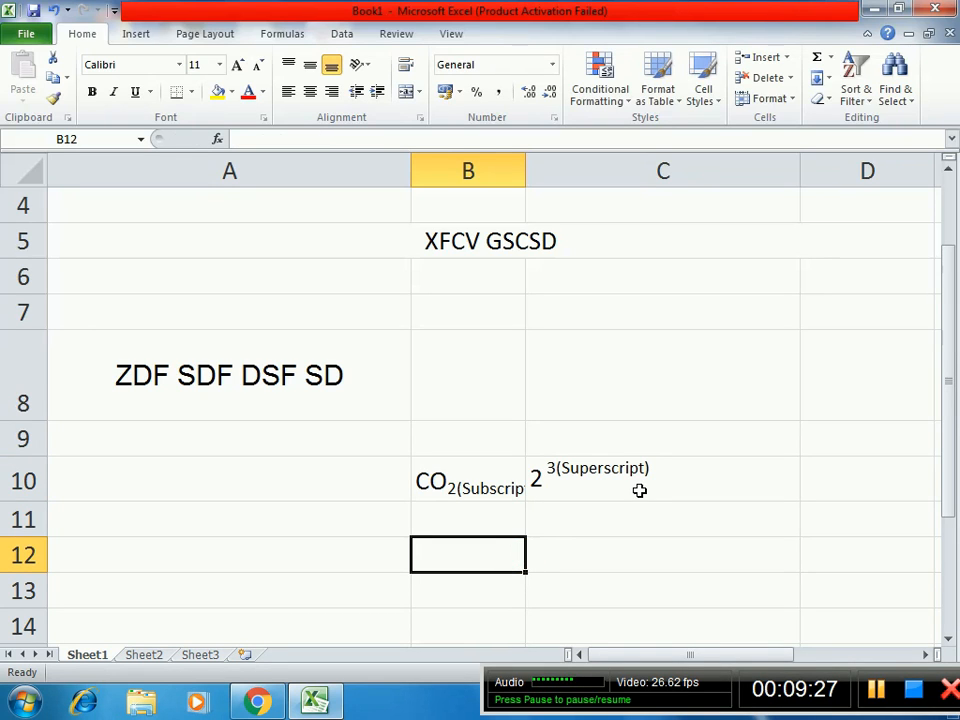
double_click(525, 172)
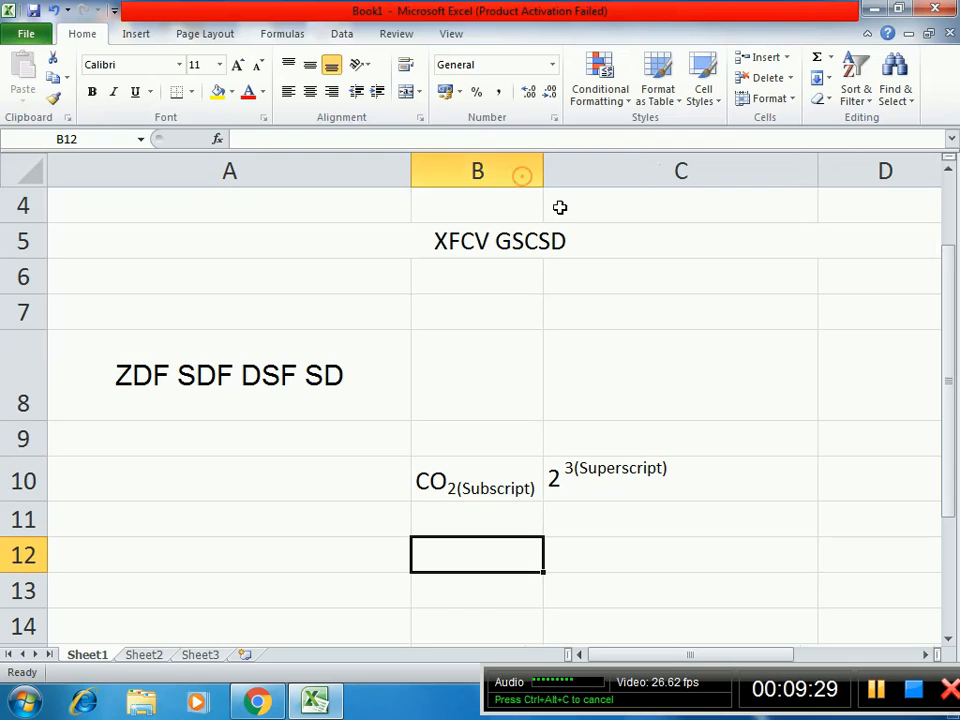
- Turn off Subscript at the end of cell B10's text, append "shf" in normal font, and AutoFit column B
double_click(537, 486)
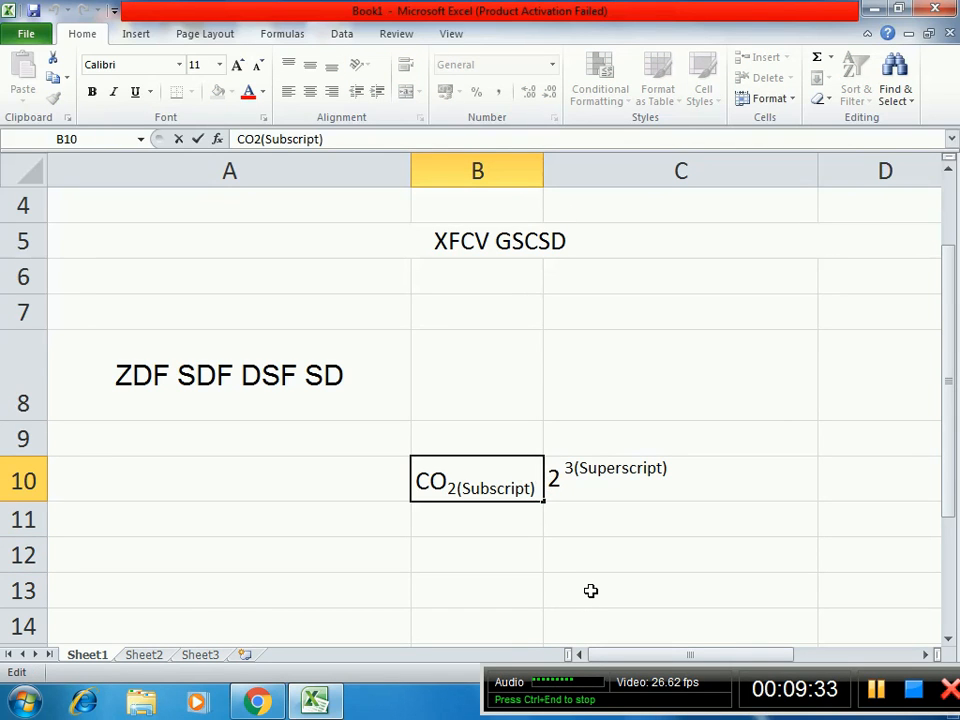
text(ff)
key(BackSpace)
key(BackSpace)
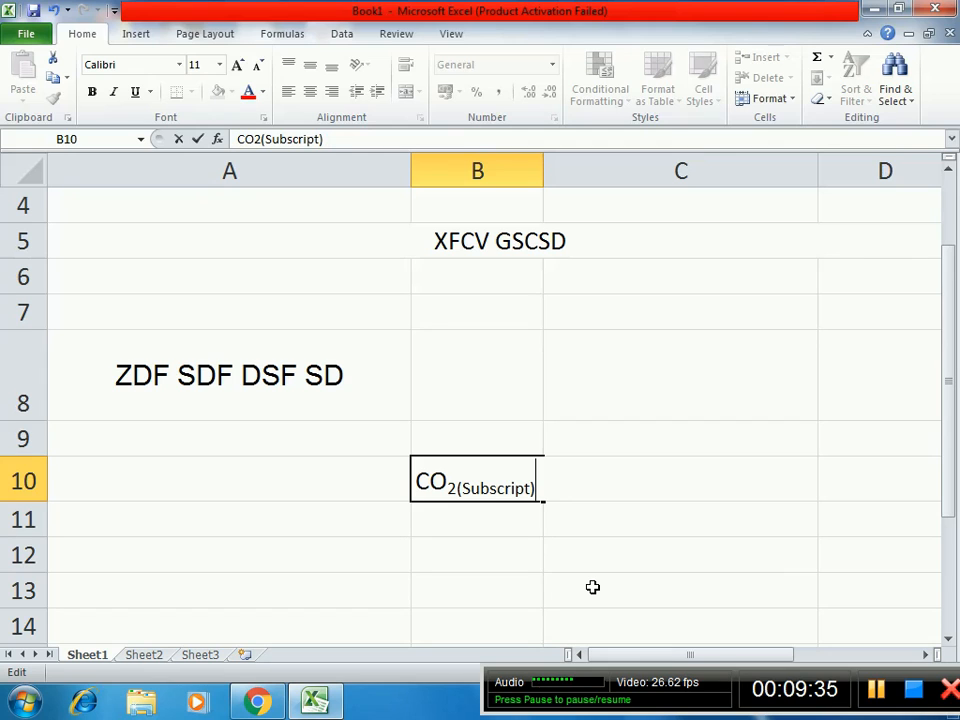
key(ctrl+1)
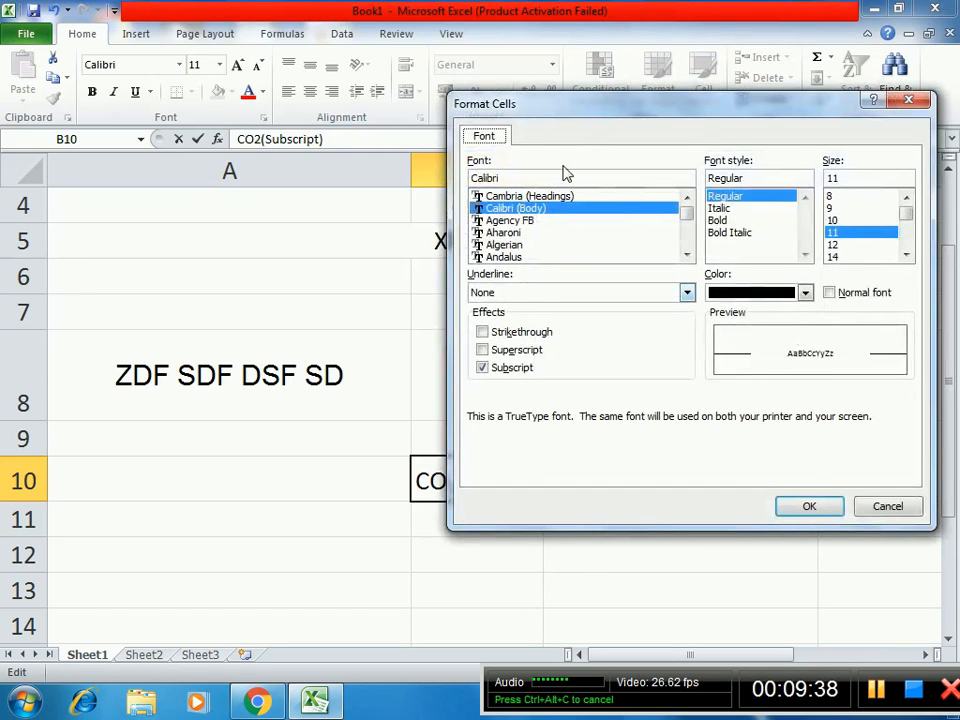
click(514, 369)
click(815, 510)
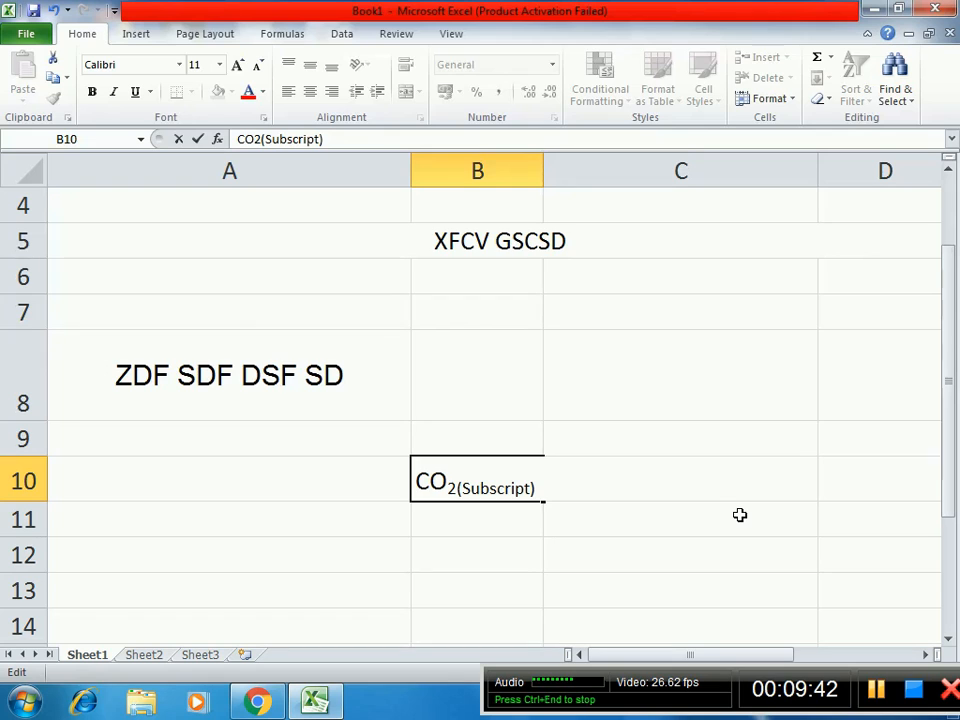
text(shf)
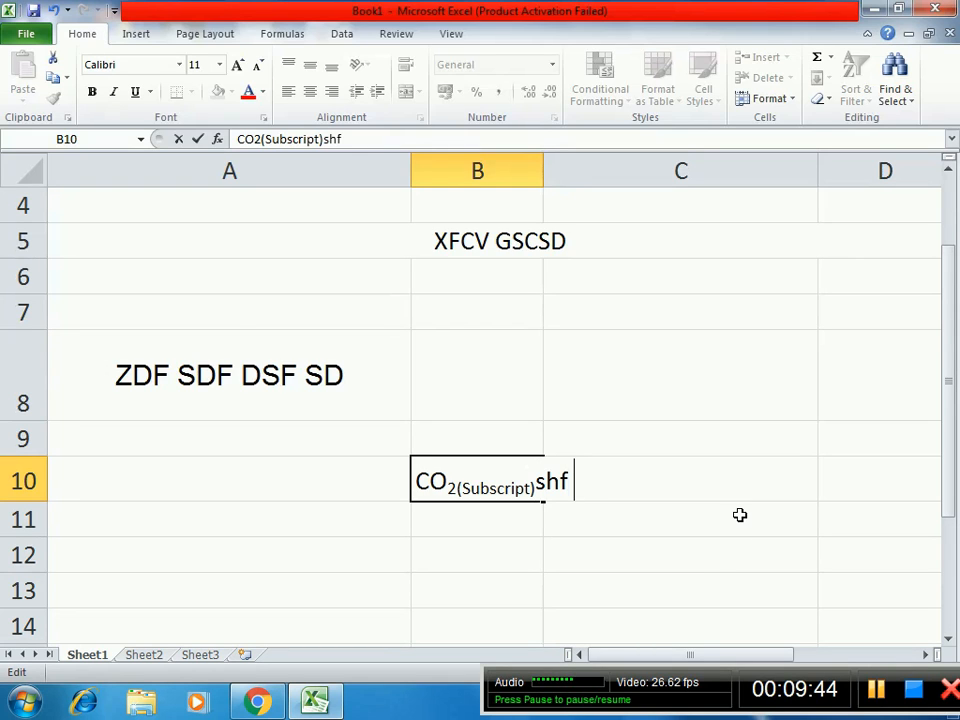
click(716, 556)
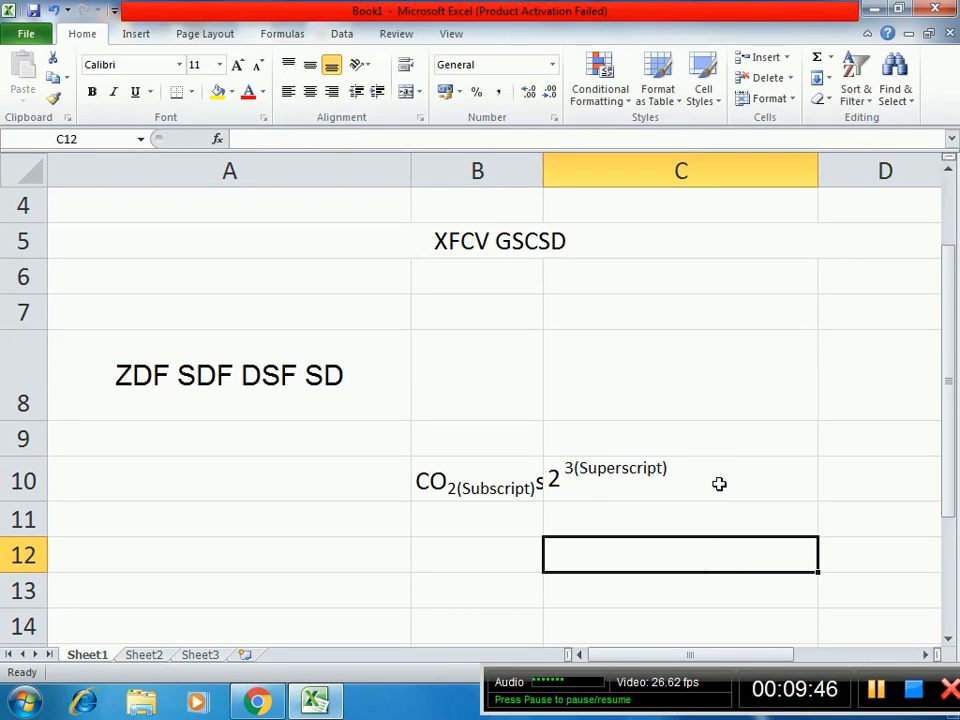
double_click(543, 171)
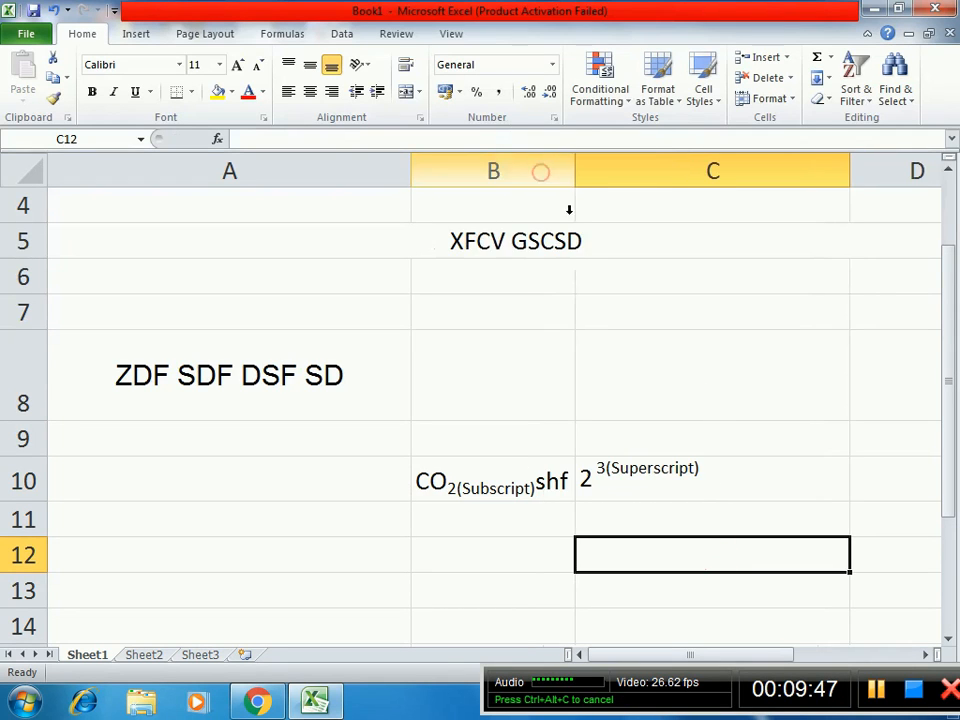
- Turn off Superscript at the end of cell C10's text and append "jdfg kldsg" in normal font
click(700, 471)
double_click(701, 470)
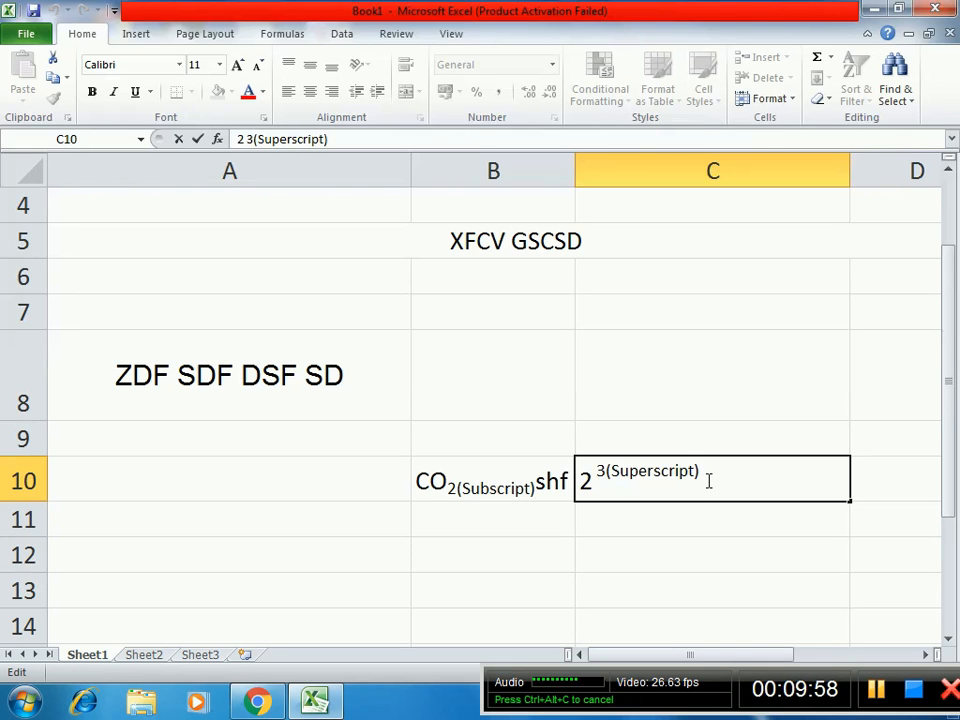
key(ctrl+1)
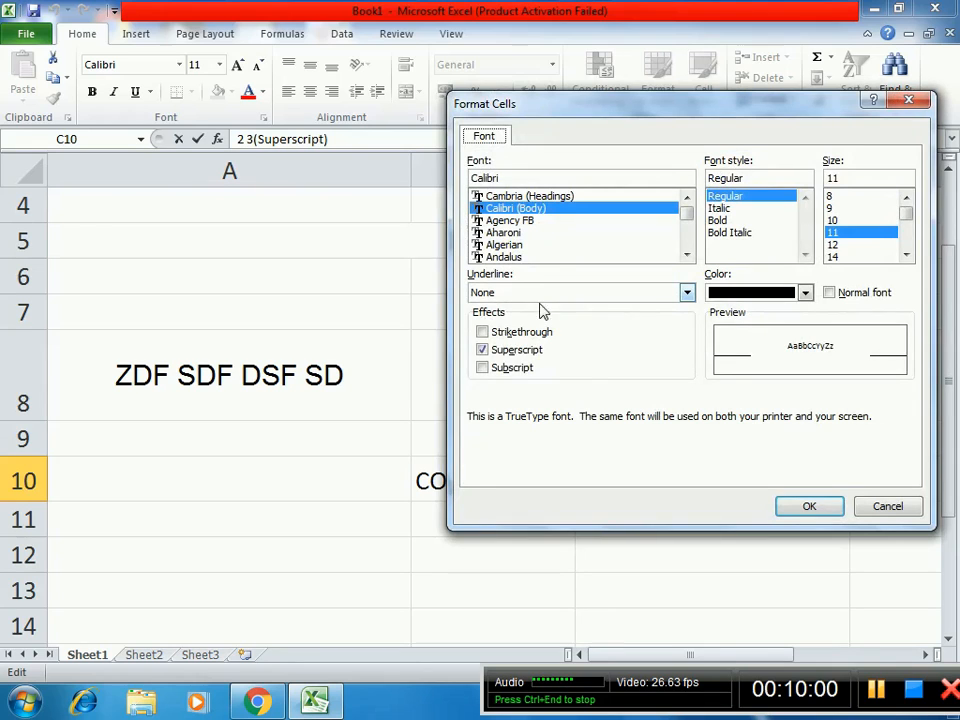
click(808, 506)
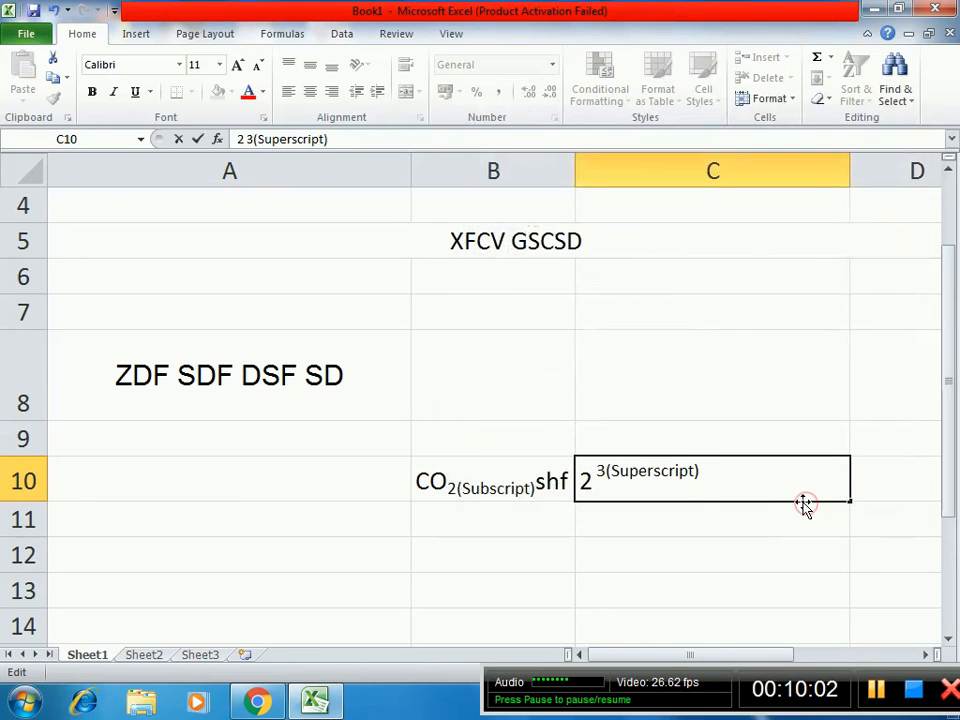
text(jdfg kldsg)
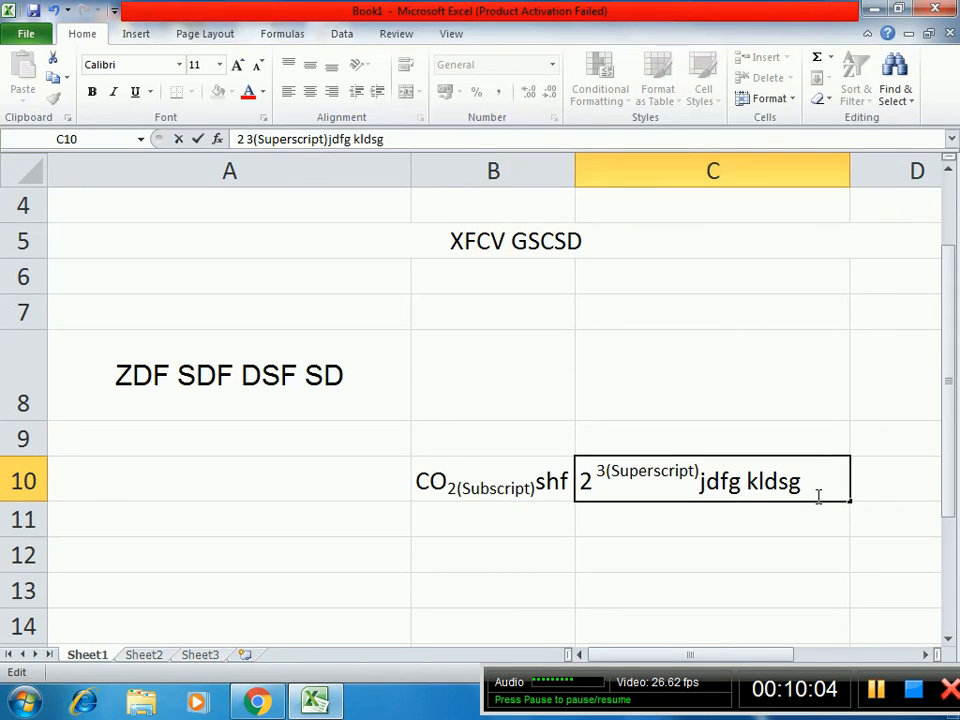
click(703, 544)
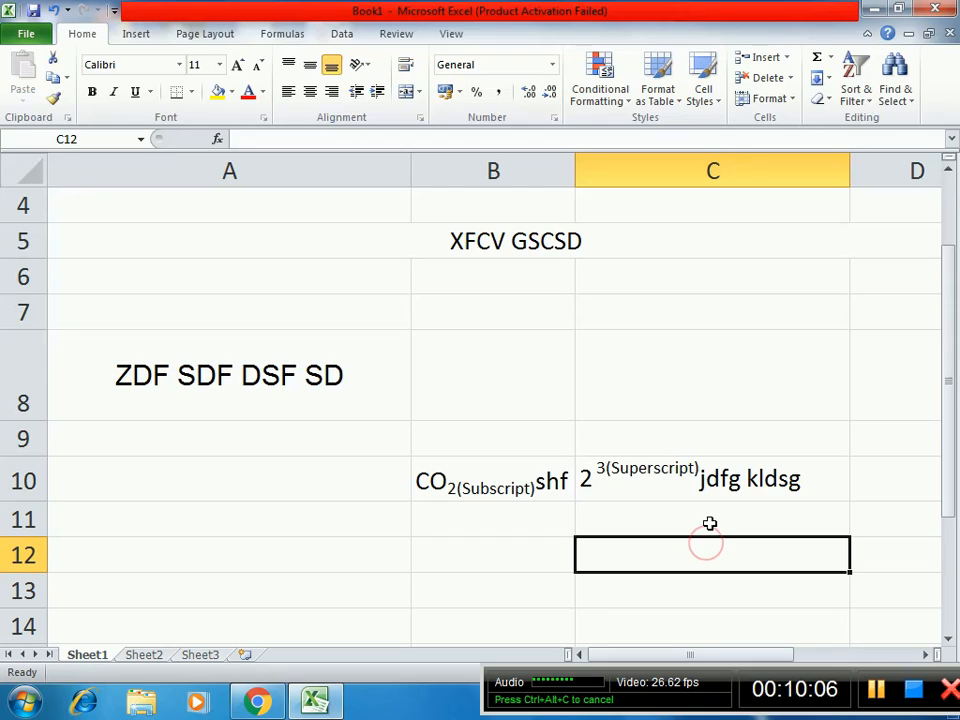
- Look over the Font and Border options in Format Cells for cell B10, leaving its formatting as it is
click(556, 486)
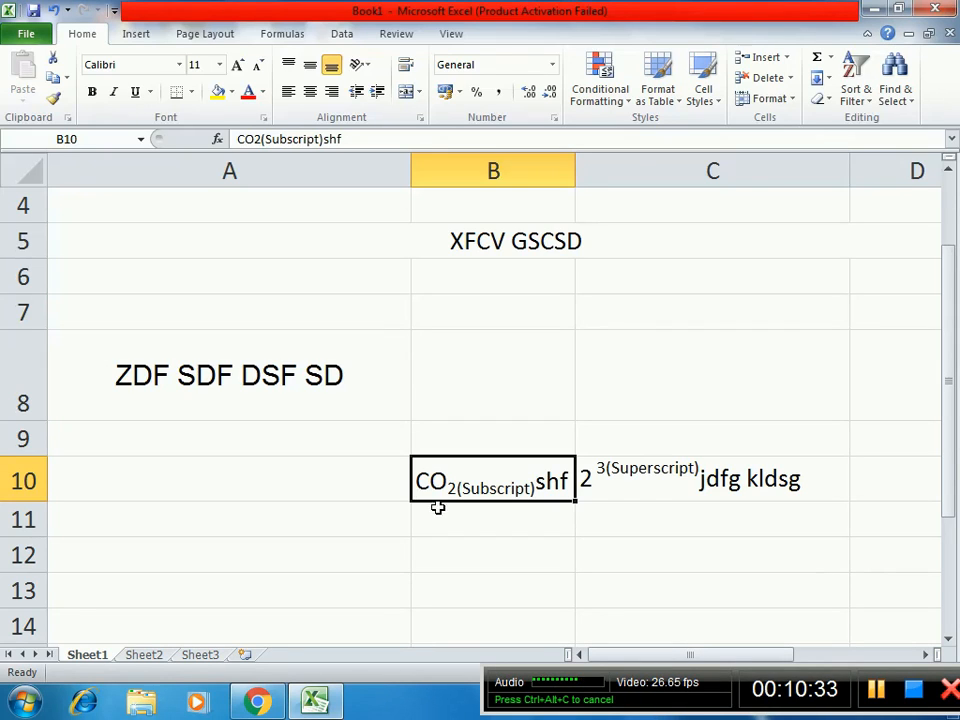
key(ctrl+1)
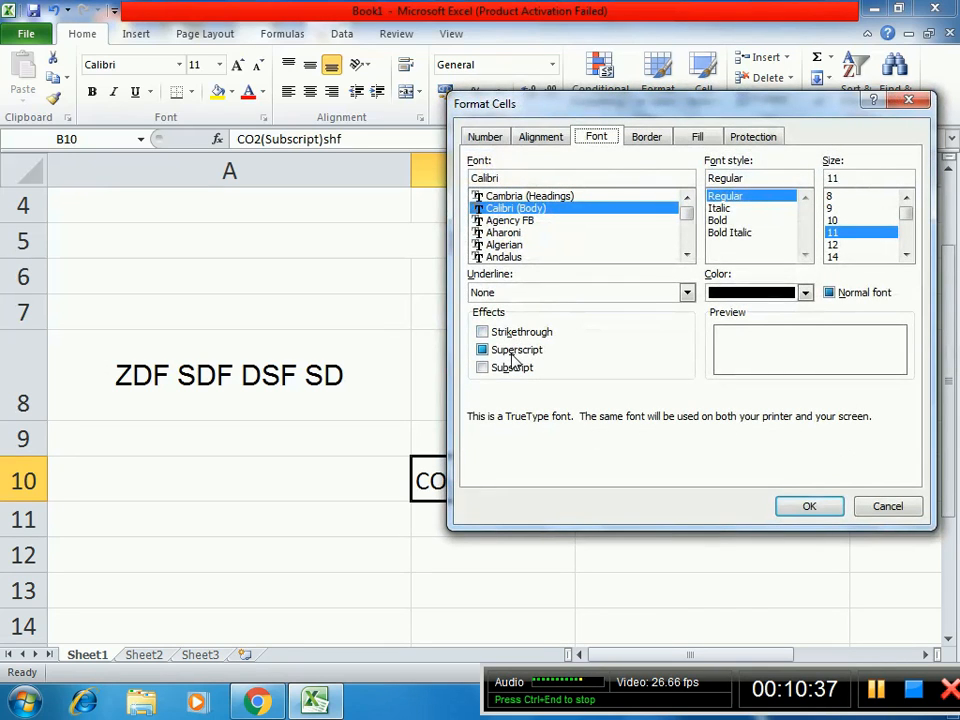
click(645, 136)
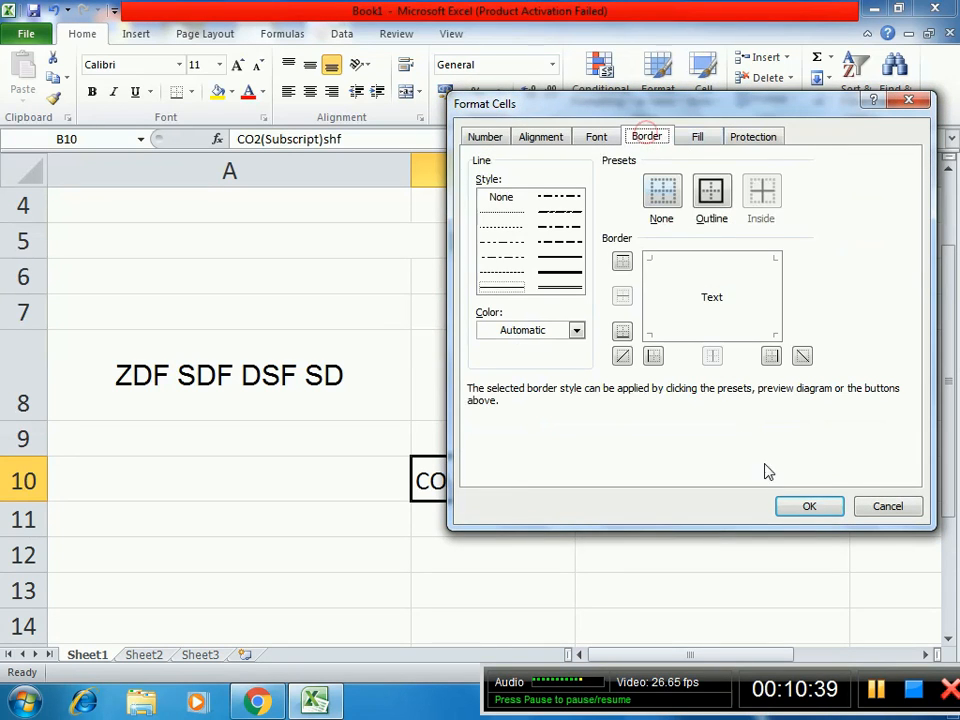
click(872, 507)
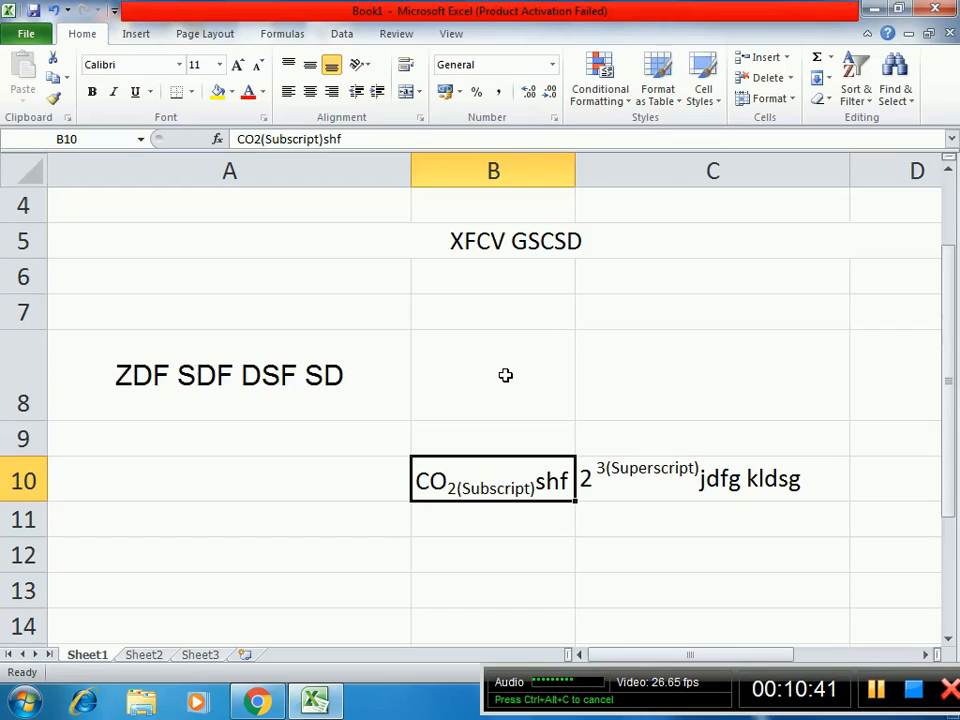
- Check in print preview how the sheet's entries print without borders, and return to the worksheet
scroll(505, 376, down, 2)
scroll(504, 373, up, 3)
ctrl+scroll(504, 373, down, 1)
ctrl+scroll(505, 374, down, 1)
ctrl+scroll(505, 374, down, 1)
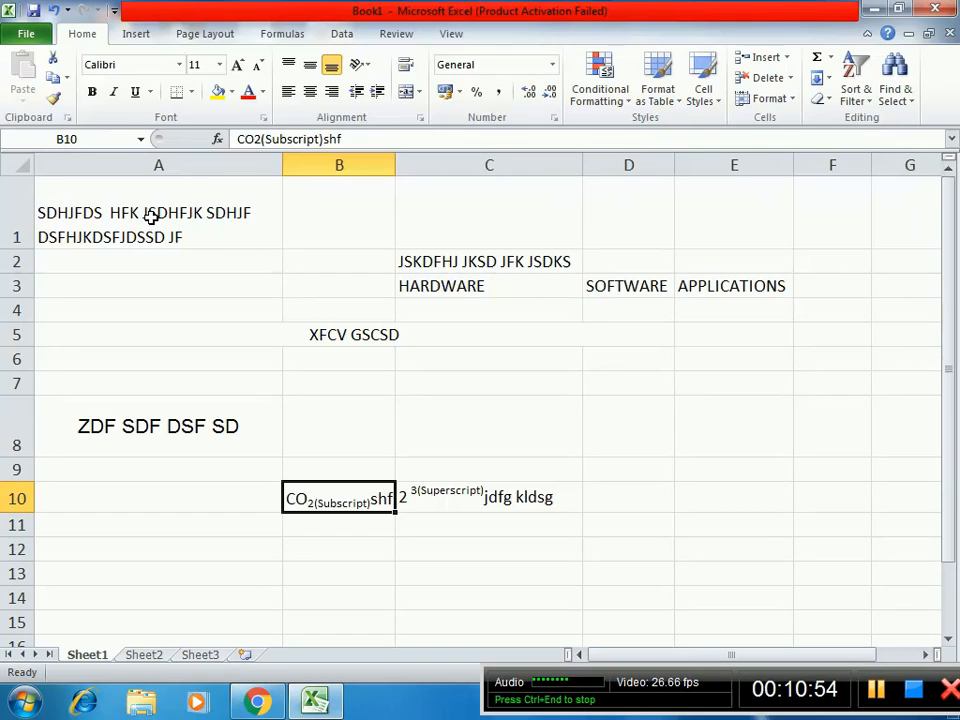
key(ctrl+p)
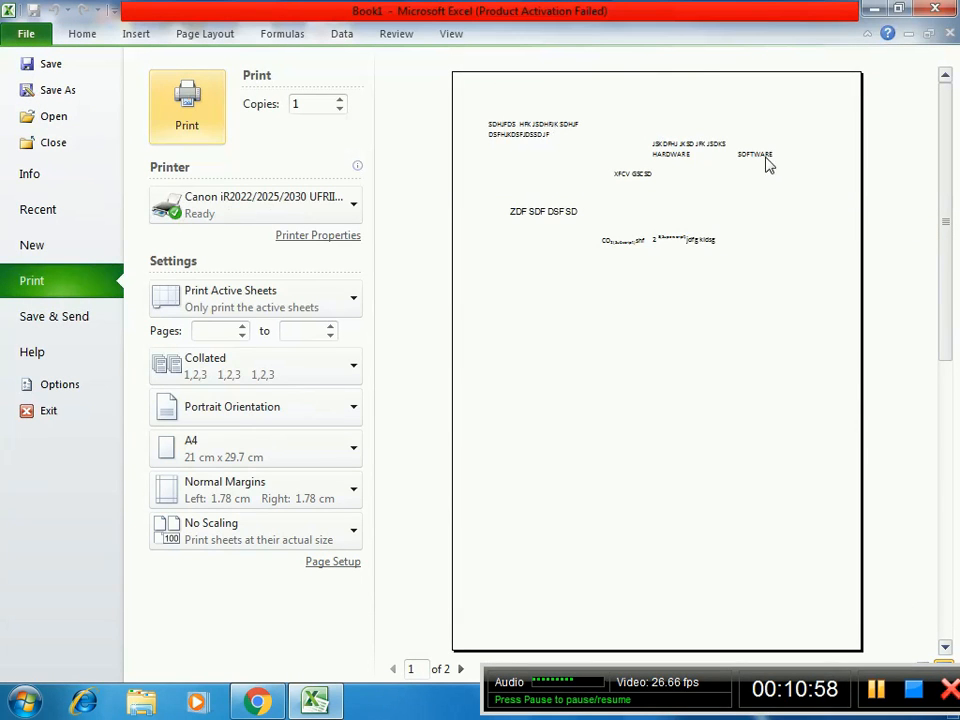
click(619, 160)
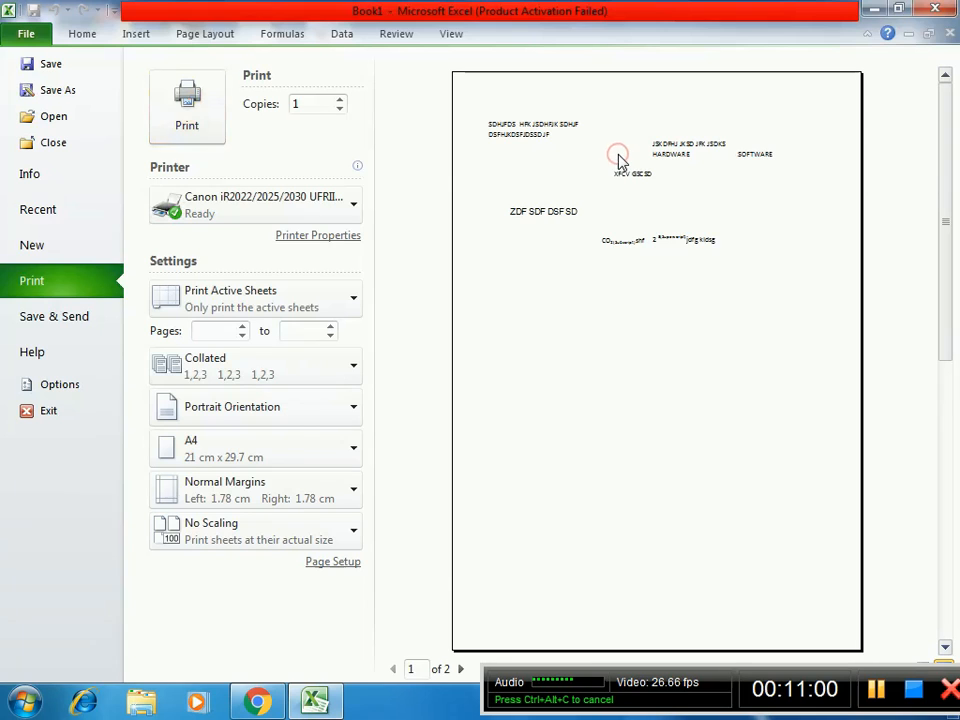
key(Escape)
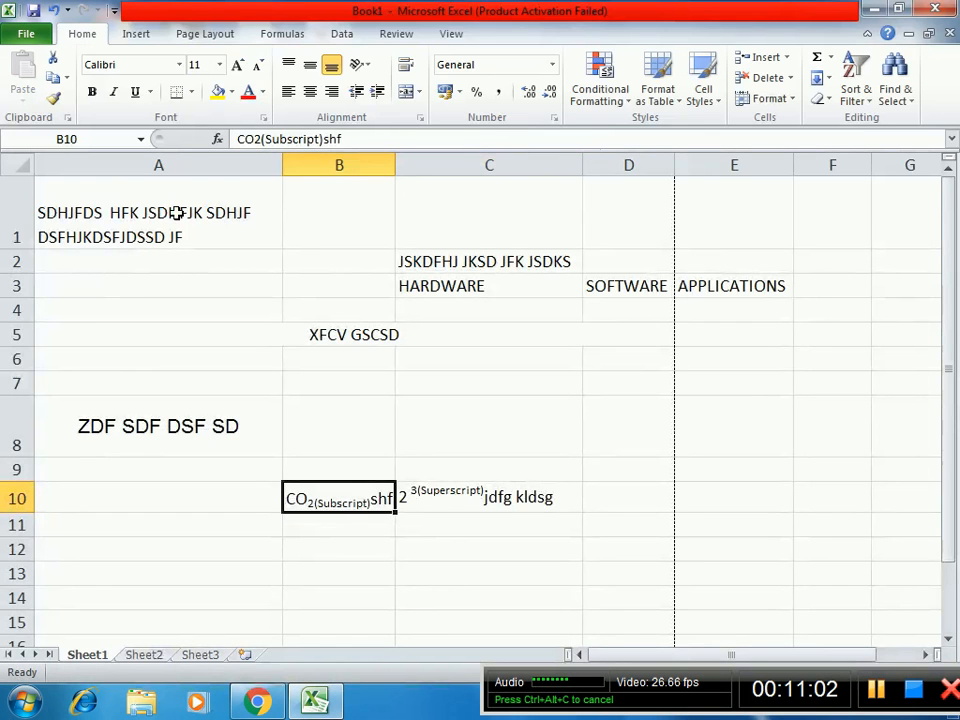
- Apply medium-thick red outline and inside borders to A1:D10 and check them in print preview
drag(120, 210, 509, 496)
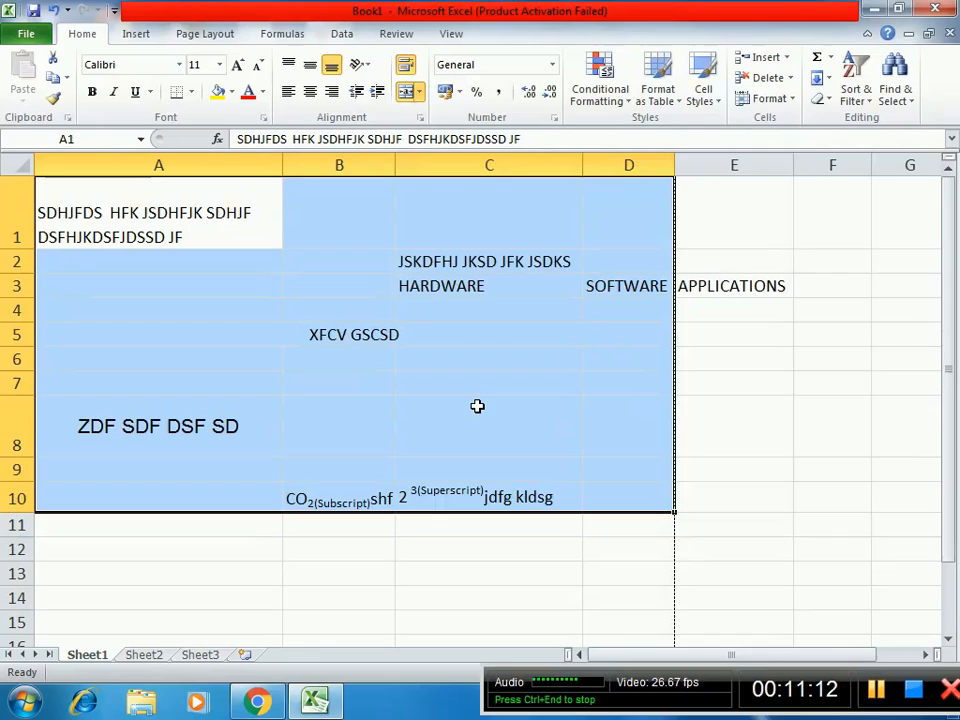
key(ctrl+1)
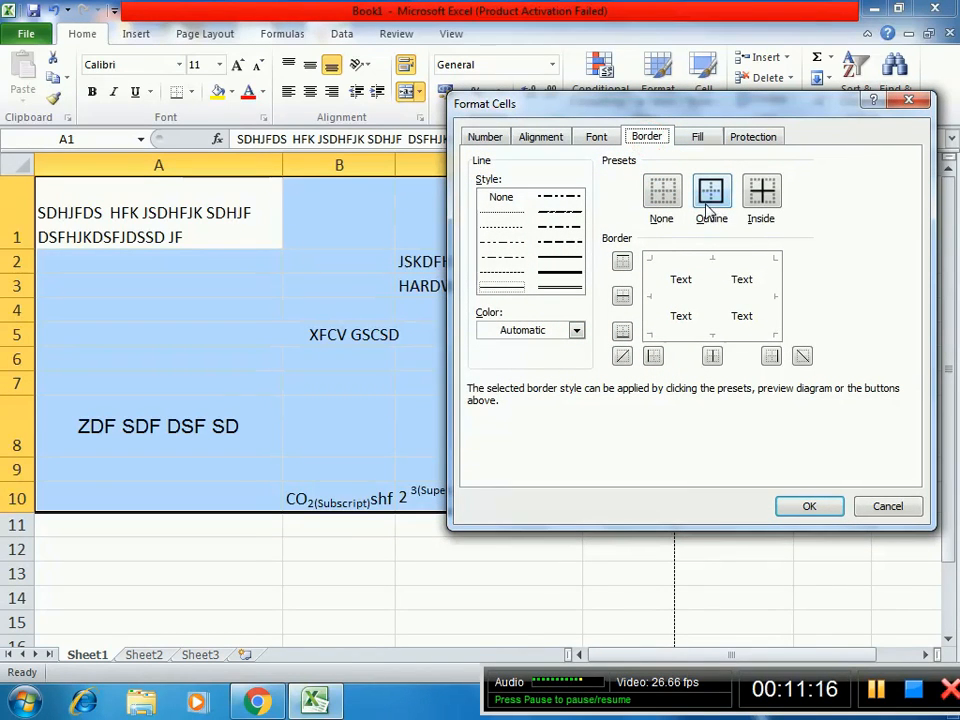
click(561, 268)
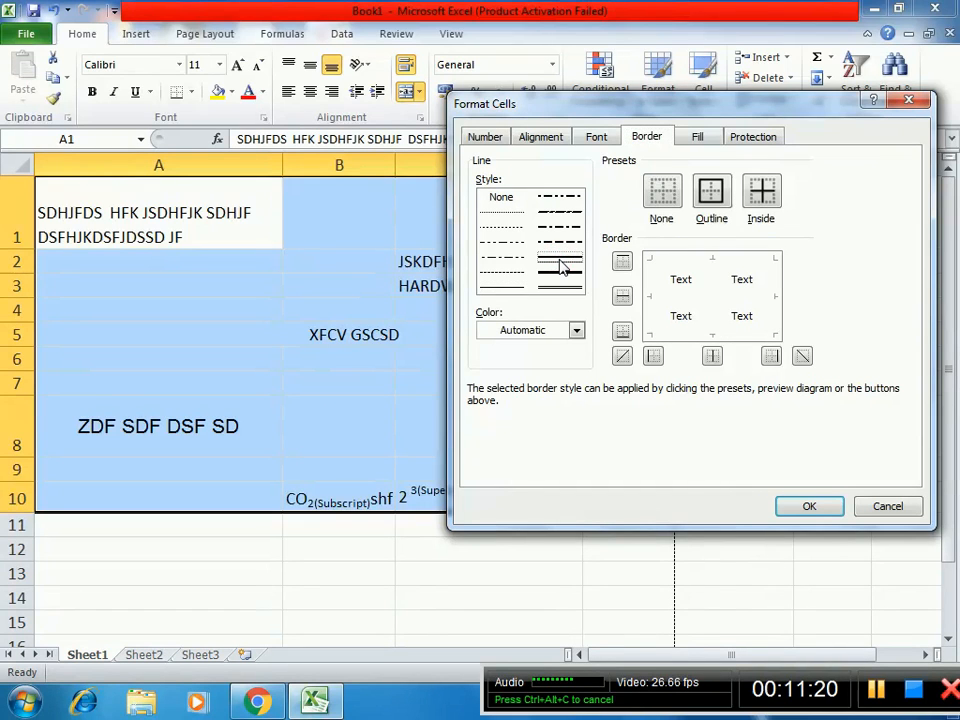
click(576, 330)
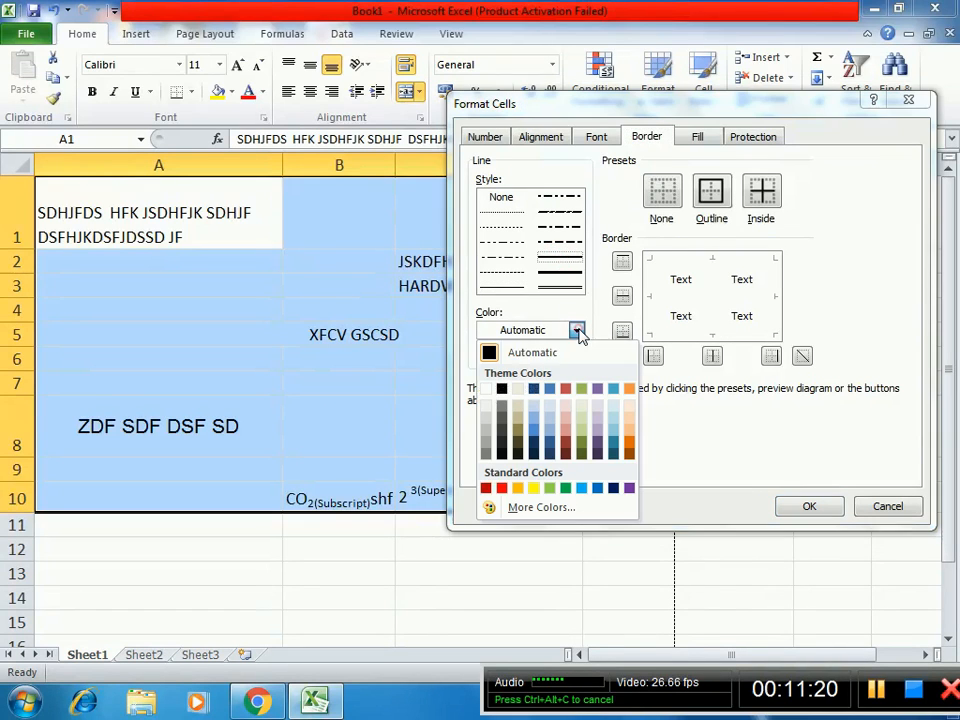
click(502, 489)
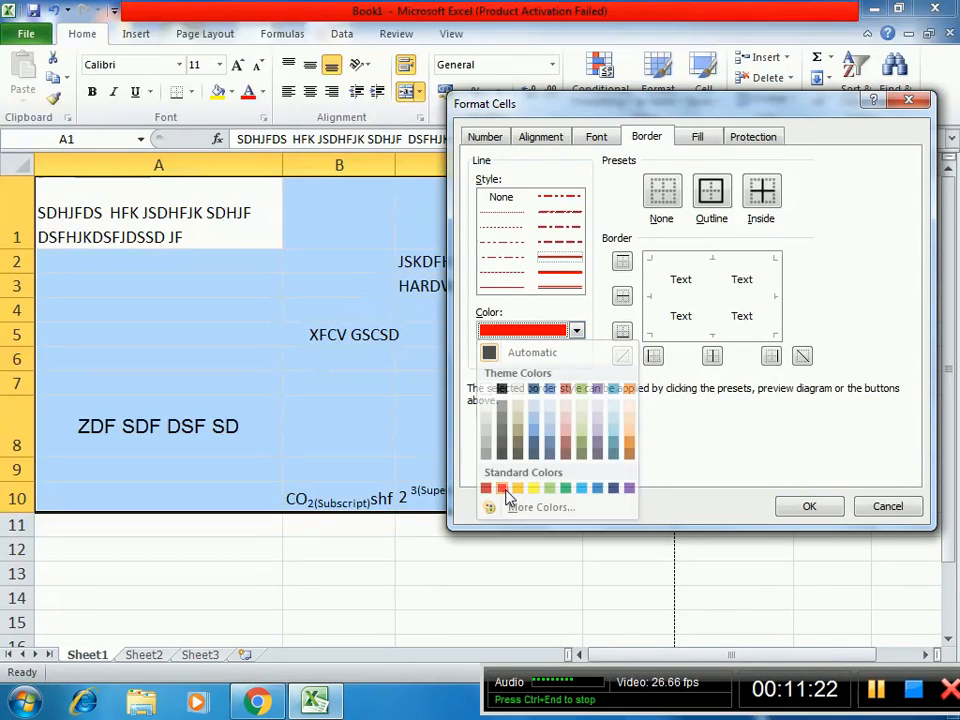
click(713, 192)
click(759, 195)
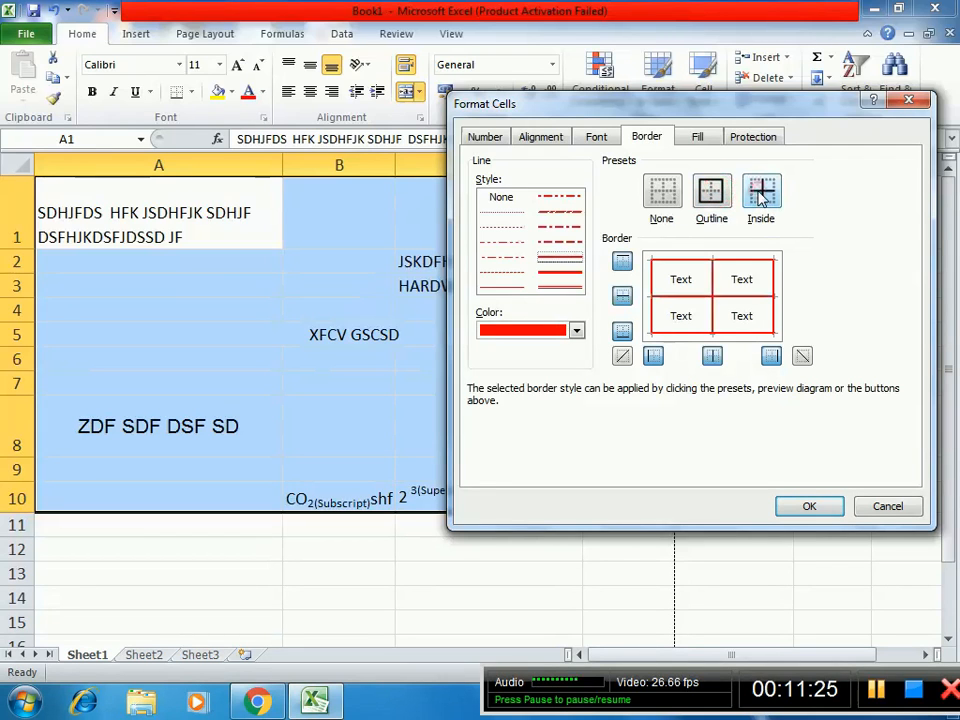
click(825, 511)
click(596, 583)
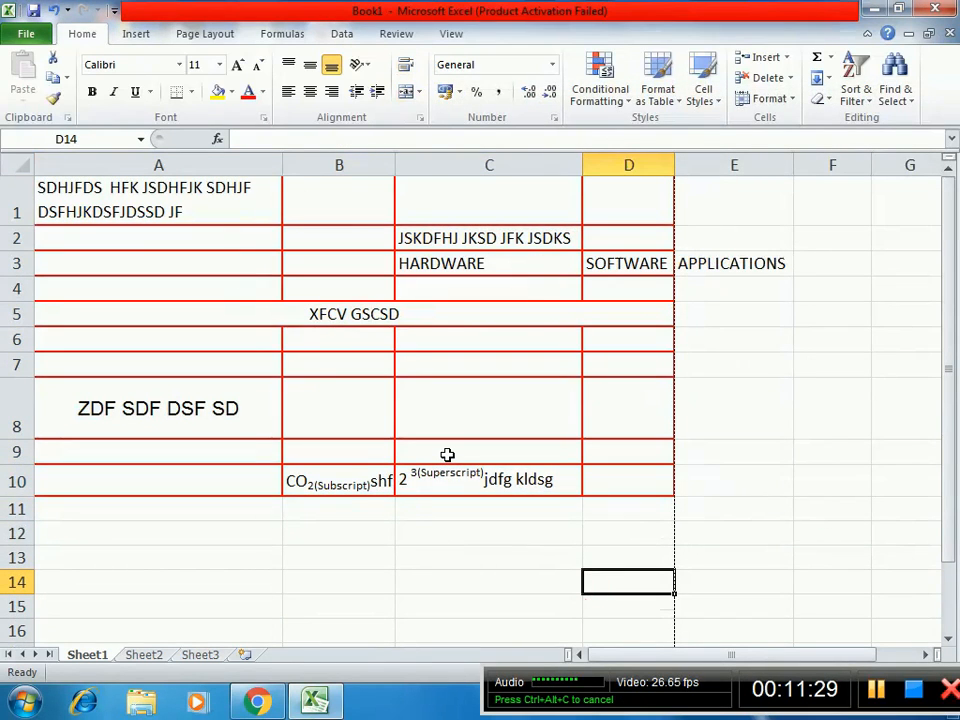
key(ctrl+p)
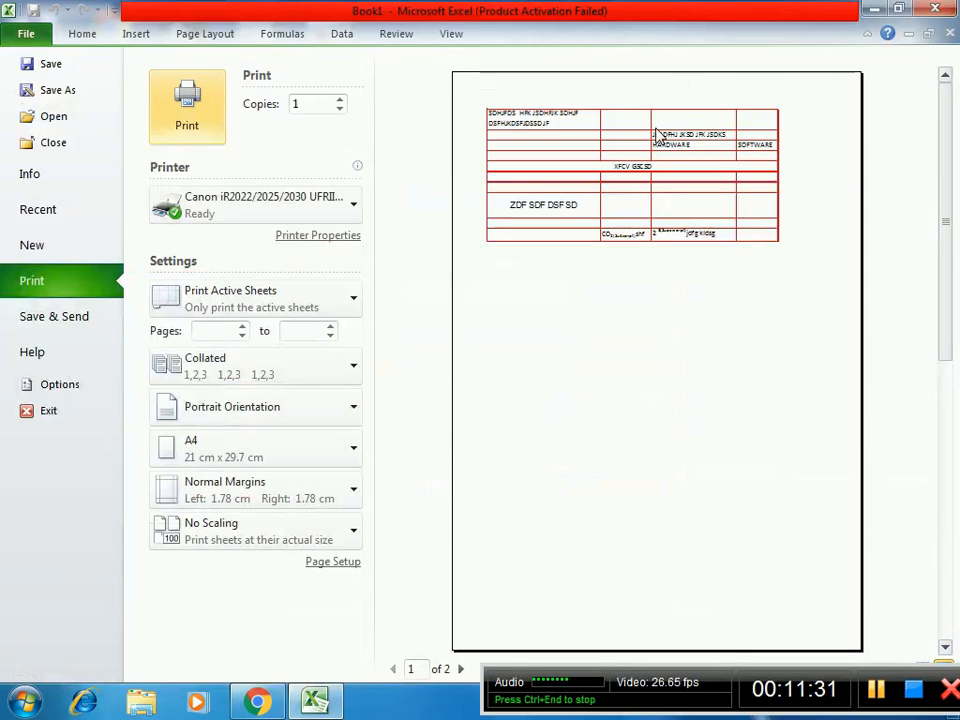
key(Escape)
- Remove all borders from the range A1:D10
drag(200, 200, 639, 482)
key(ctrl+1)
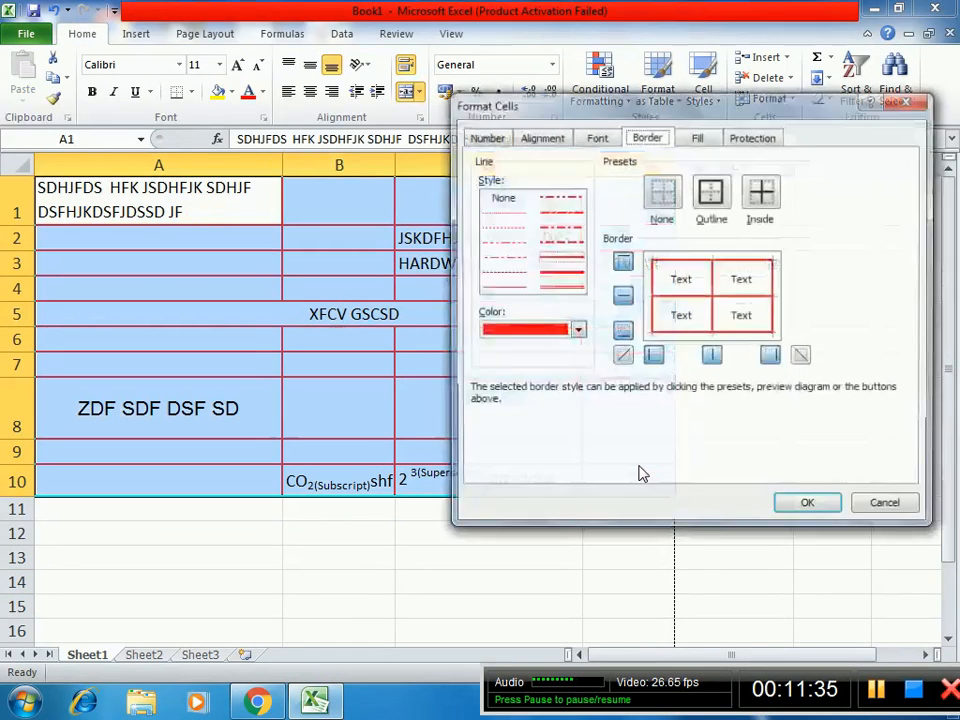
click(668, 203)
click(805, 510)
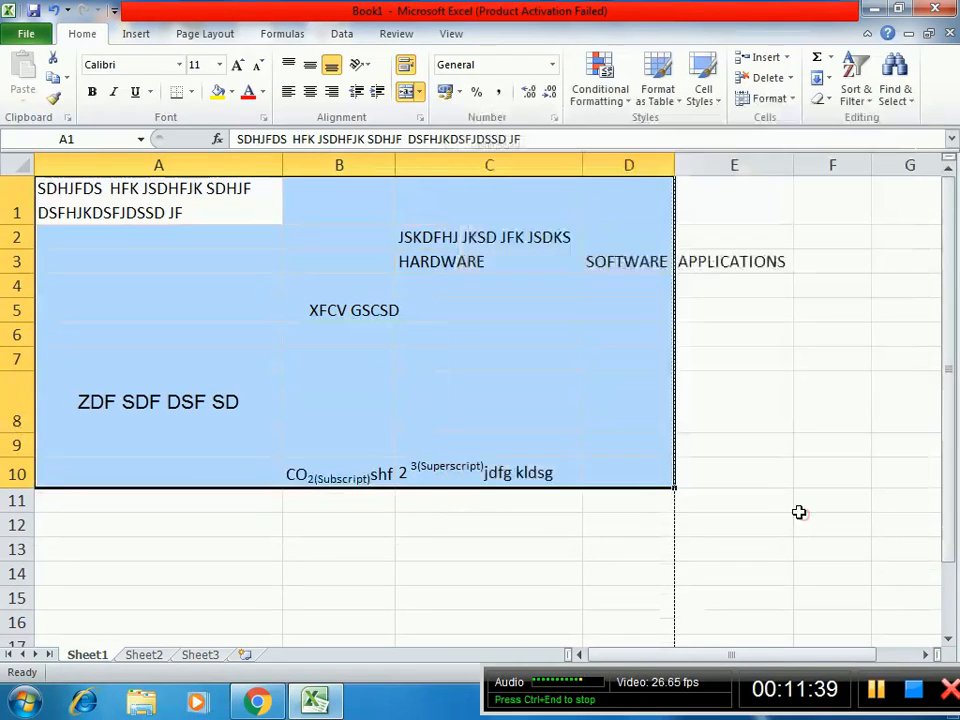
click(423, 560)
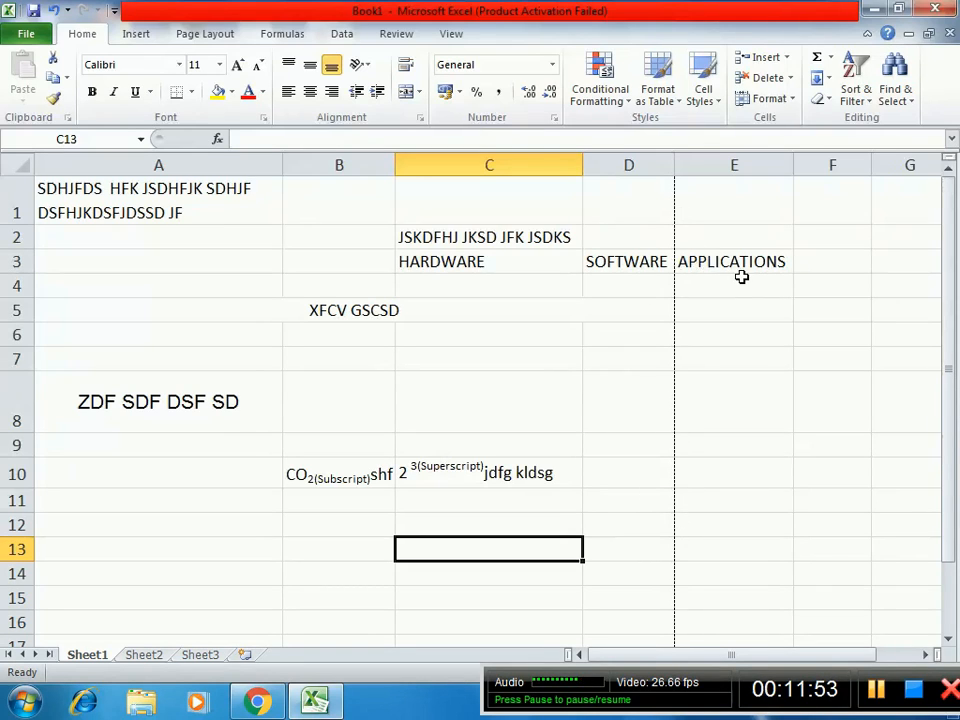
- Narrow columns B and C slightly so that column E falls inside the first page's print boundary
click(690, 263)
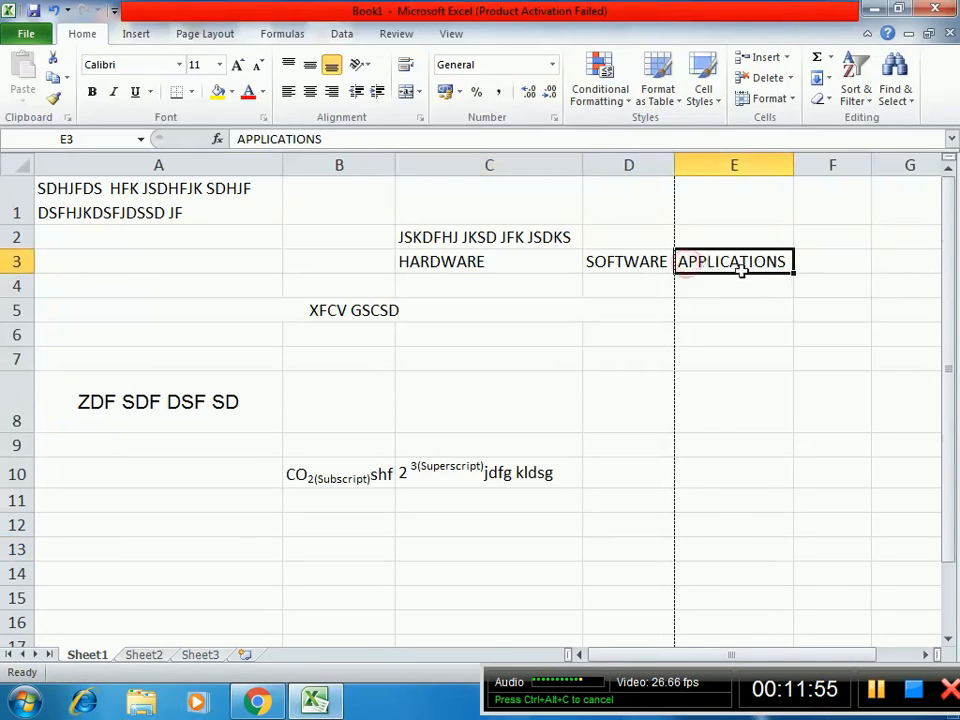
click(761, 352)
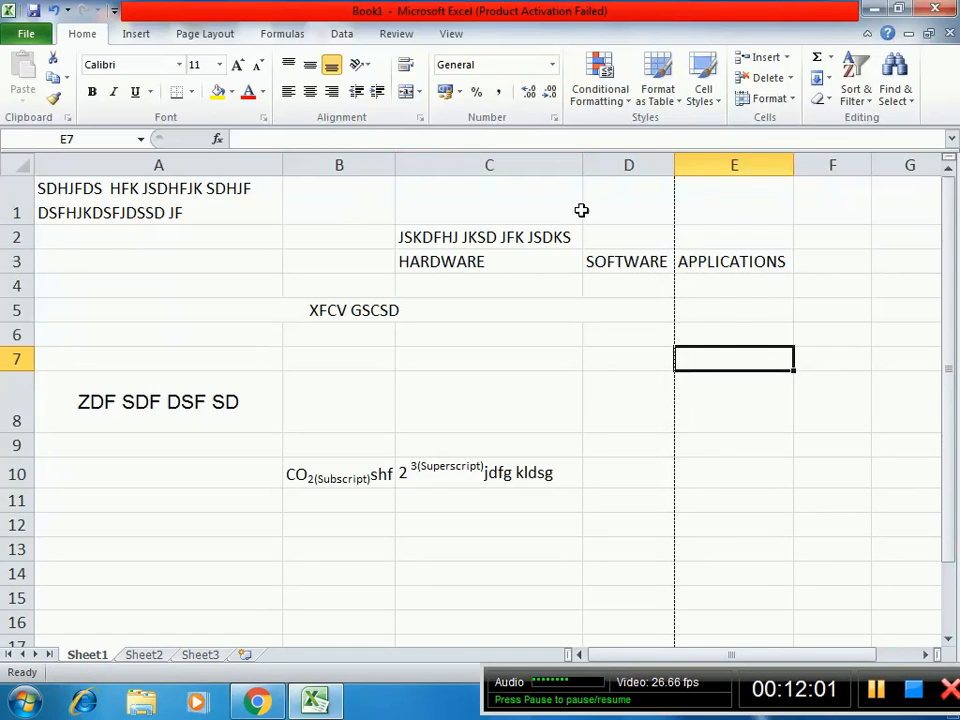
drag(395, 166, 384, 170)
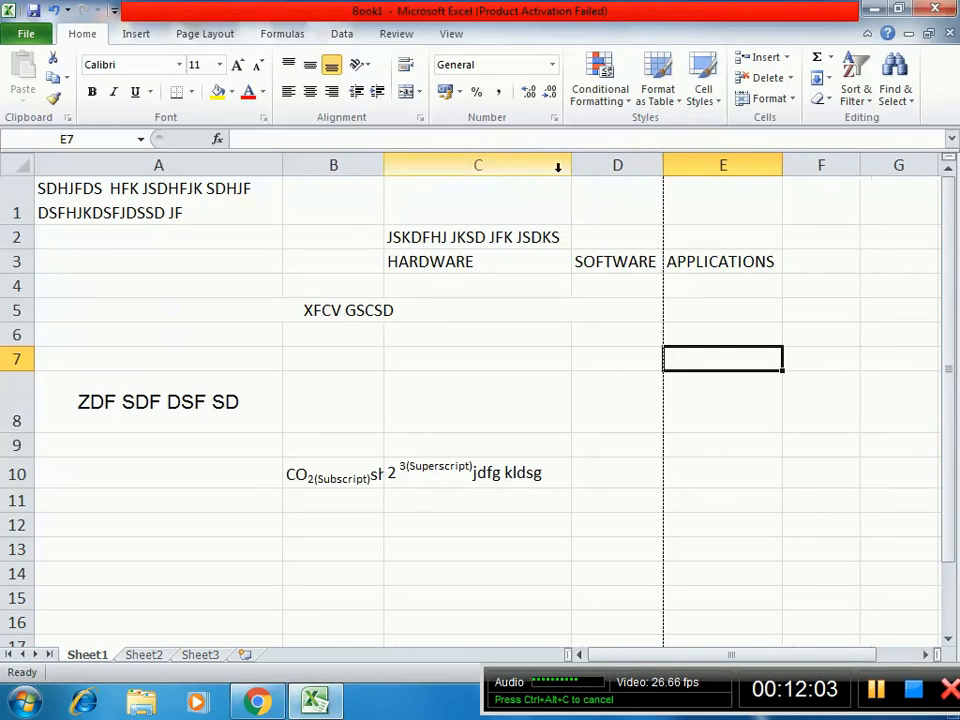
drag(572, 165, 560, 167)
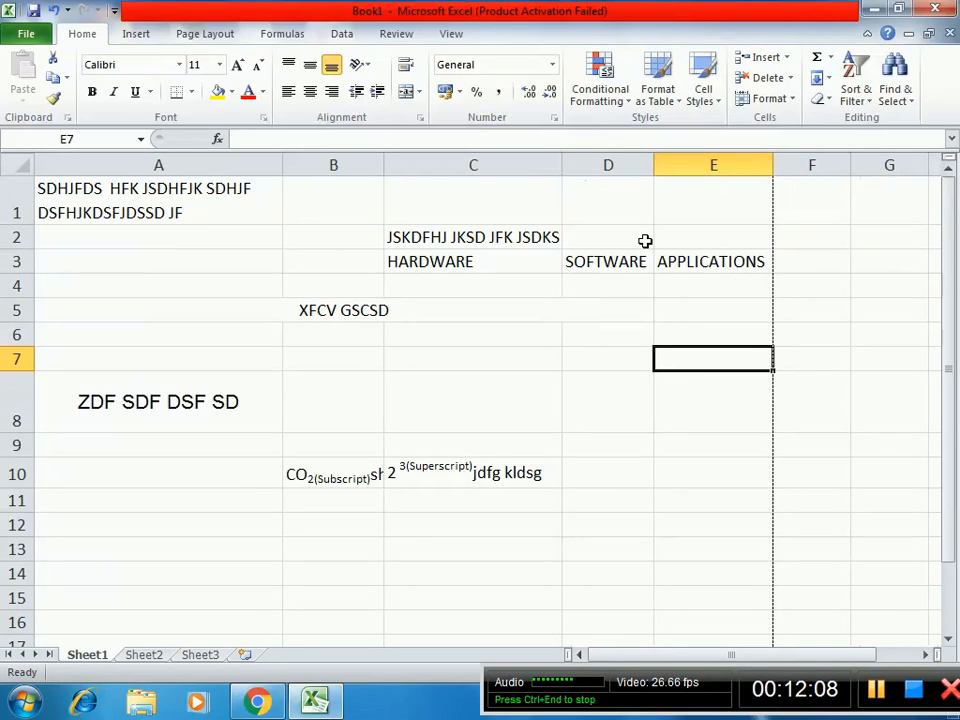
- Undo the last narrowing of column C, and enter dfbgdvd in F3 and sdf in G3
key(ctrl+z)
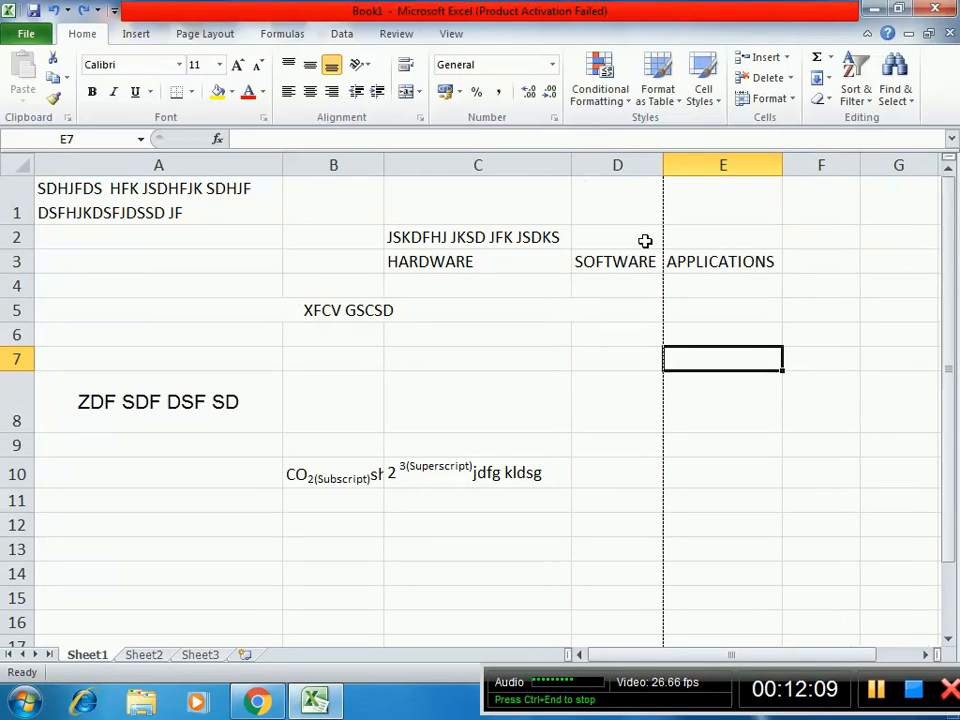
click(826, 262)
text(dfbgdvd)
click(896, 261)
text(s)
click(806, 335)
click(897, 262)
text(sdf)
click(788, 357)
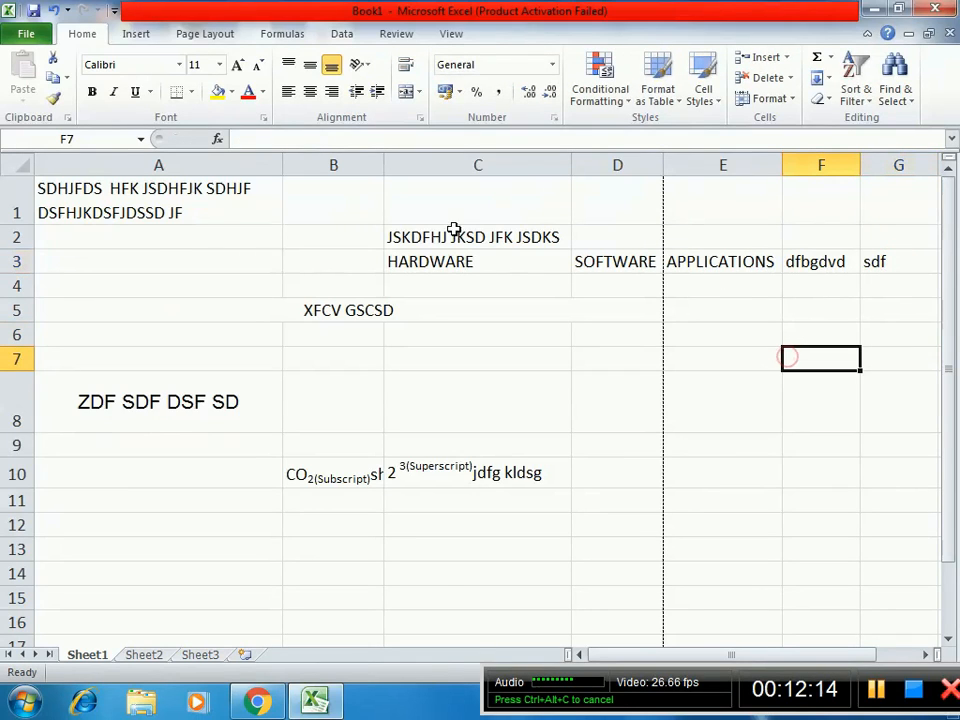
- Narrow columns A, B, C and E to just fit their entries and bring more columns onto the first printed page
drag(282, 165, 257, 170)
drag(358, 169, 341, 174)
drag(525, 169, 515, 176)
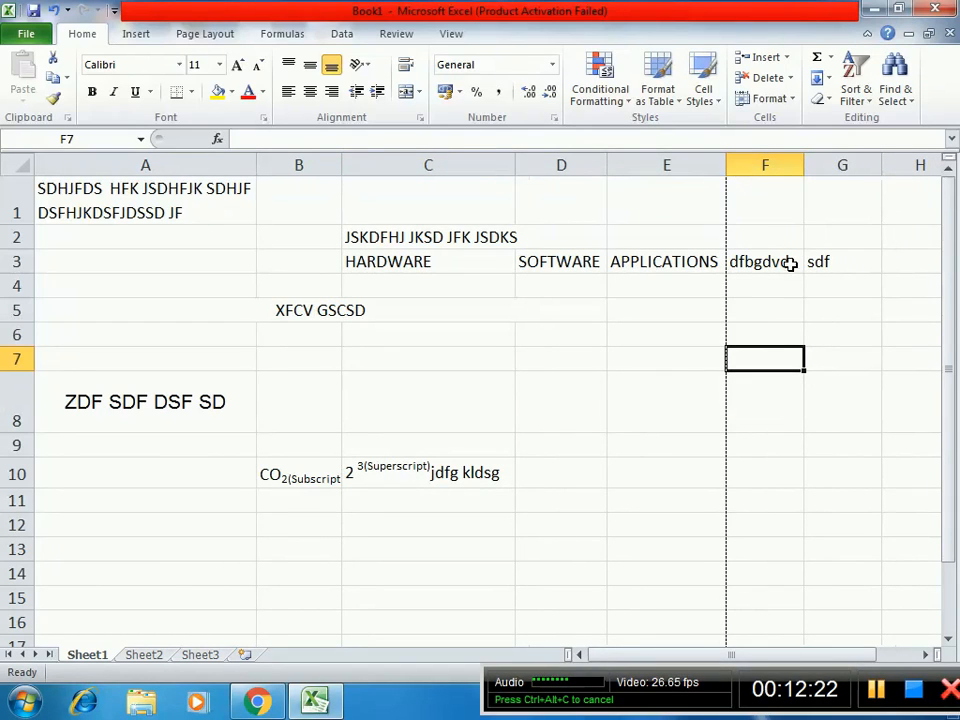
drag(725, 165, 717, 165)
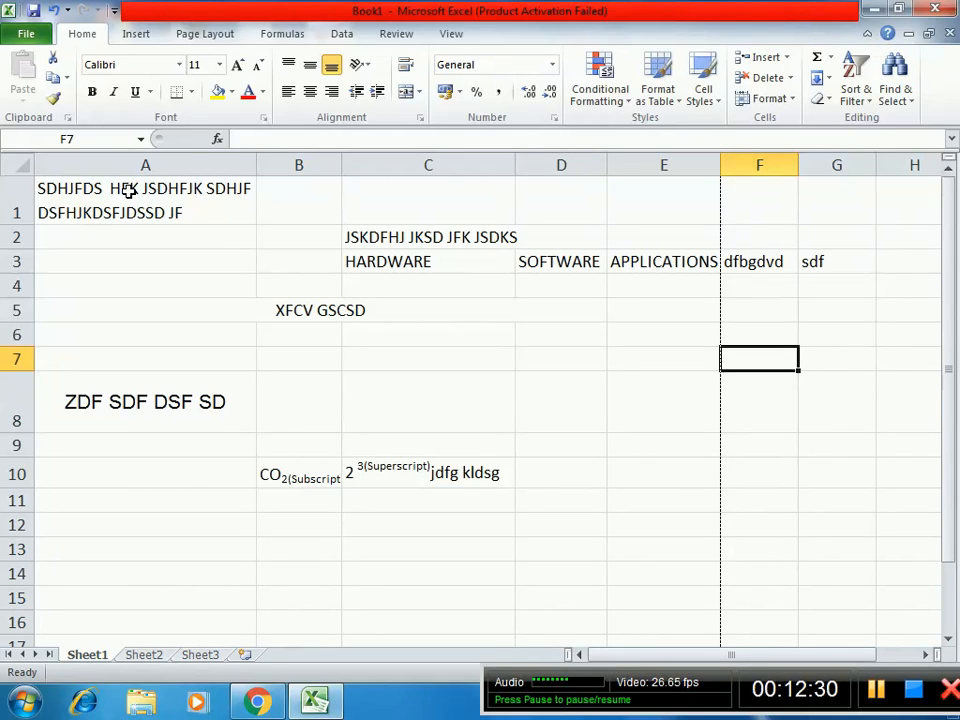
- Set the sheet's print scaling to 90% of normal size and check both pages in print preview
key(ctrl+p)
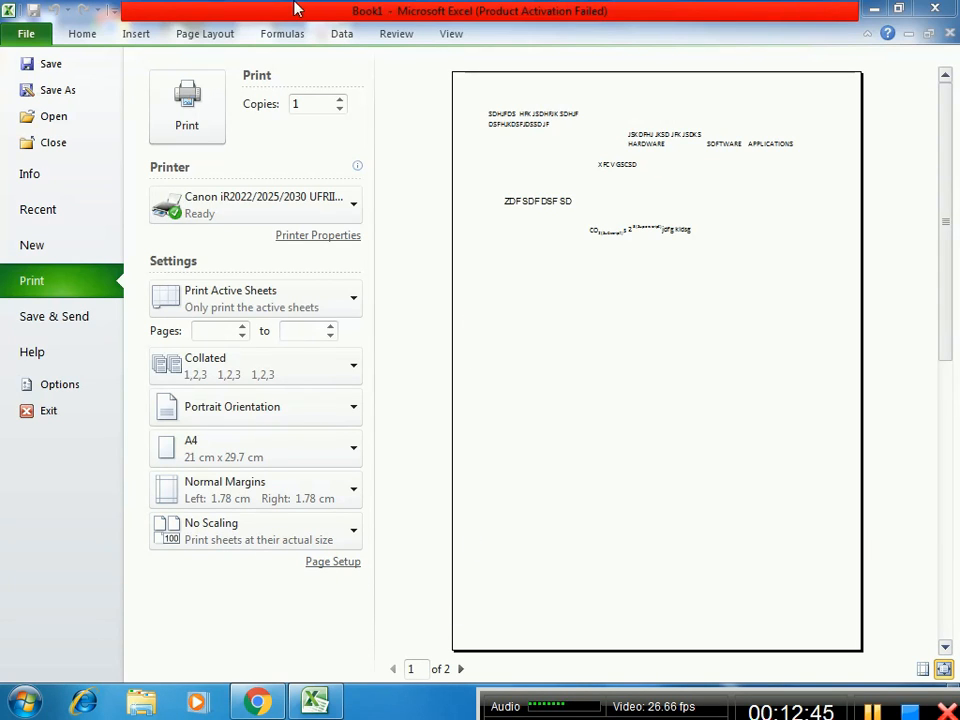
click(331, 568)
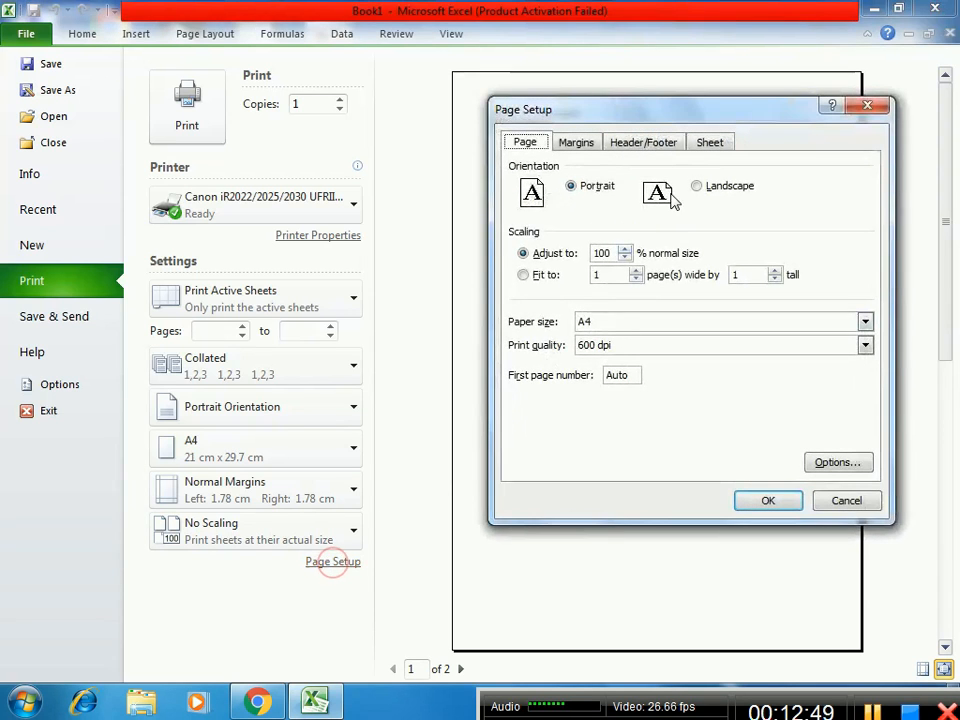
click(625, 258)
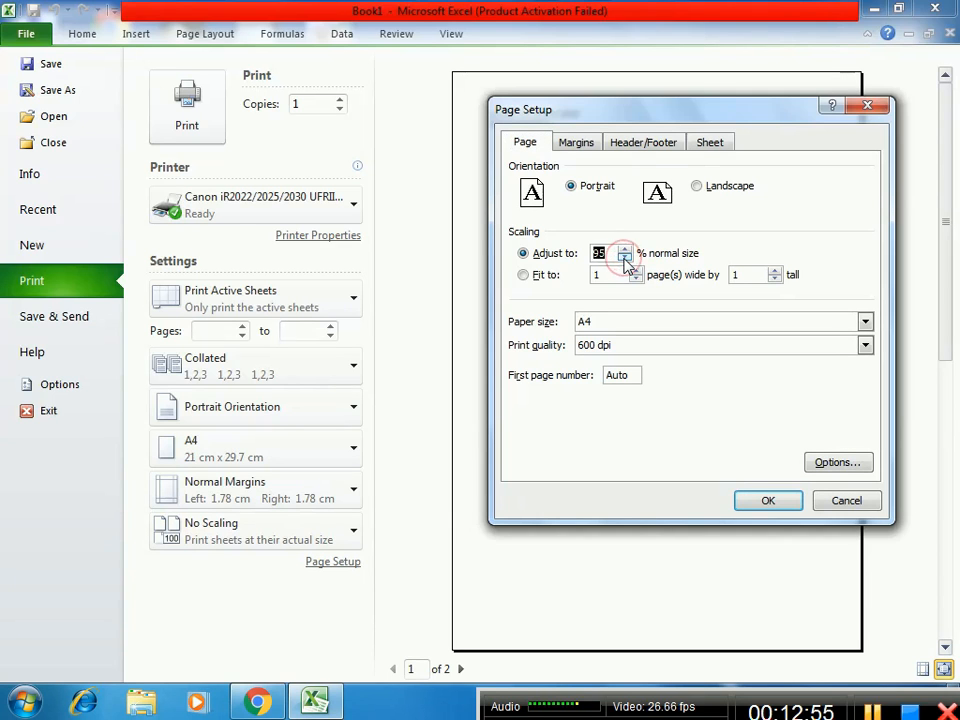
click(625, 258)
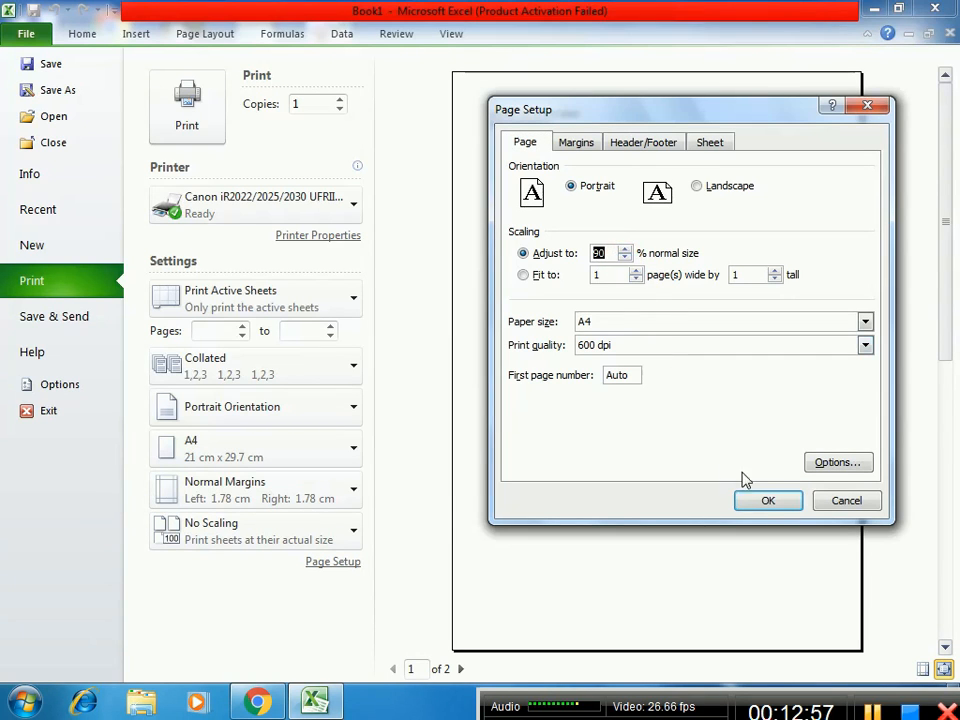
click(767, 501)
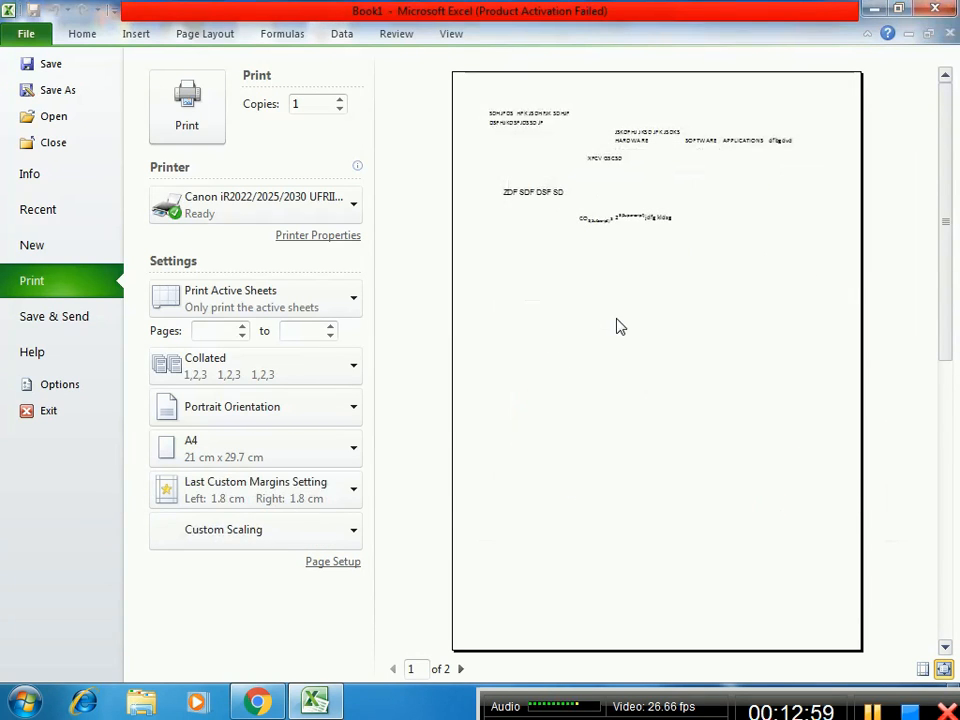
click(461, 669)
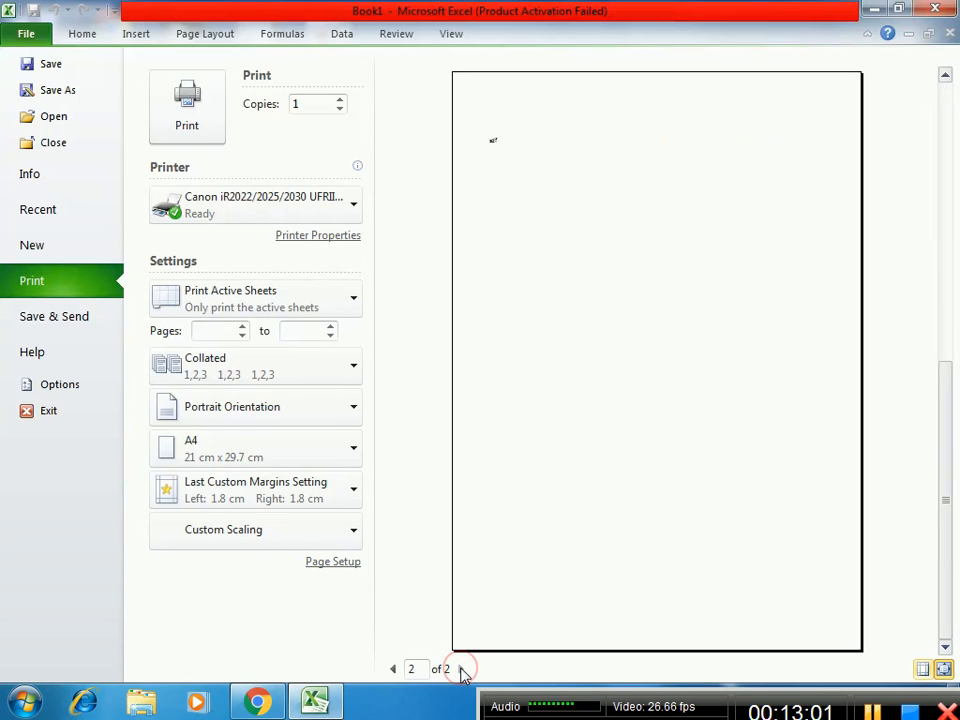
click(393, 669)
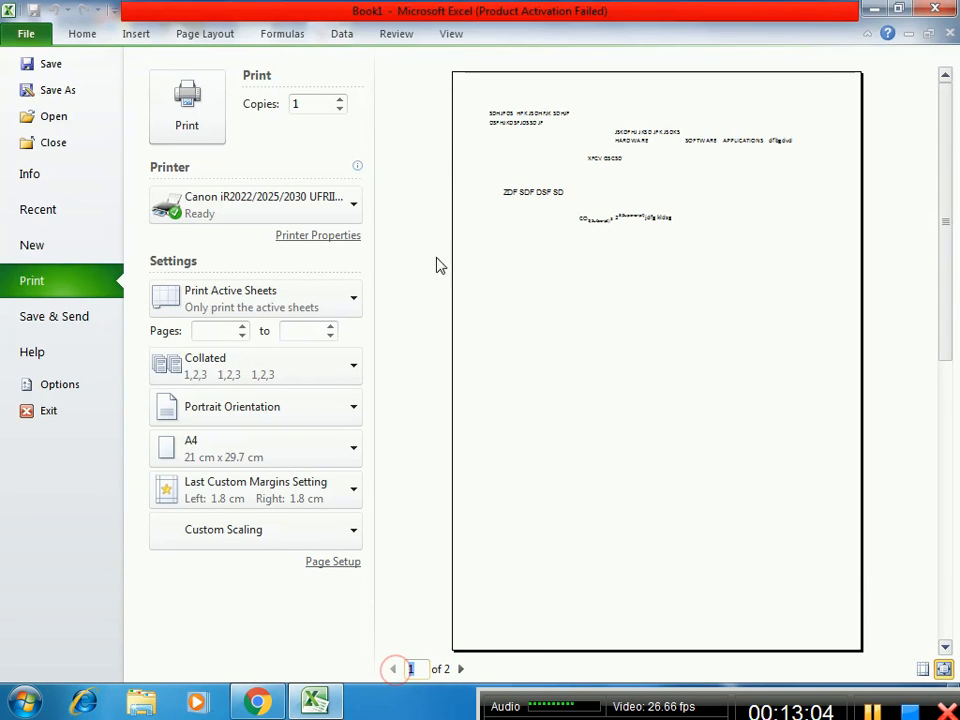
- Reduce the print scaling to 85% of normal size and print the sheet
click(335, 563)
click(625, 257)
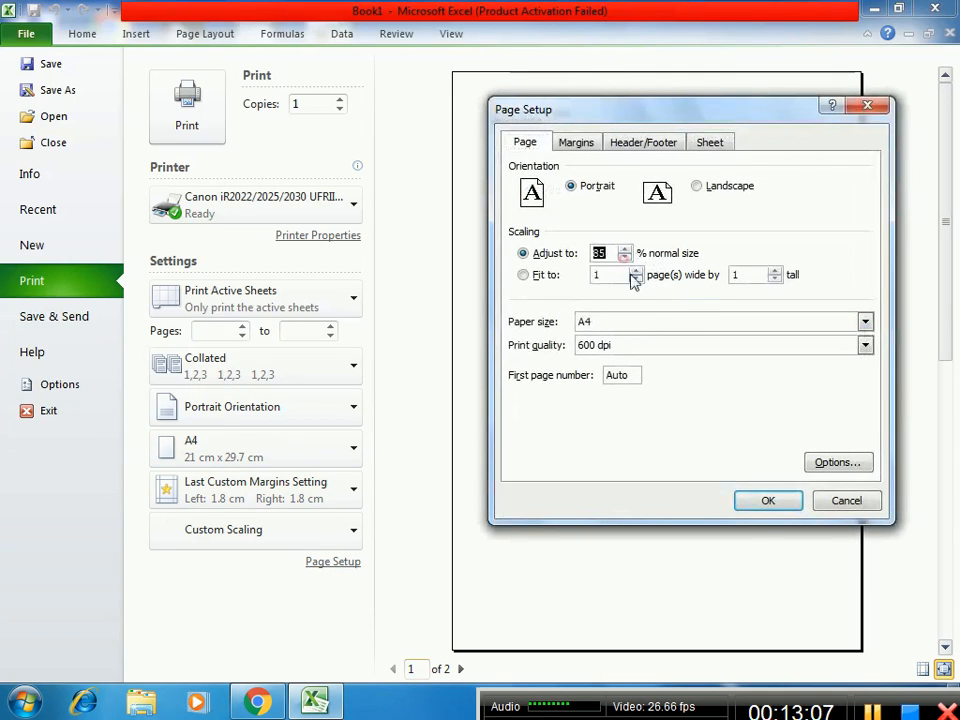
click(767, 500)
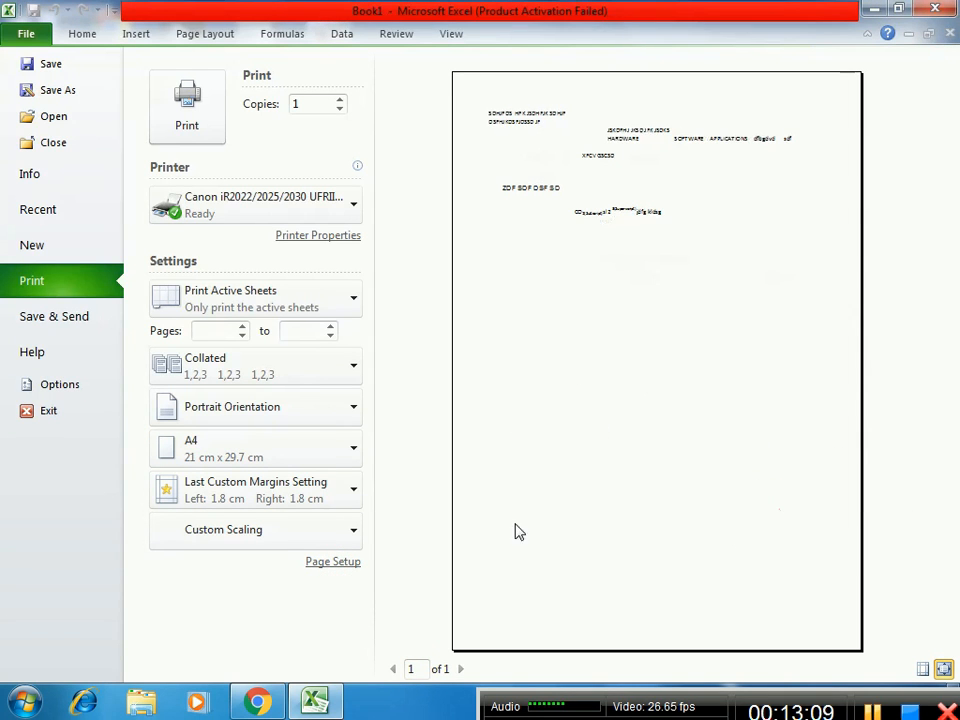
click(206, 121)
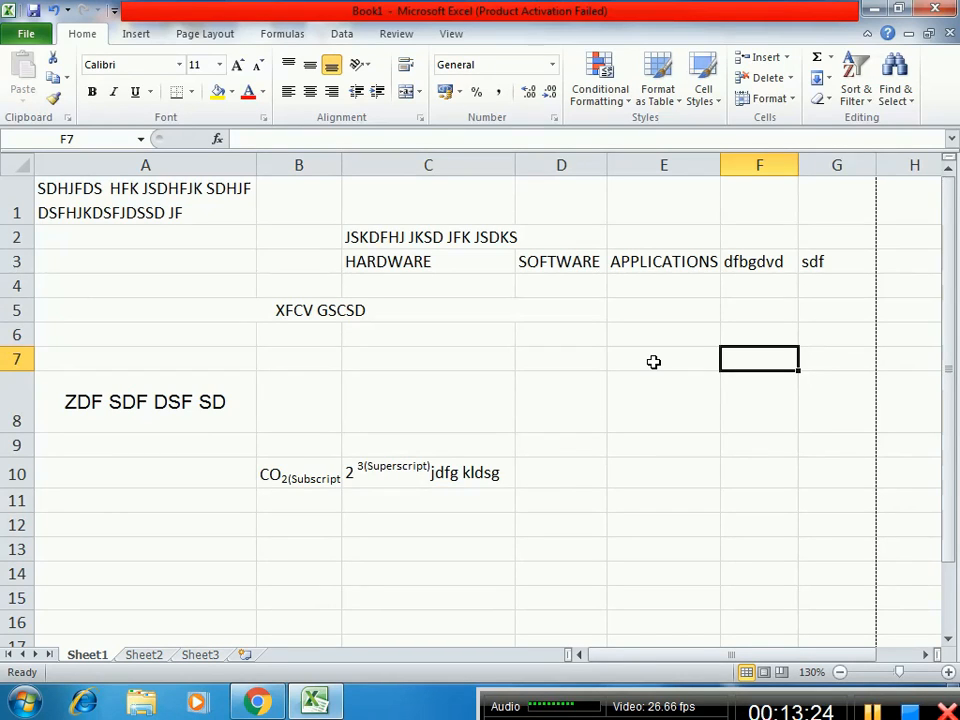
- In print preview, reduce the left and right margins to 0.51 cm and extend the top and bottom margins to the header and footer lines
key(ctrl+p)
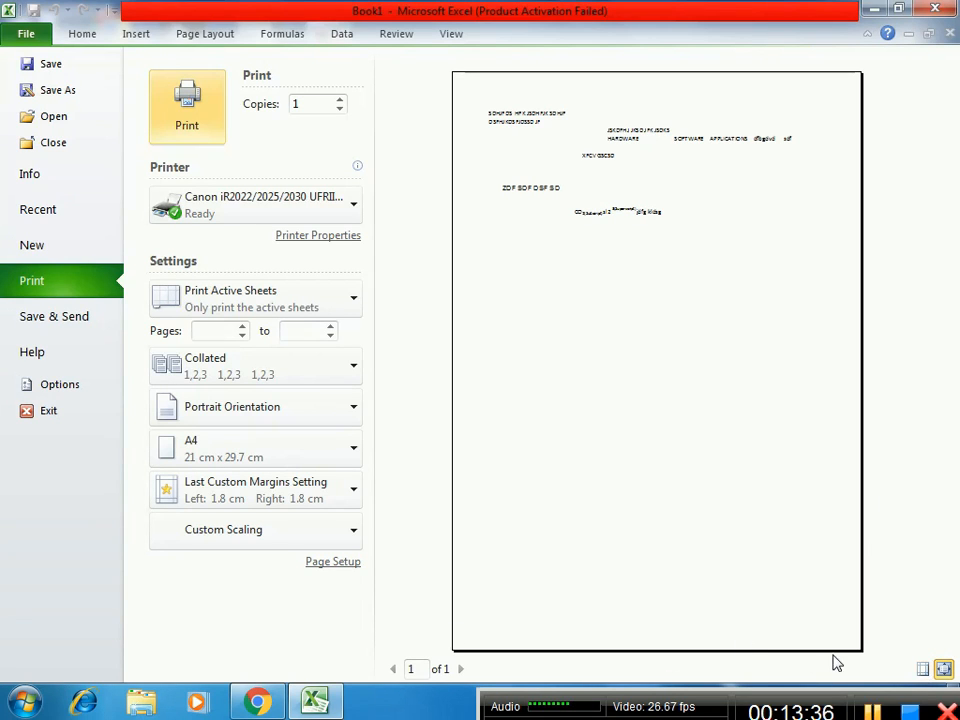
click(922, 672)
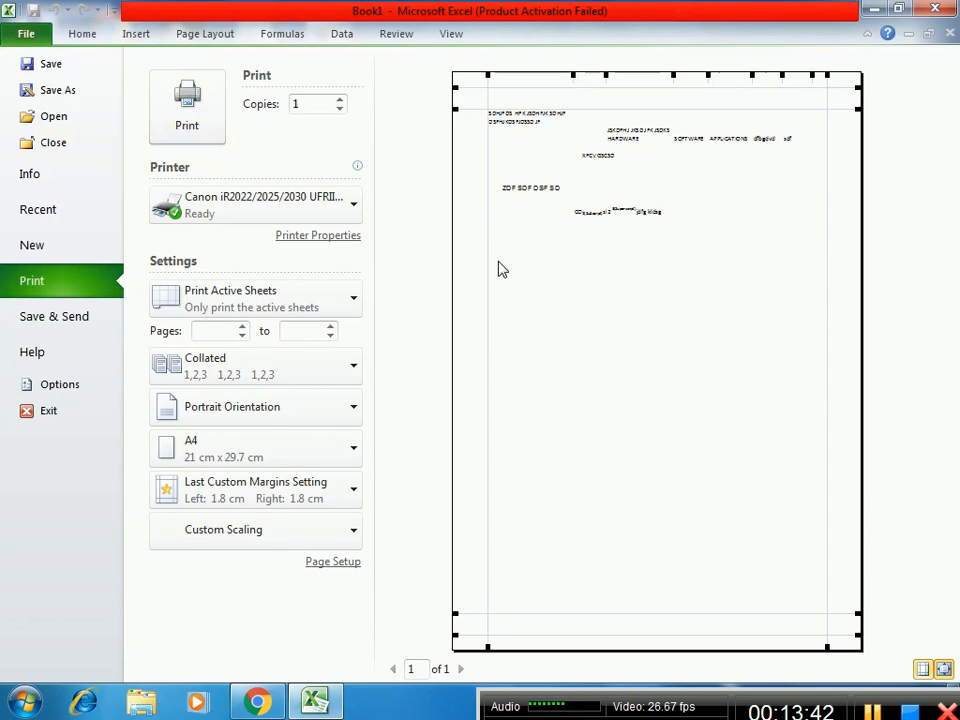
drag(487, 267, 462, 267)
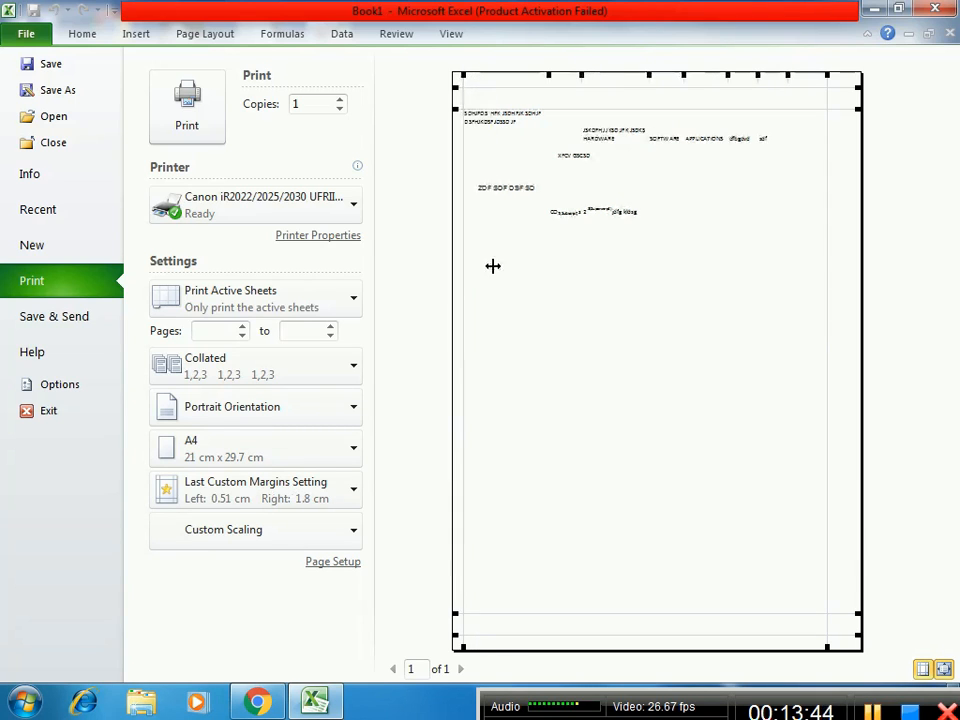
drag(827, 240, 858, 229)
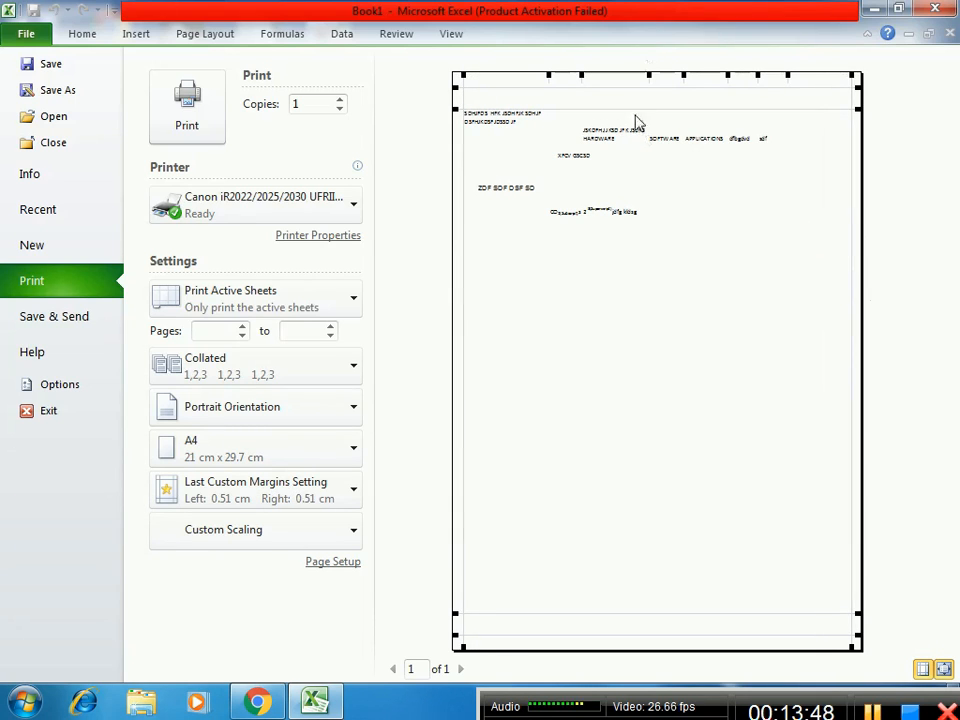
drag(633, 110, 636, 90)
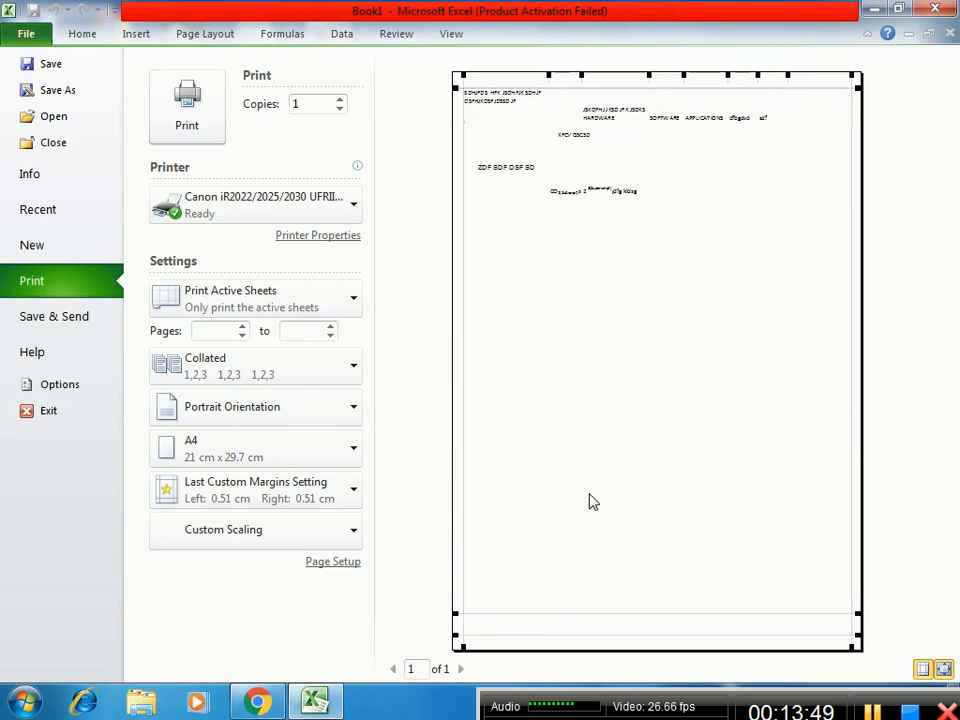
drag(537, 614, 536, 634)
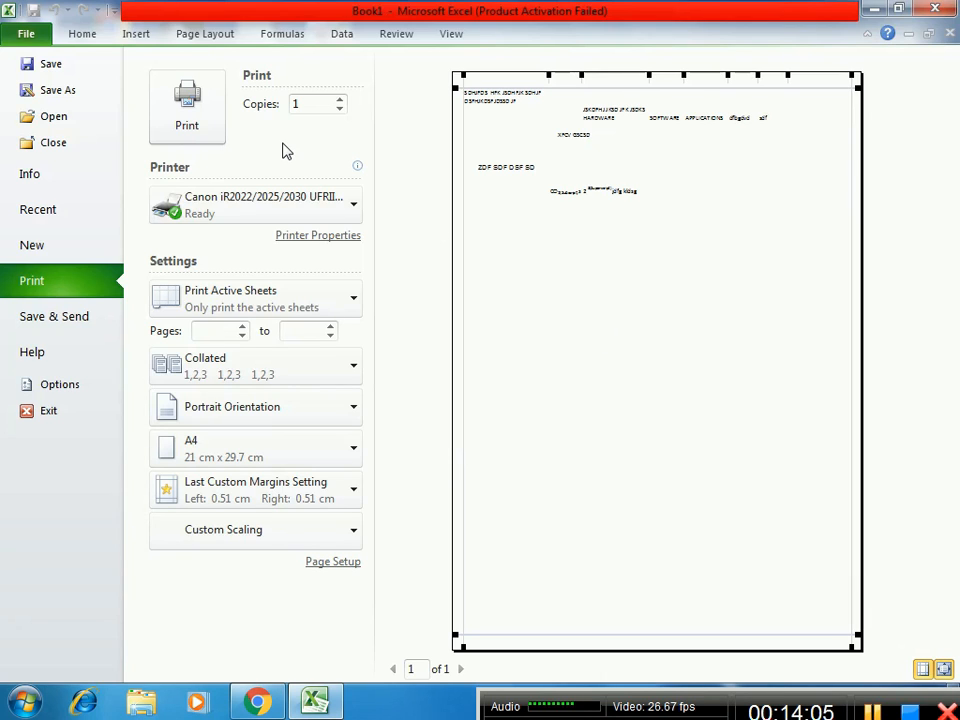
key(Escape)
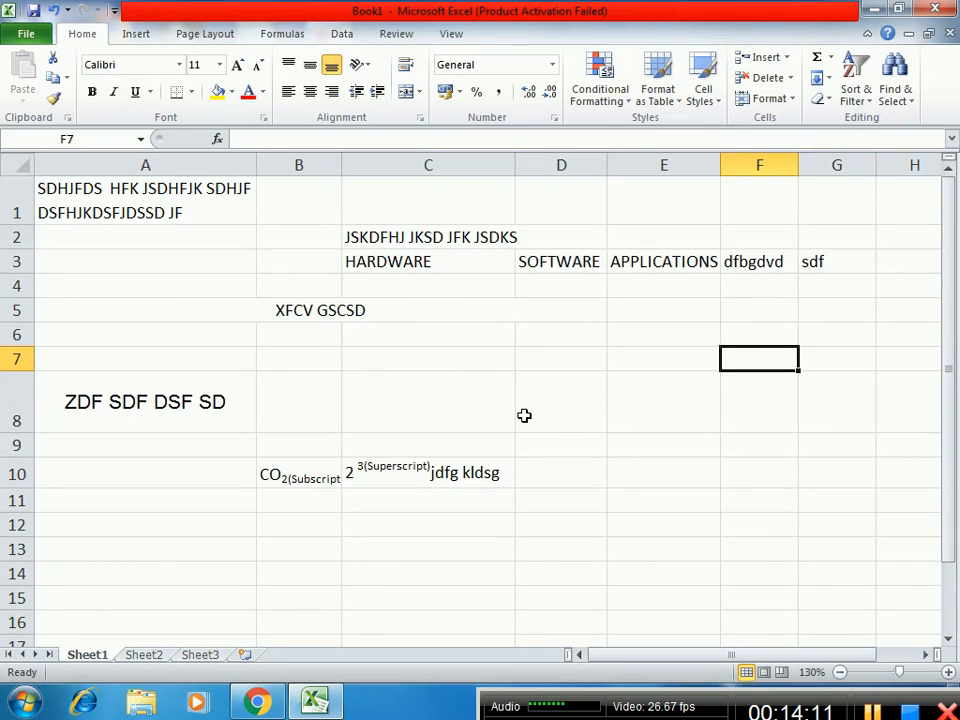
key(ctrl+1)
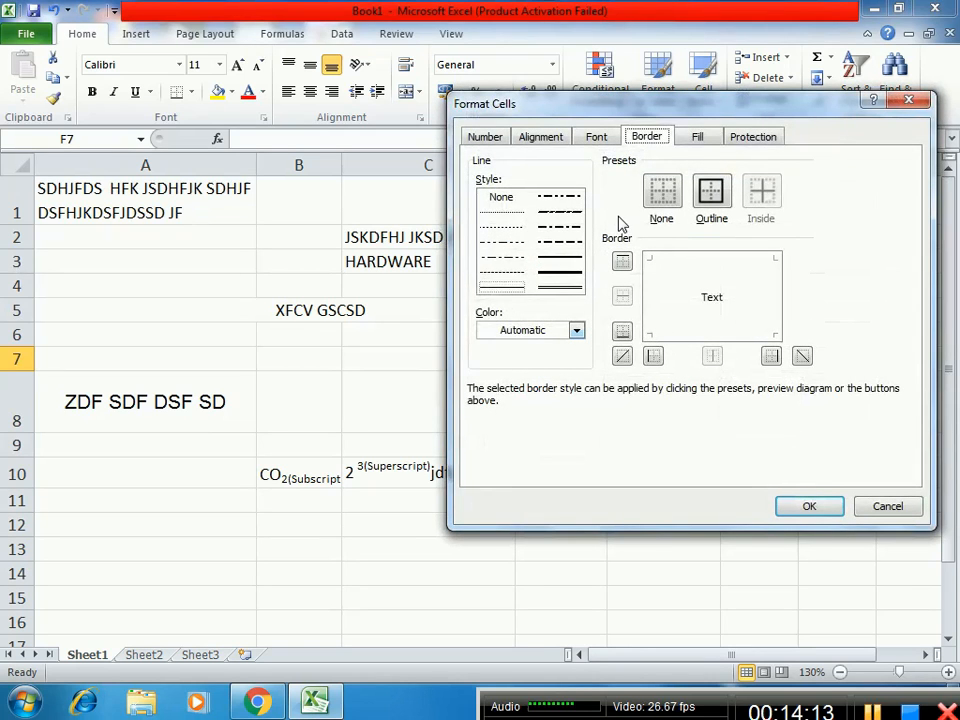
click(694, 138)
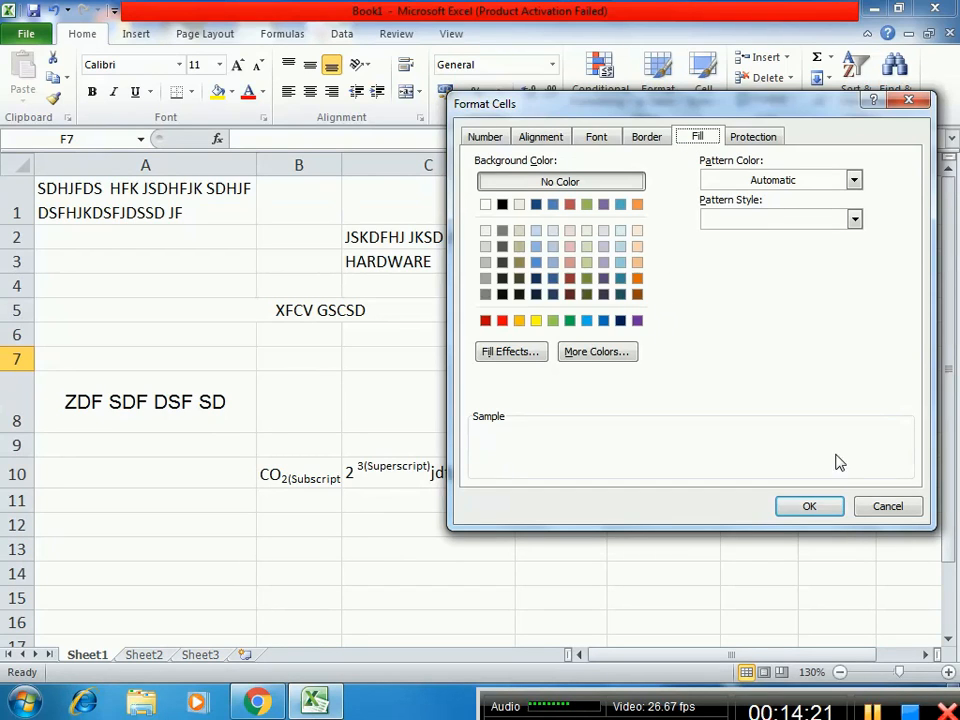
click(892, 509)
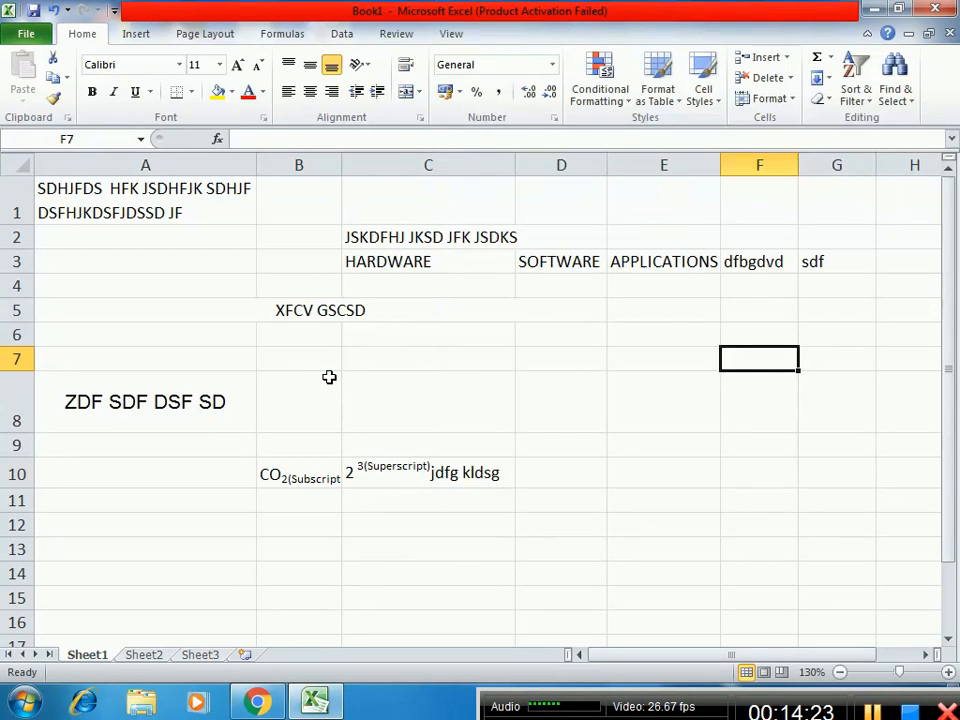
- Fill cell A1 with the standard dark red background color
click(112, 207)
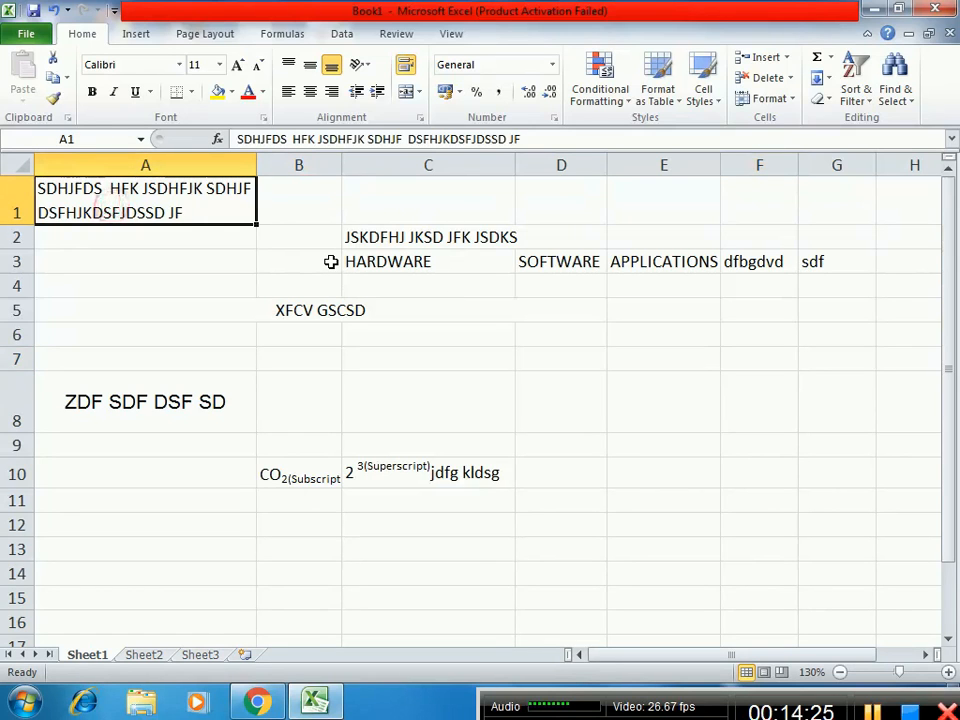
key(ctrl+1)
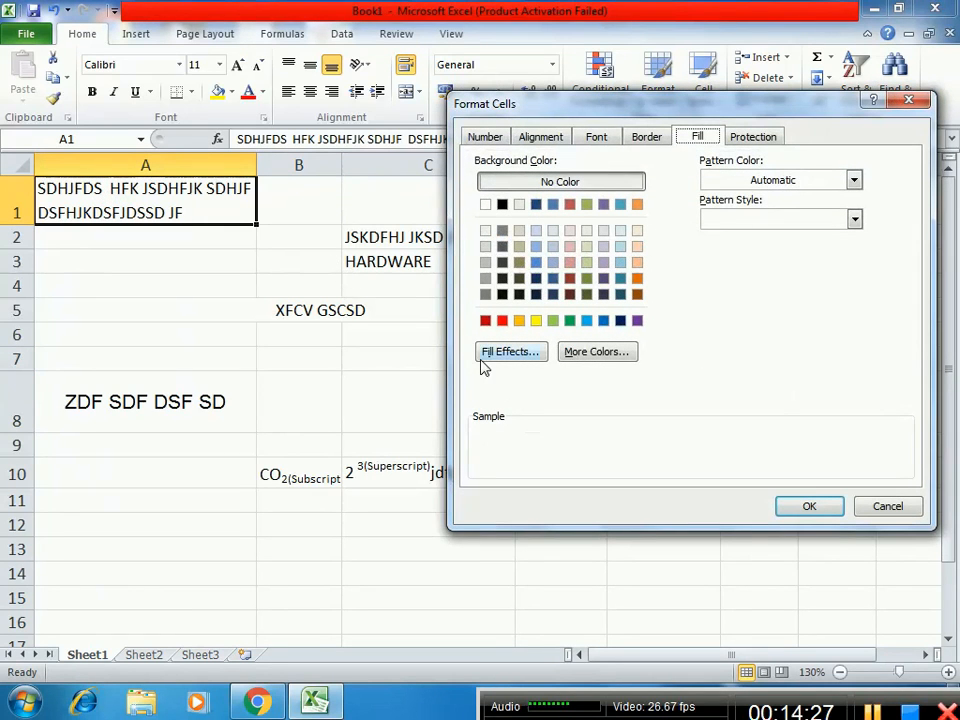
click(486, 320)
click(809, 506)
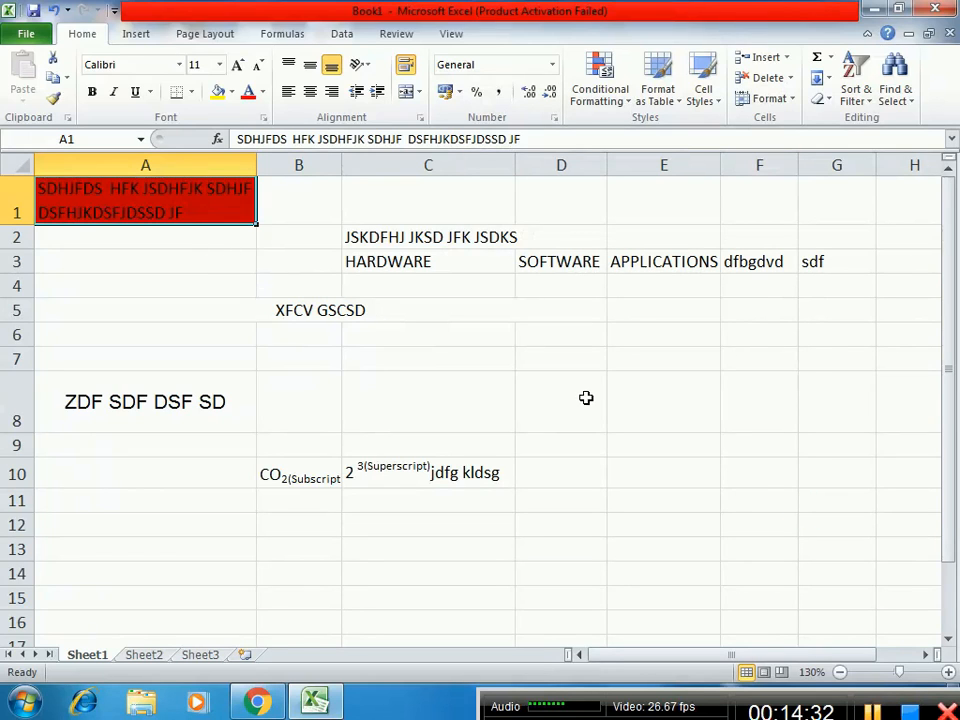
click(585, 356)
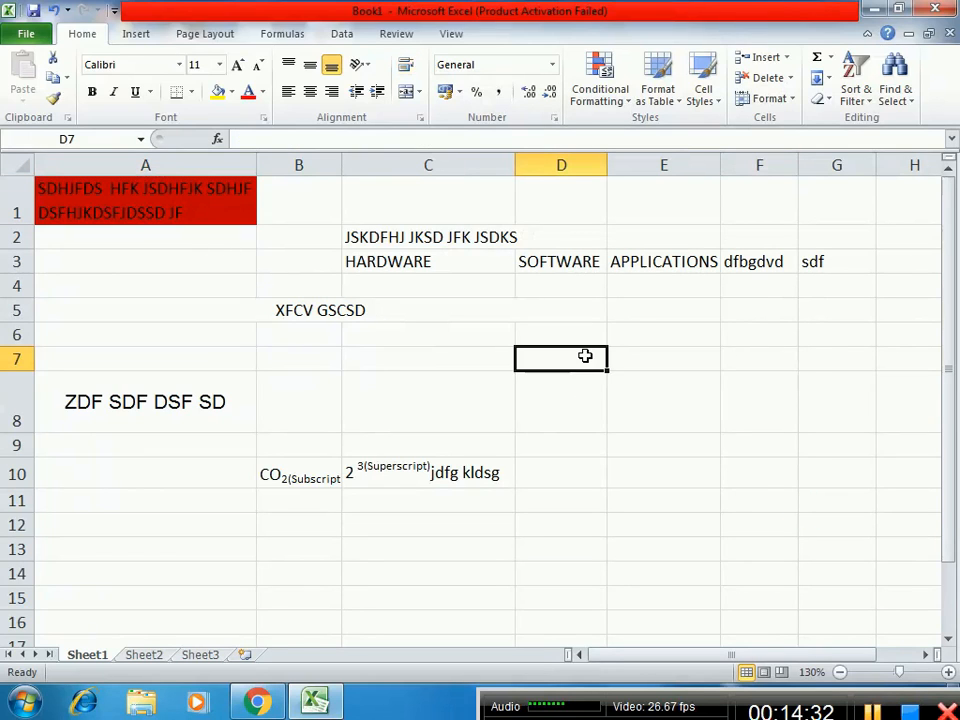
- Give cell A8 a yellow fill and red font color
click(200, 400)
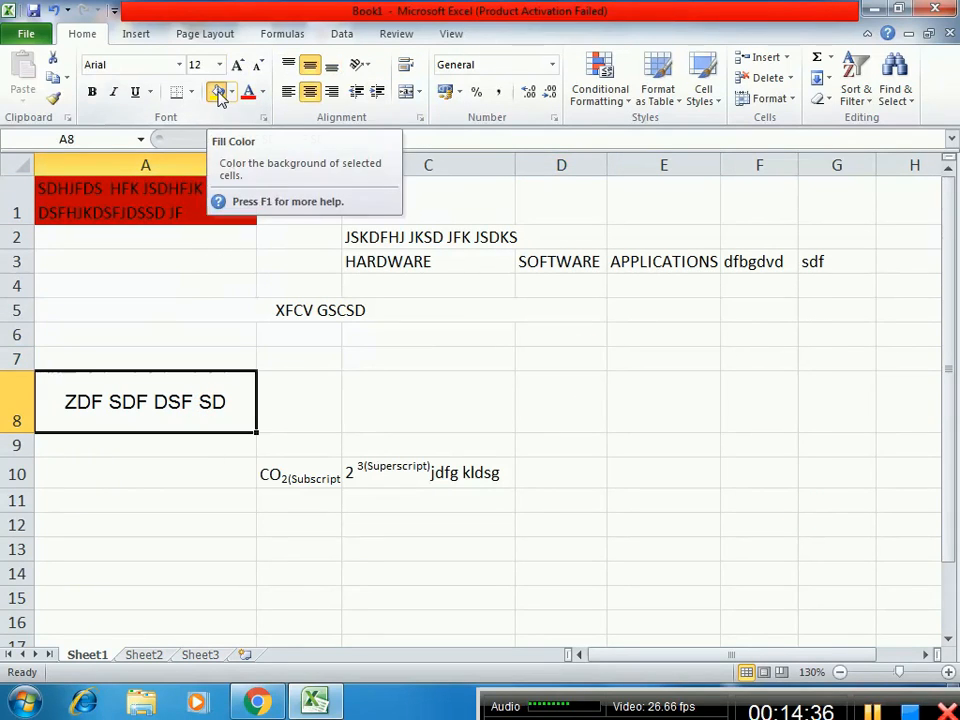
click(218, 92)
click(255, 93)
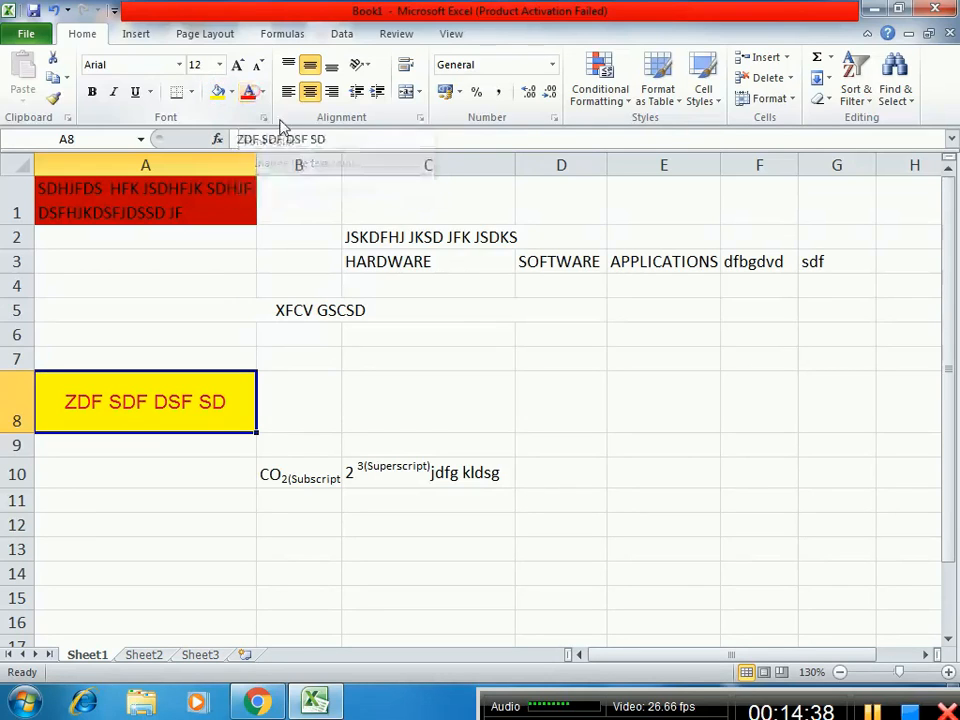
click(437, 350)
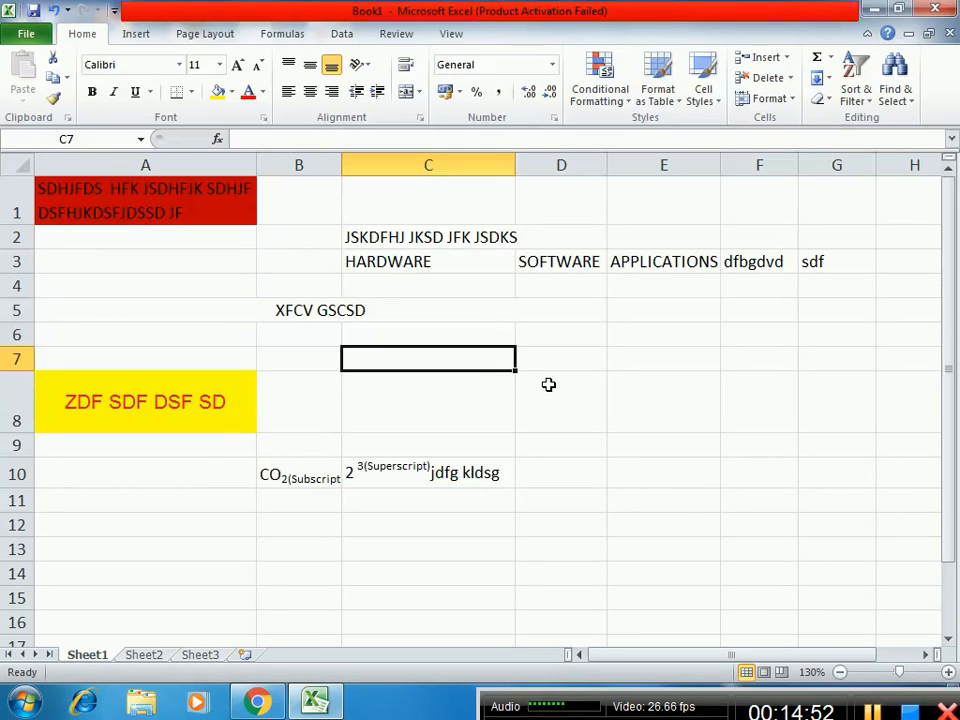
- Review the alignment, font, border, fill and number format options for cell C7 without applying any change
key(ctrl+1)
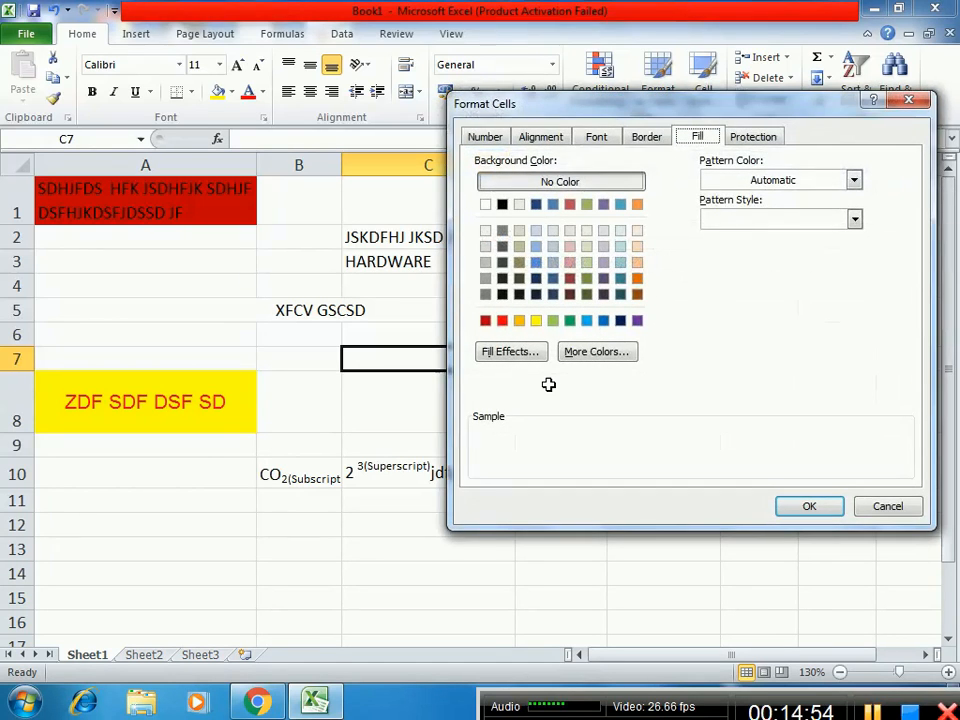
click(558, 140)
click(596, 137)
click(646, 138)
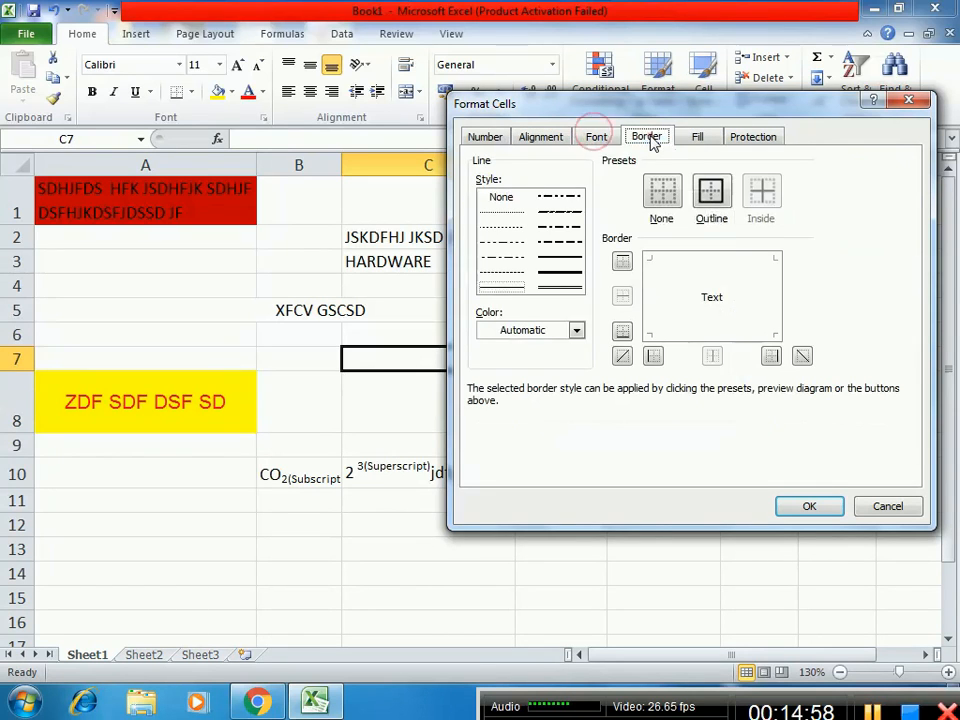
click(698, 138)
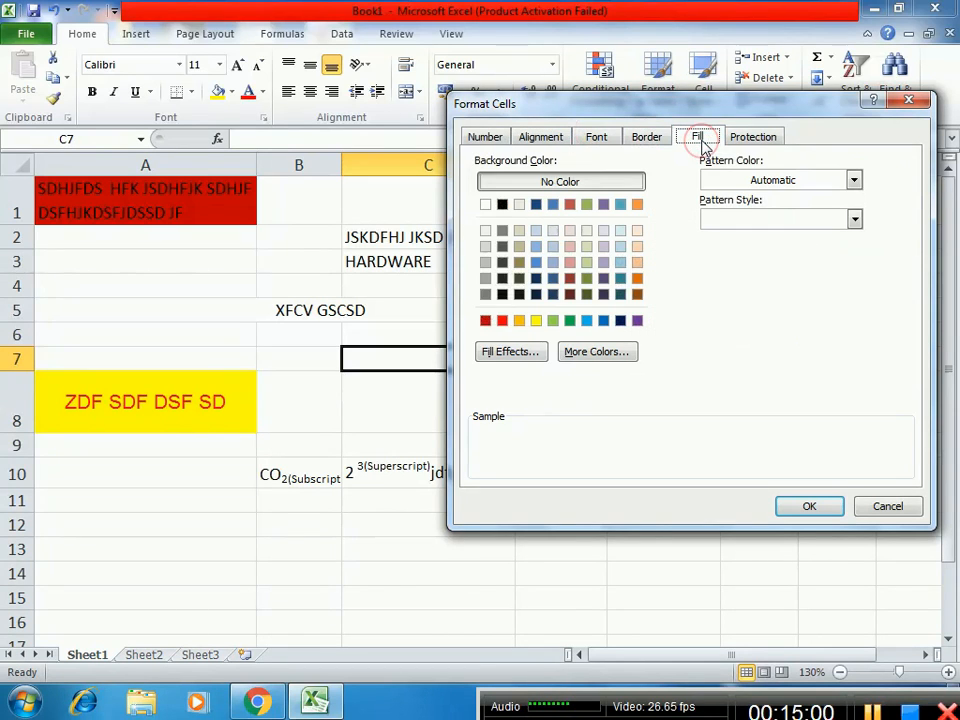
click(486, 139)
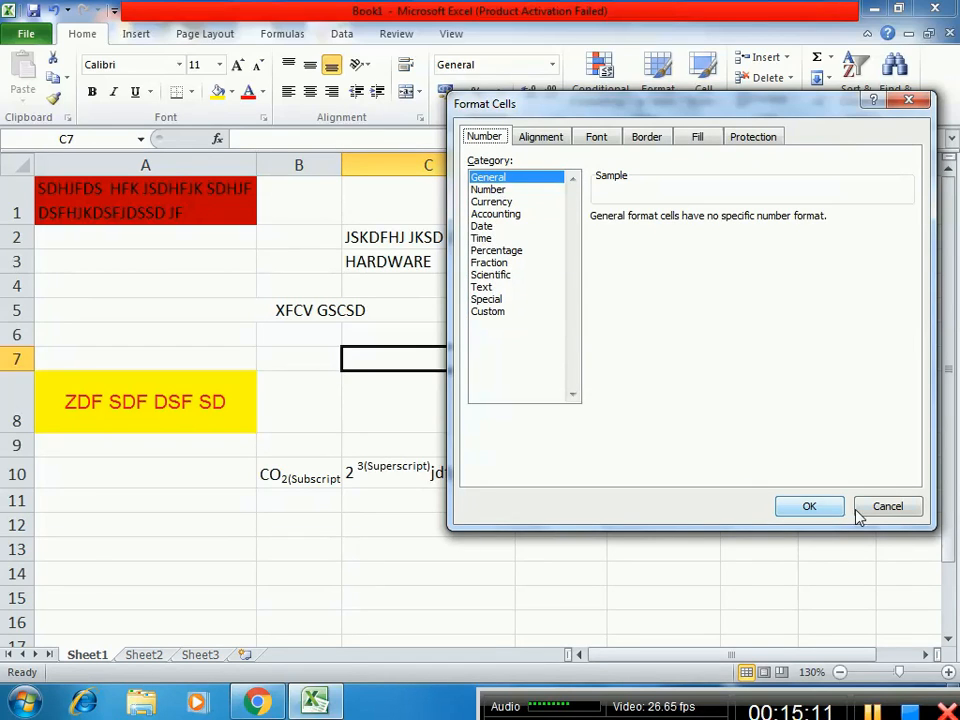
click(888, 508)
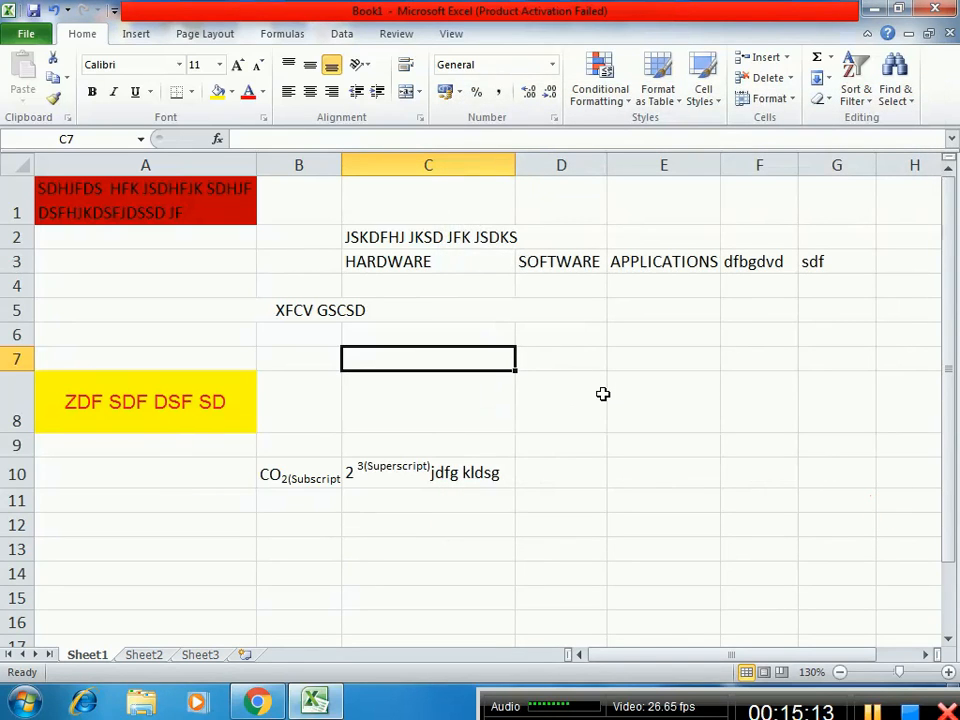
- Try entering 001 in cell B13 and 002 in cell B14 with the General number format
scroll(401, 523, down, 3)
scroll(289, 431, up, 2)
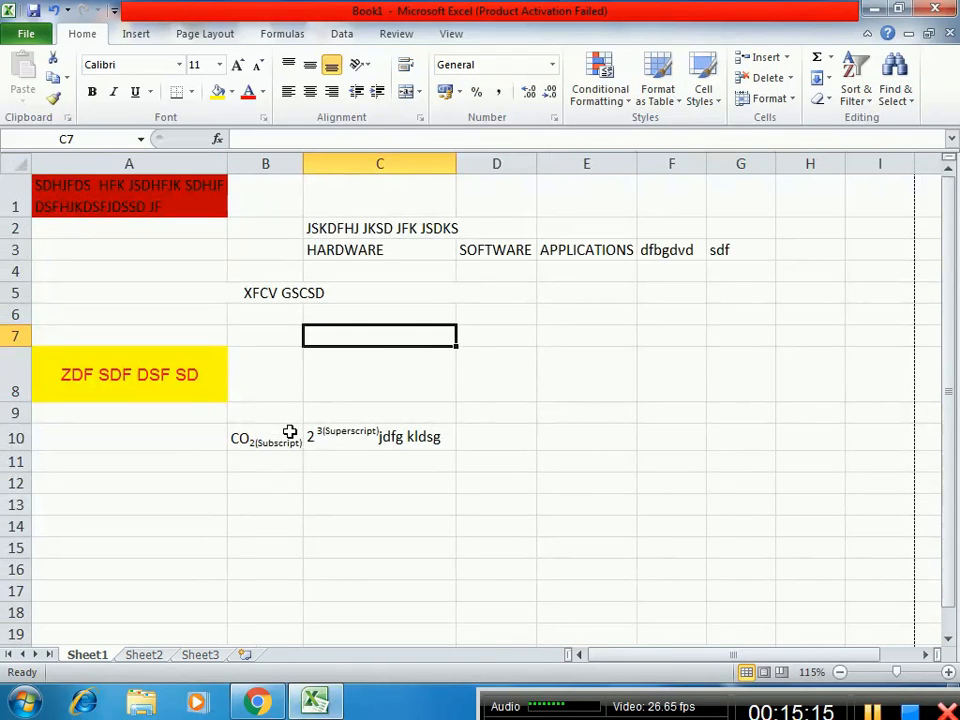
click(948, 636)
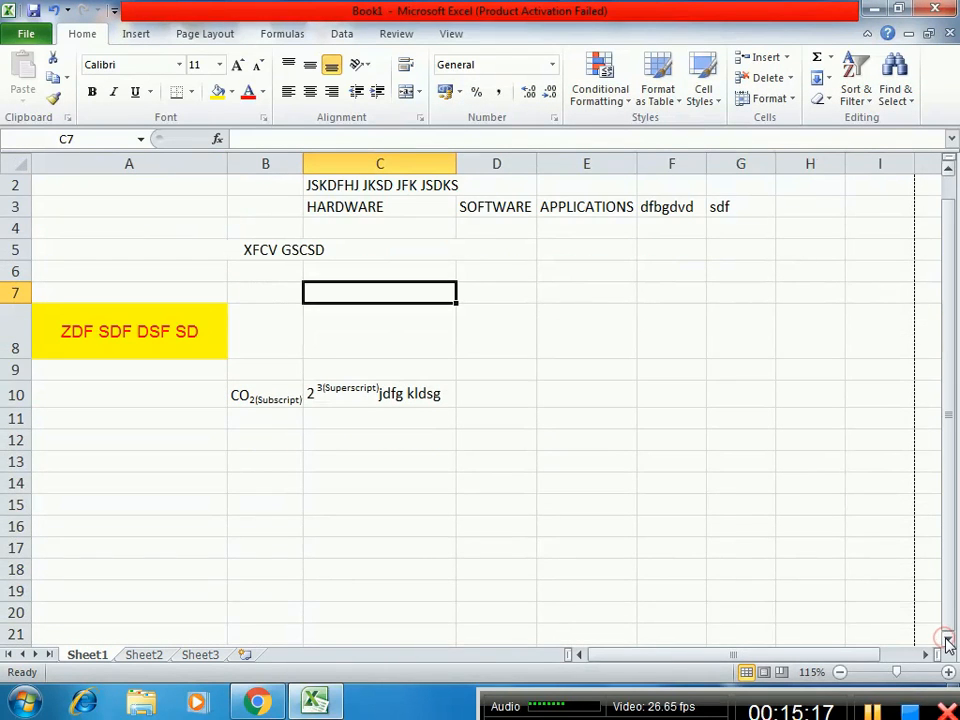
click(948, 636)
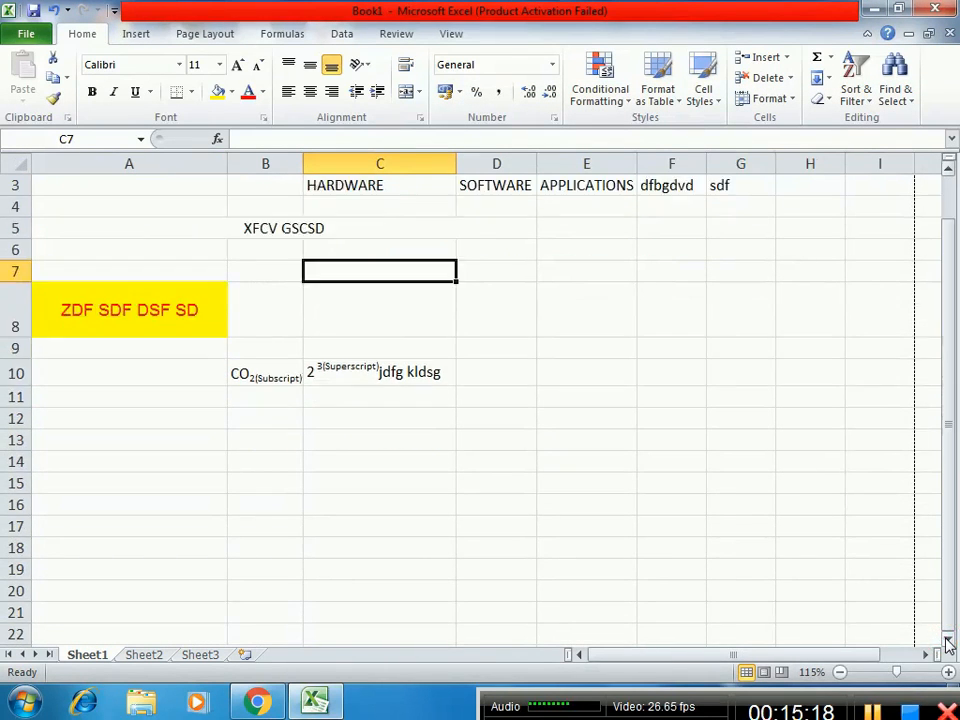
click(271, 445)
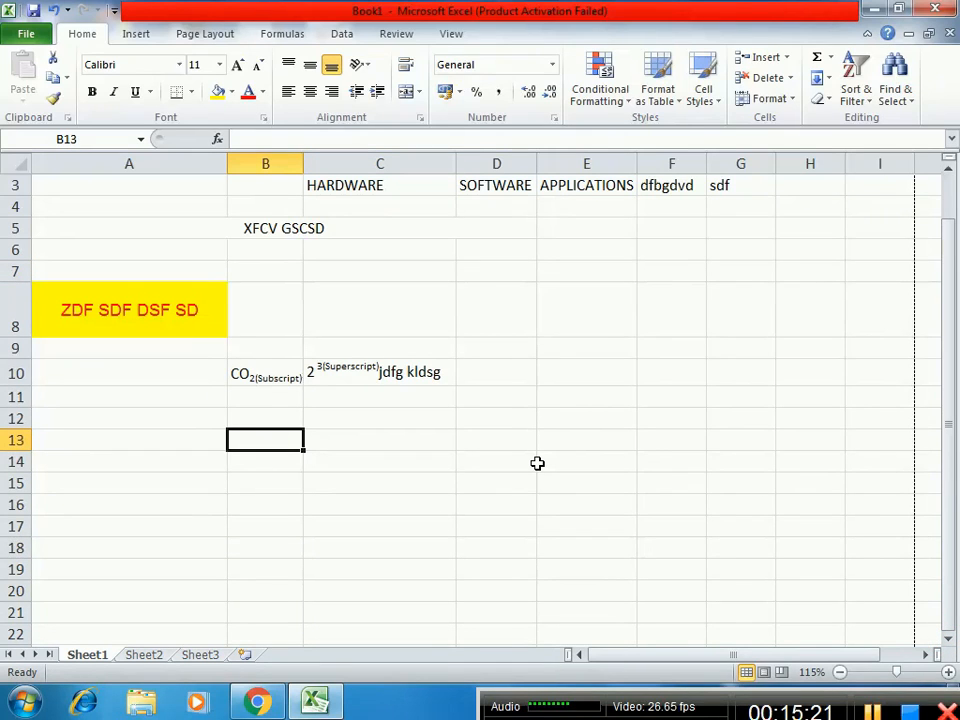
text(01)
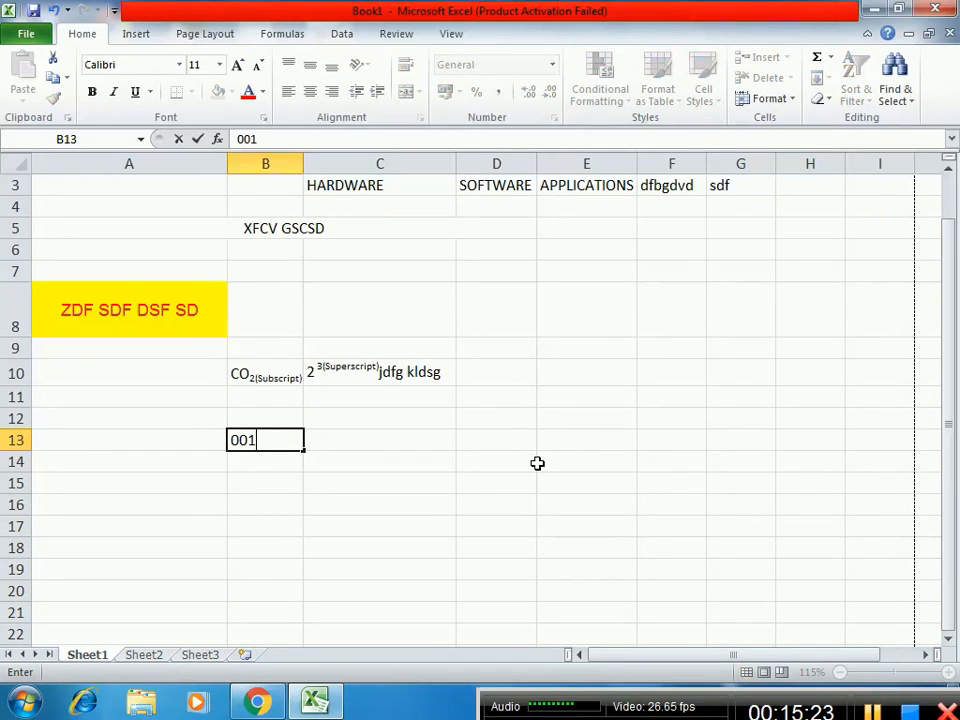
key(Return)
key(Up)
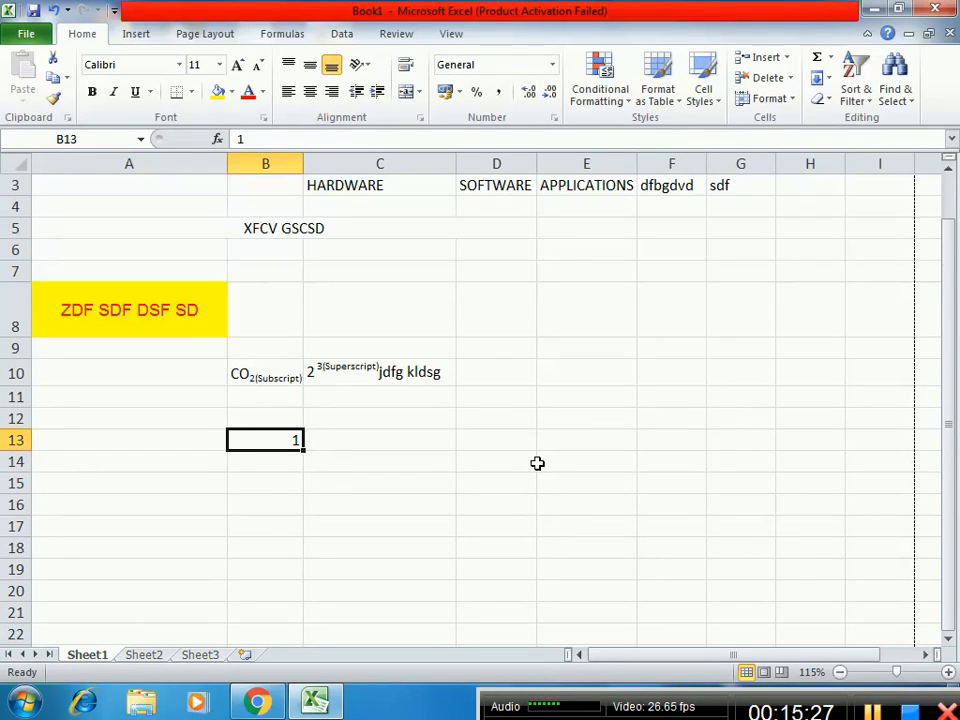
key(Down)
text(00)
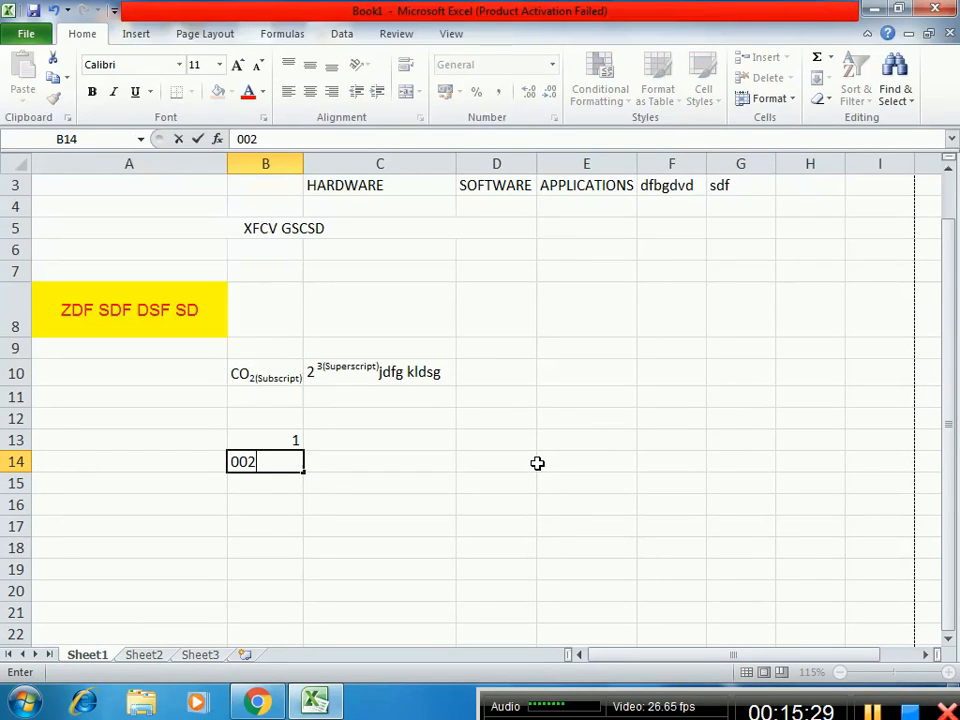
key(Return)
- Format cells B13:B14 with the Text number category
key(Up)
key(Up)
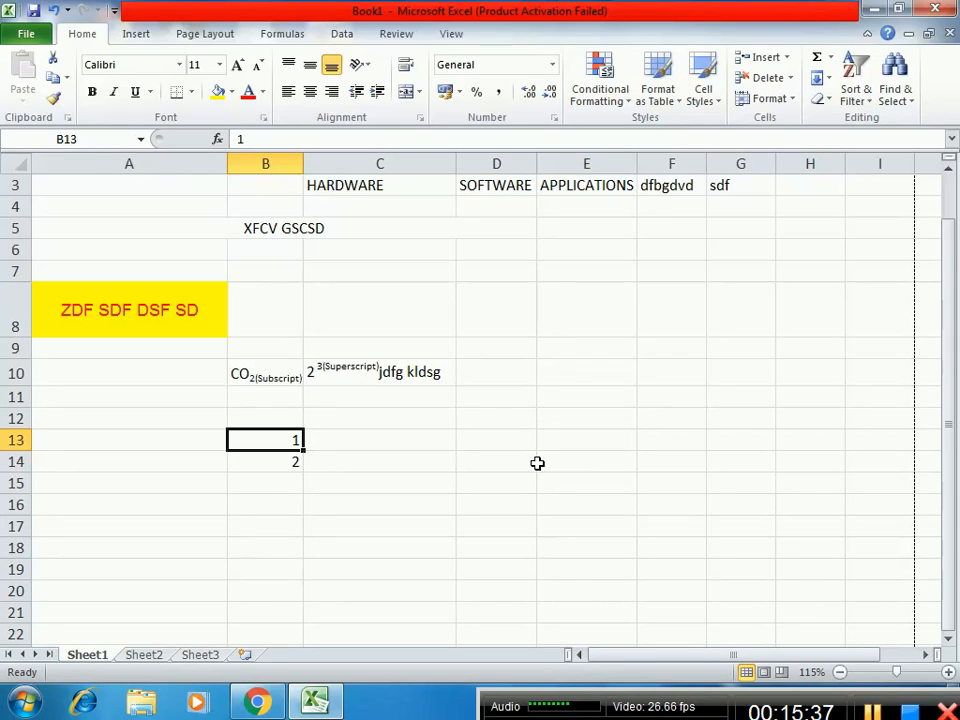
key(shift+Down)
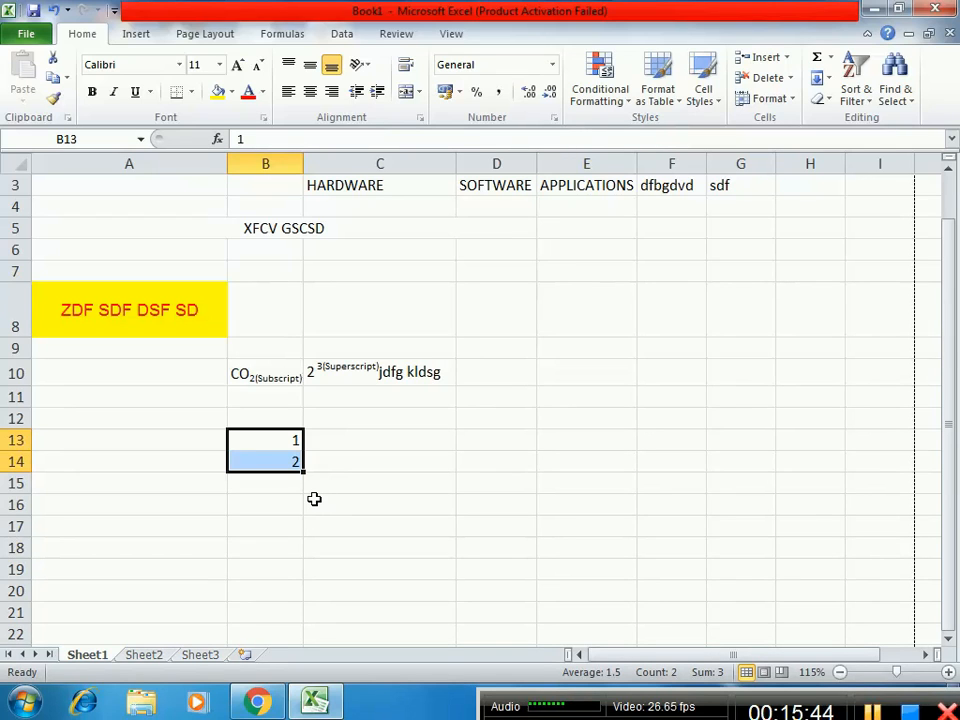
key(ctrl+1)
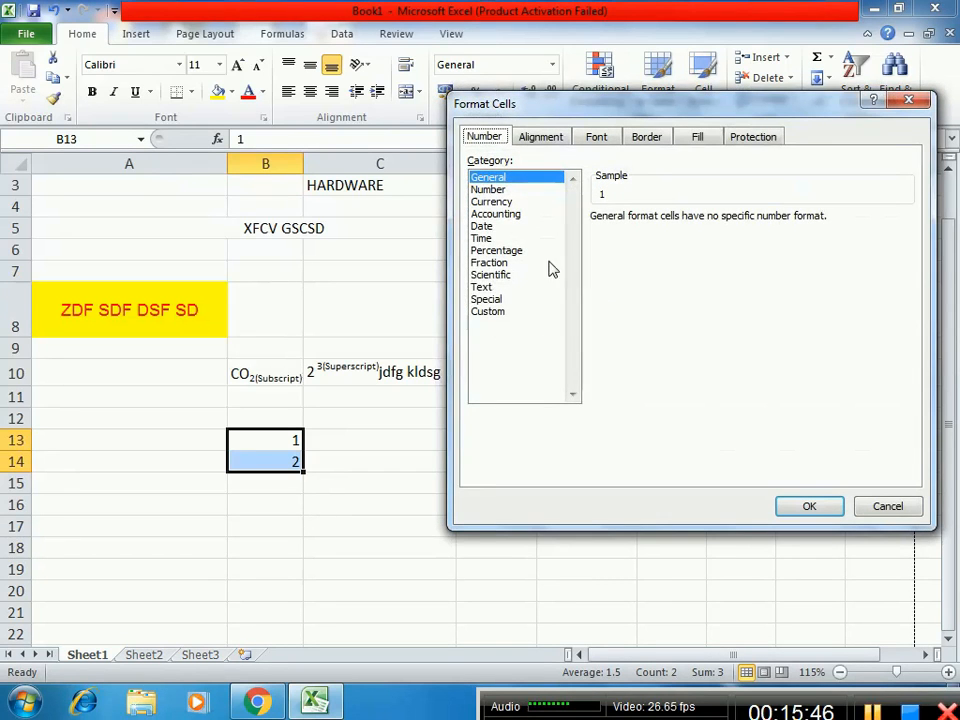
click(534, 287)
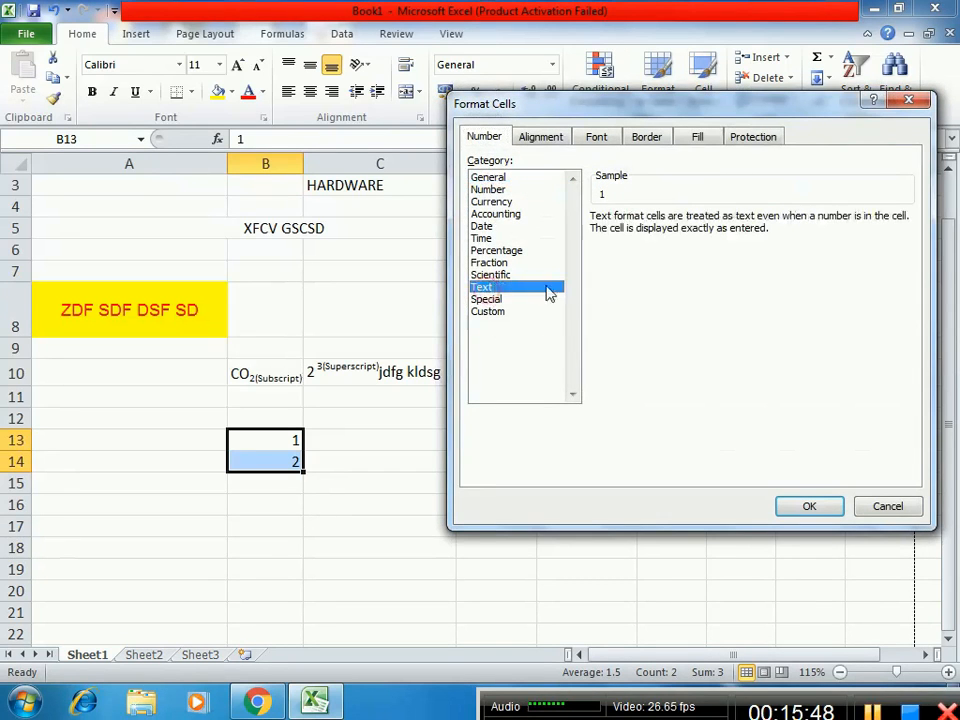
click(810, 506)
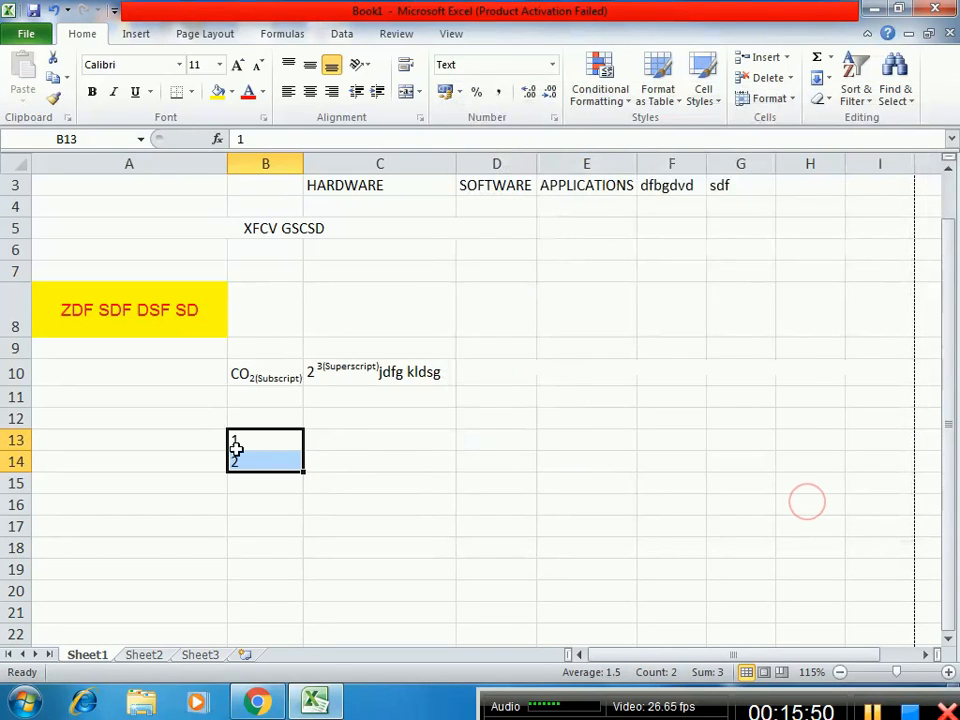
- Enter 001 in cell B13 and 002 in cell B14 as text entries
click(258, 442)
text(001)
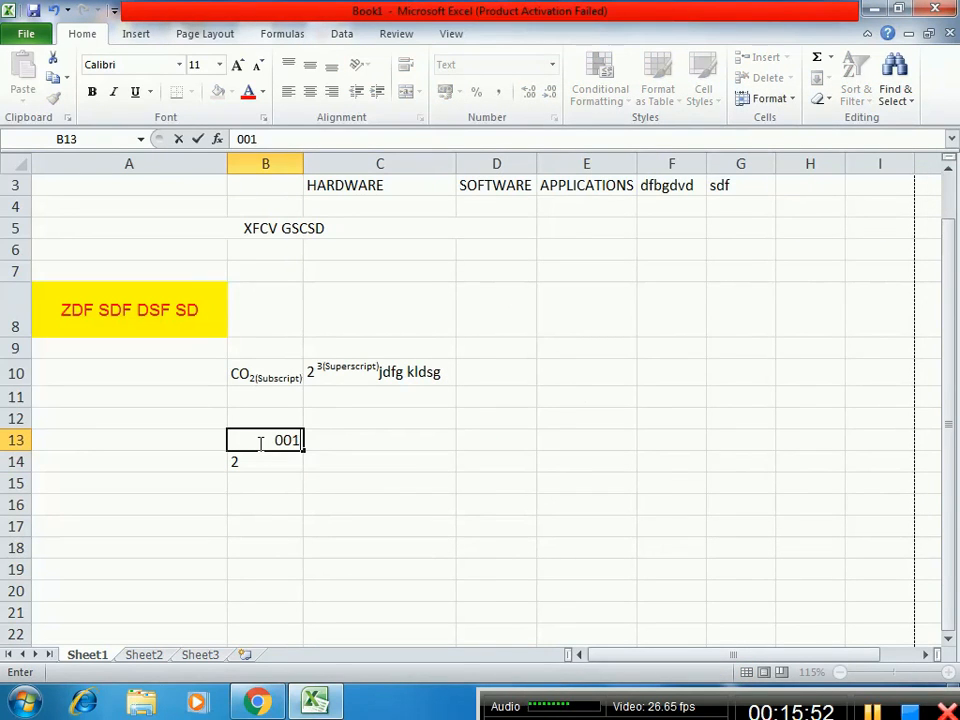
key(Return)
text(002)
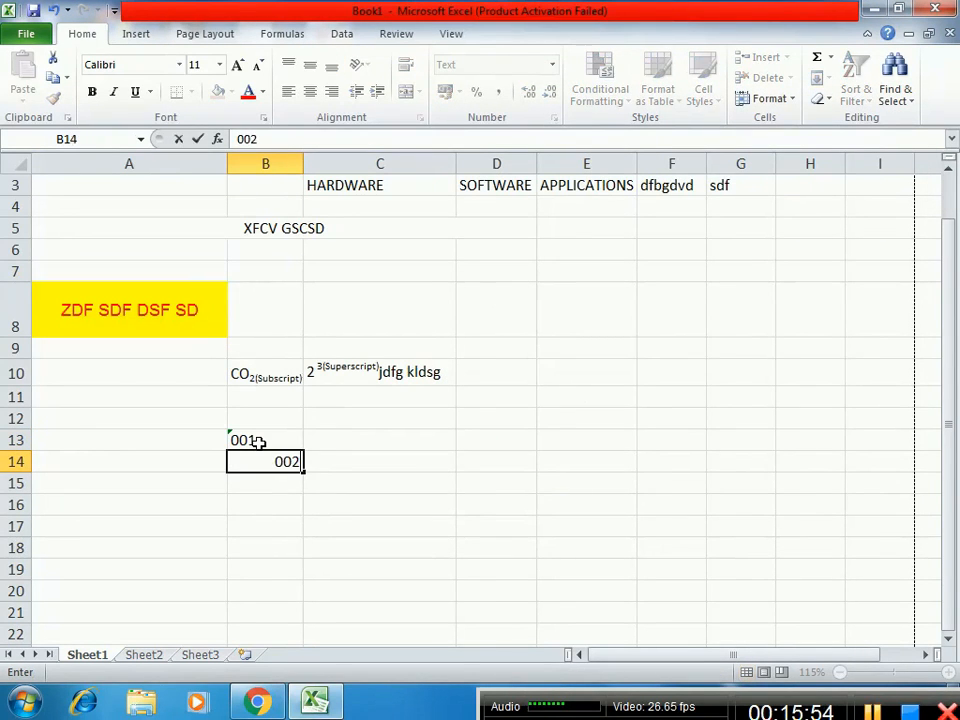
key(Return)
- Extend the 001, 002 series from B13:B14 down through cell B21
click(258, 442)
key(shift+Down)
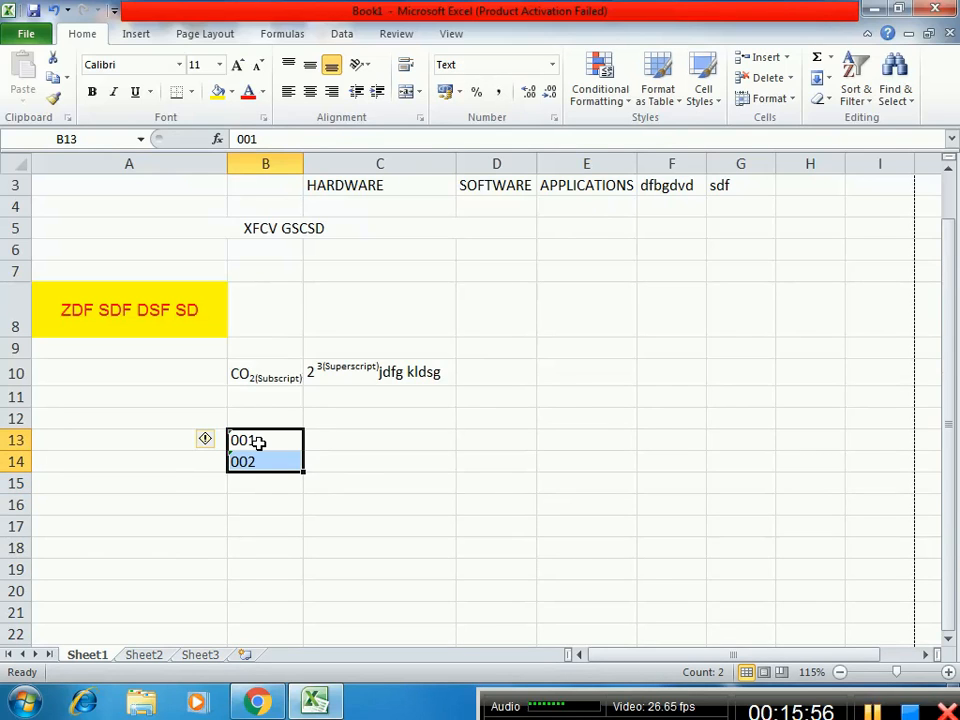
scroll(366, 479, down, 1)
drag(259, 486, 245, 608)
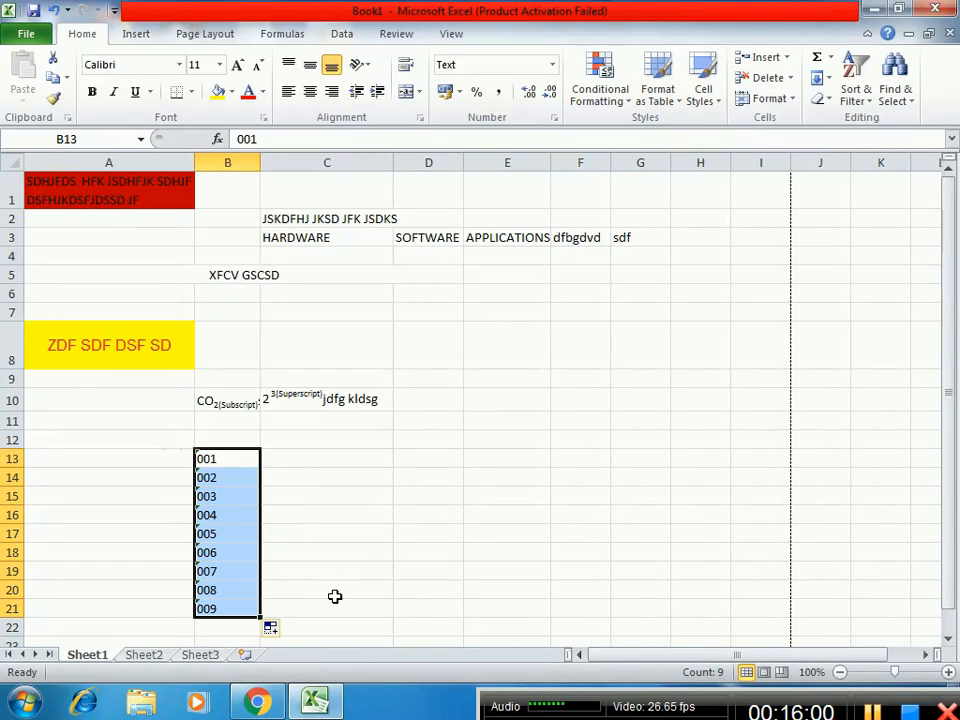
- Enter 1.00 in cell C13 and 2.00 in cell C14
scroll(534, 437, up, 5)
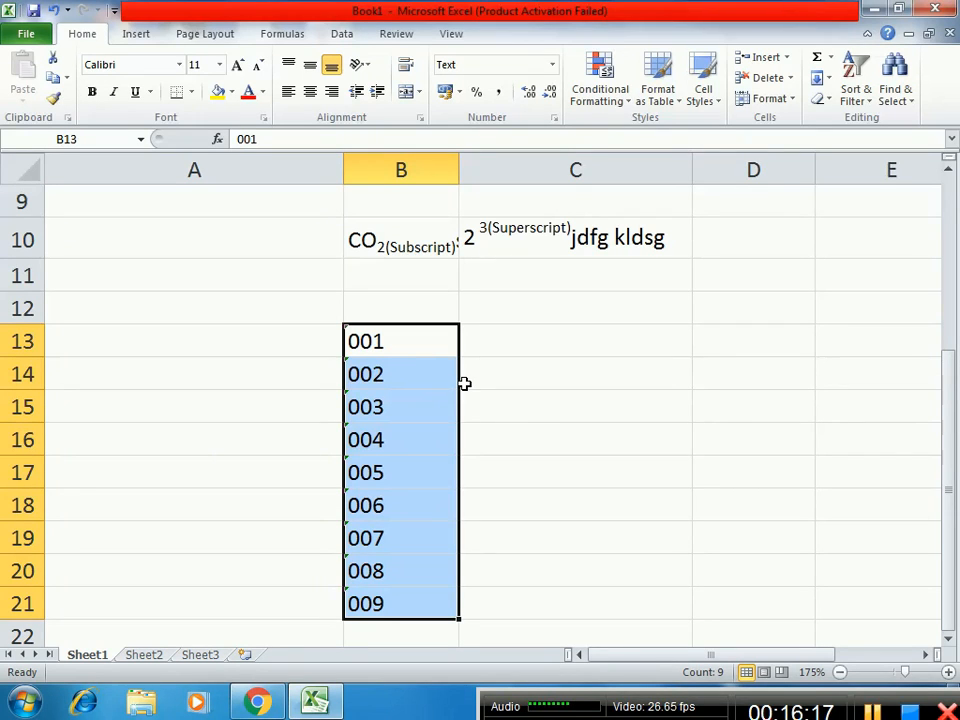
click(554, 413)
click(565, 347)
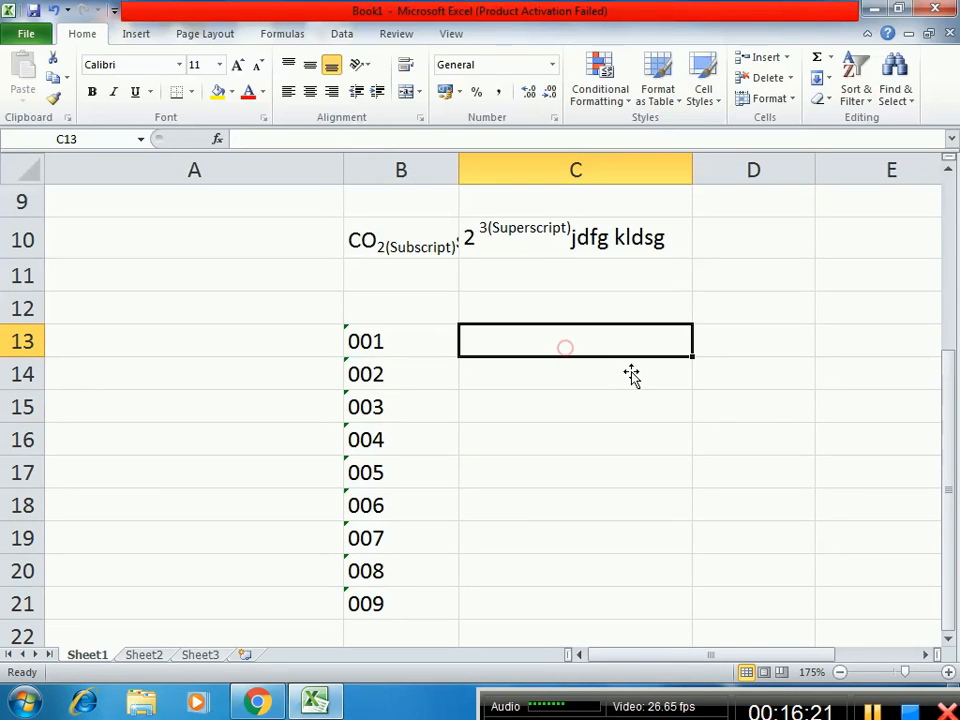
text(1.00)
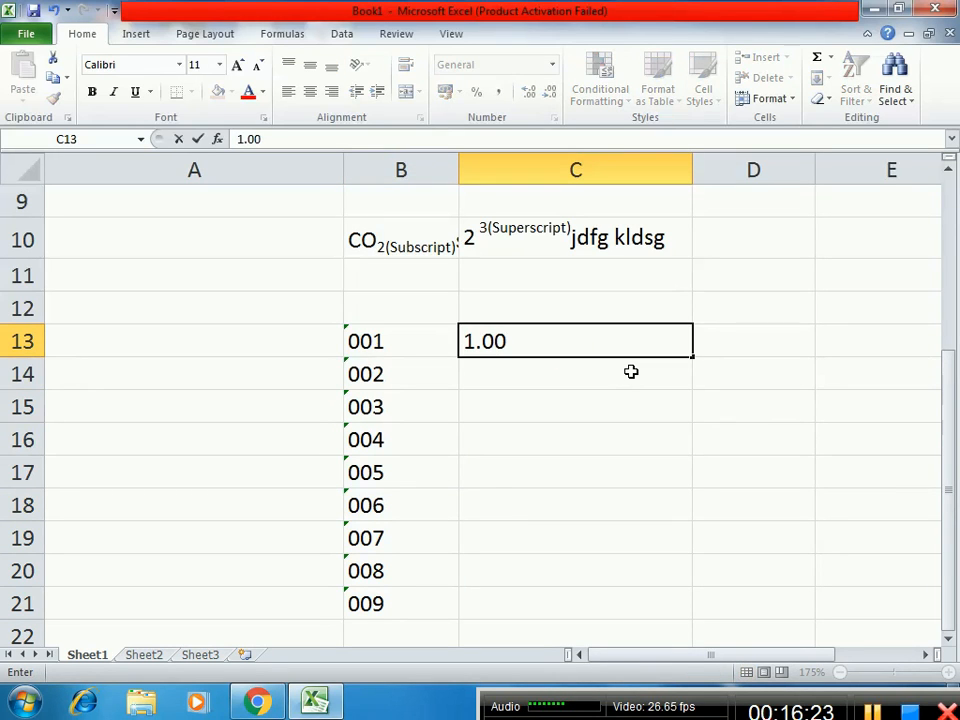
key(Return)
text(2.00)
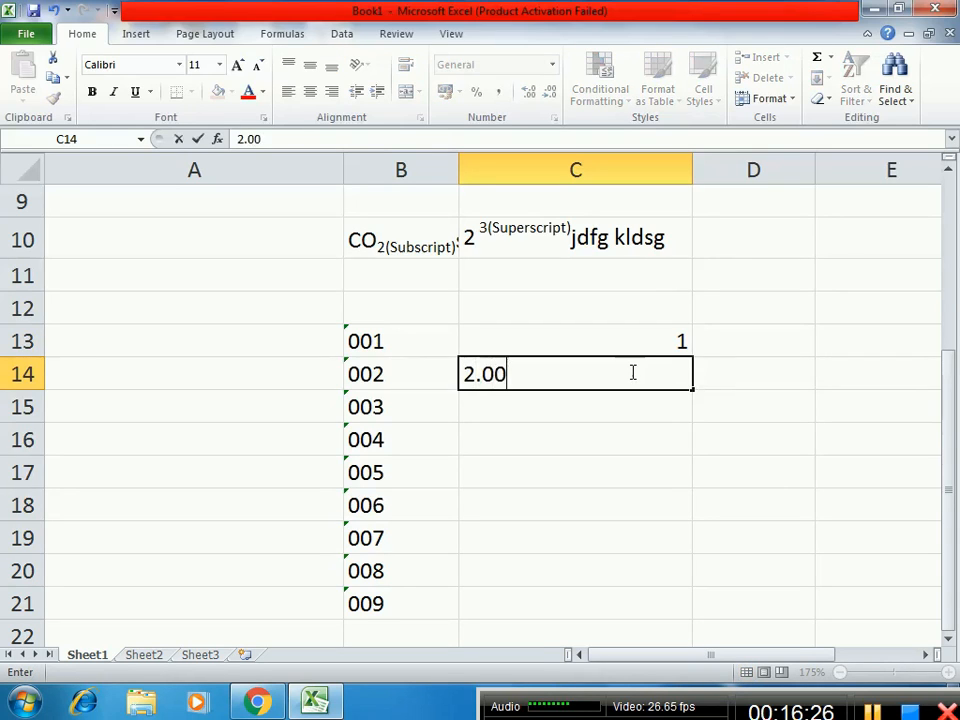
key(Return)
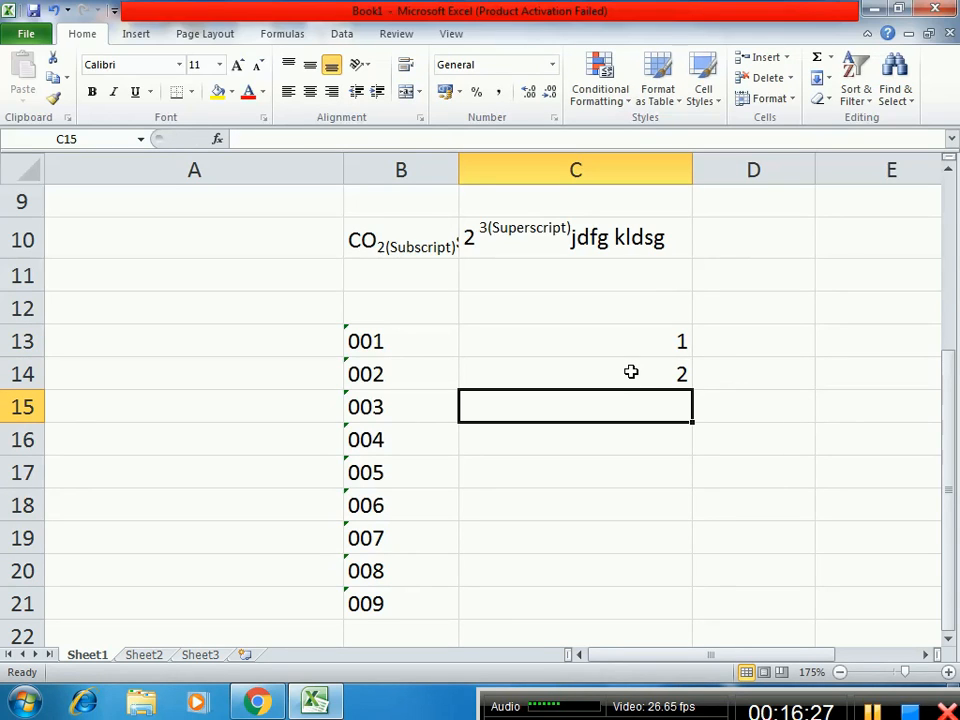
- Increase the decimals of C13:C14 to two places, and reduce them back to whole numbers
key(Up)
key(Up)
key(shift+Down)
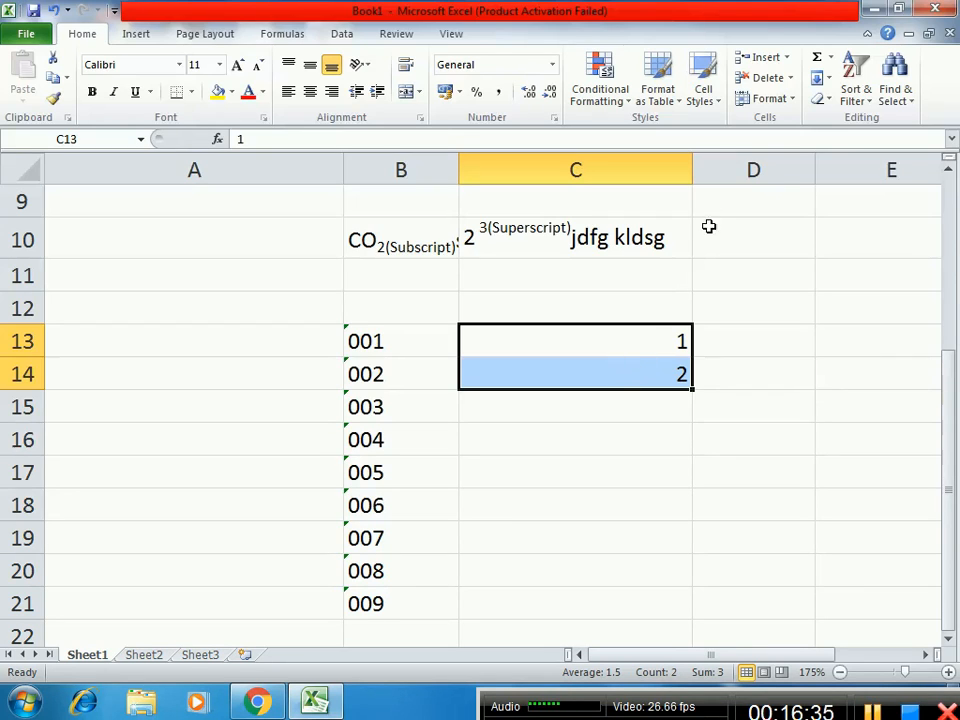
click(528, 93)
click(528, 93)
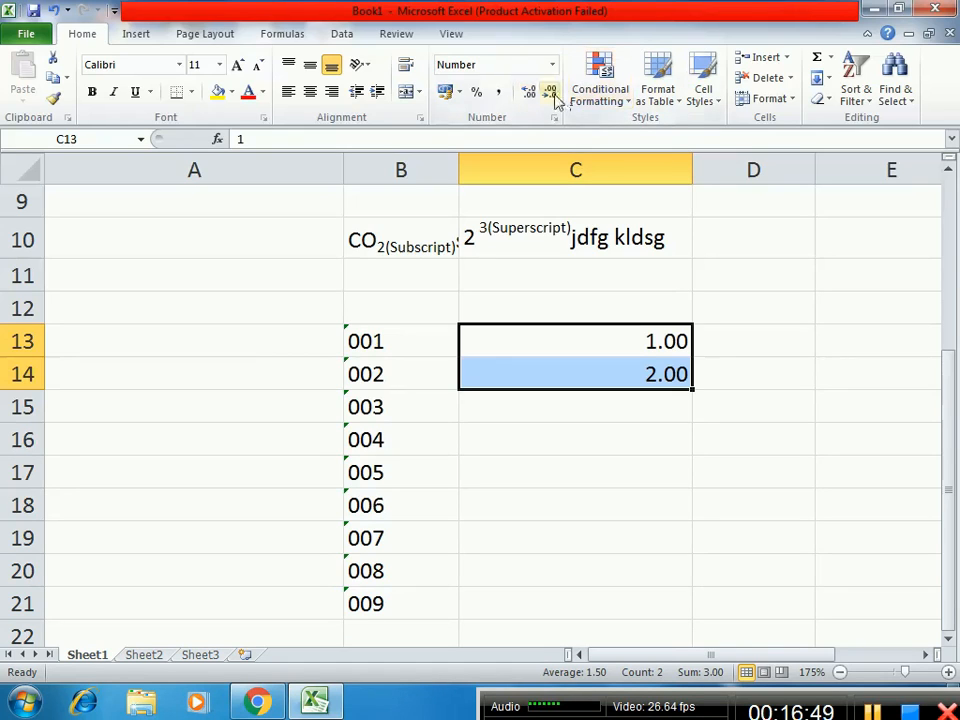
click(551, 93)
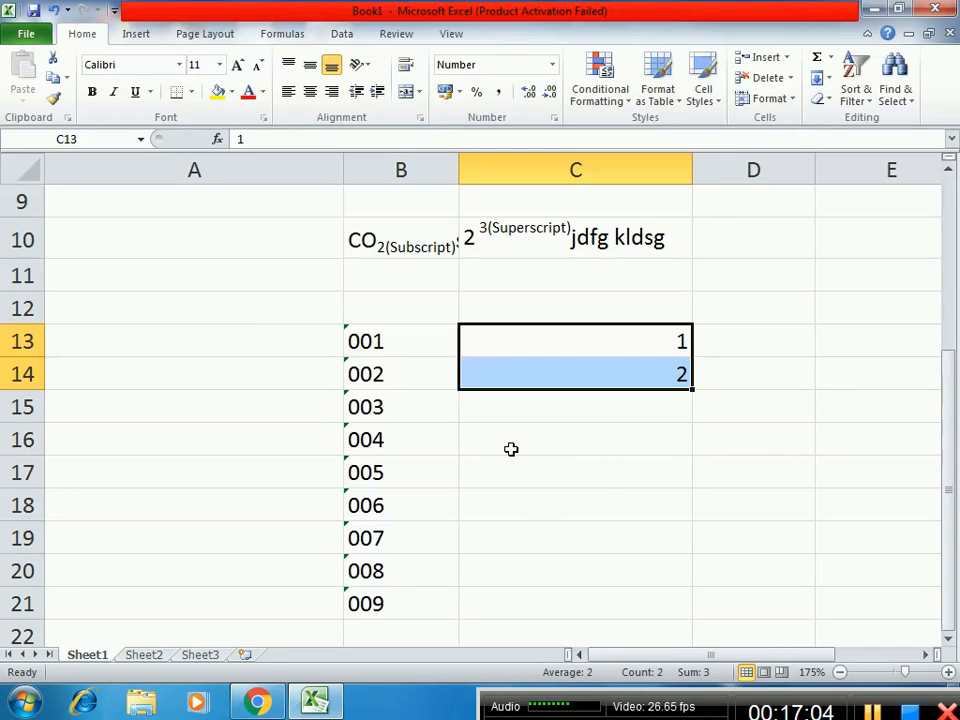
key(ctrl+1)
click(561, 143)
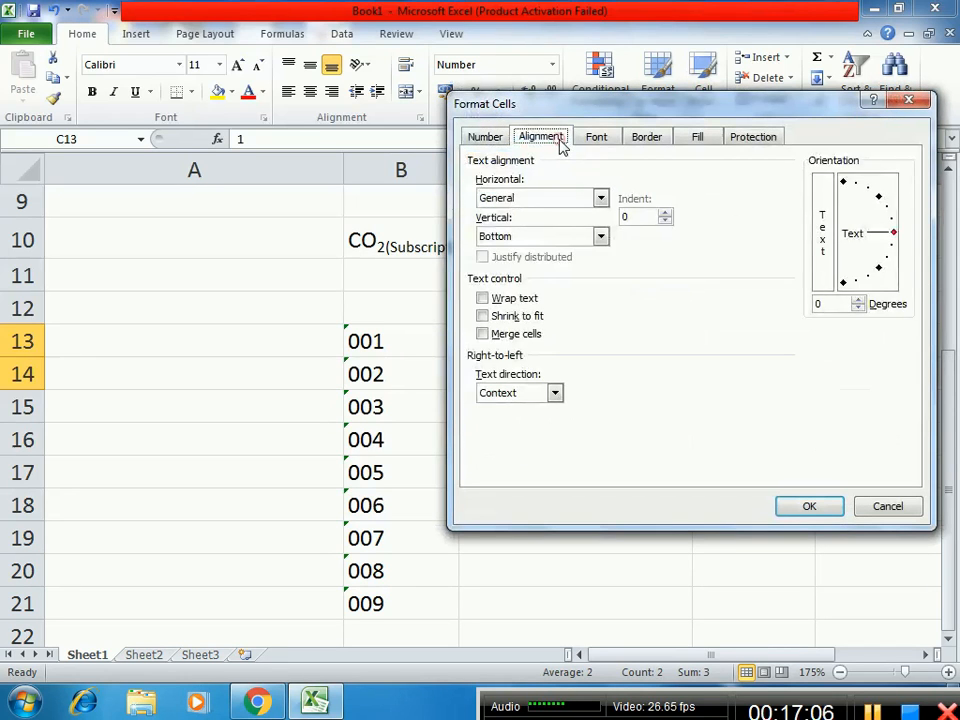
click(521, 318)
click(522, 318)
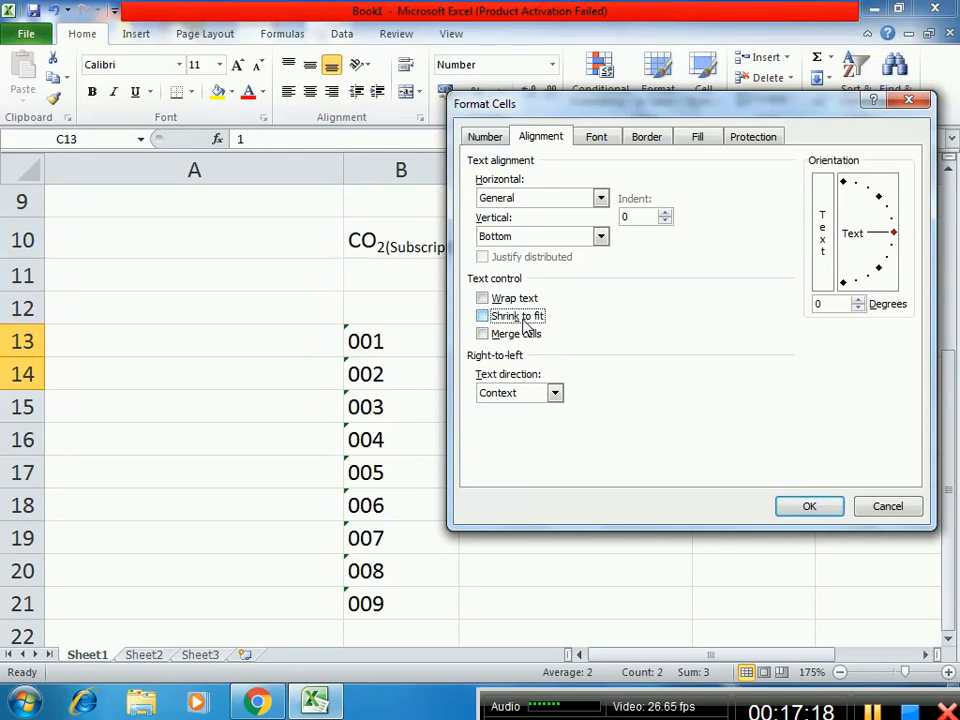
click(517, 340)
click(518, 343)
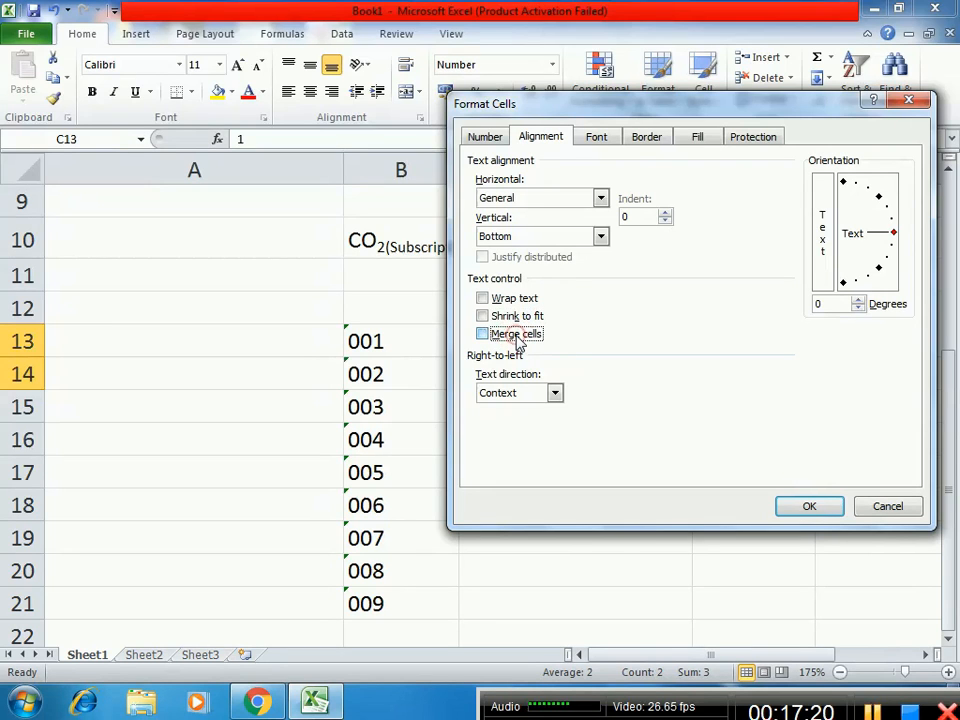
click(887, 506)
- Merge cells C18:E18 into a single cell using the Format Cells text control options
click(549, 496)
drag(641, 499, 816, 501)
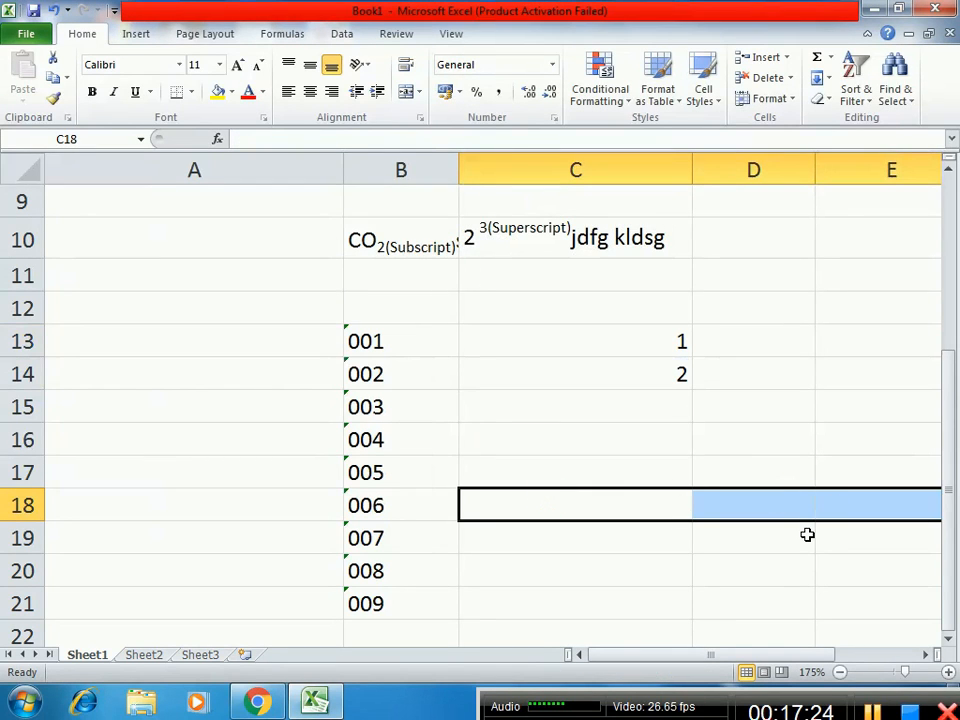
key(ctrl+1)
click(484, 334)
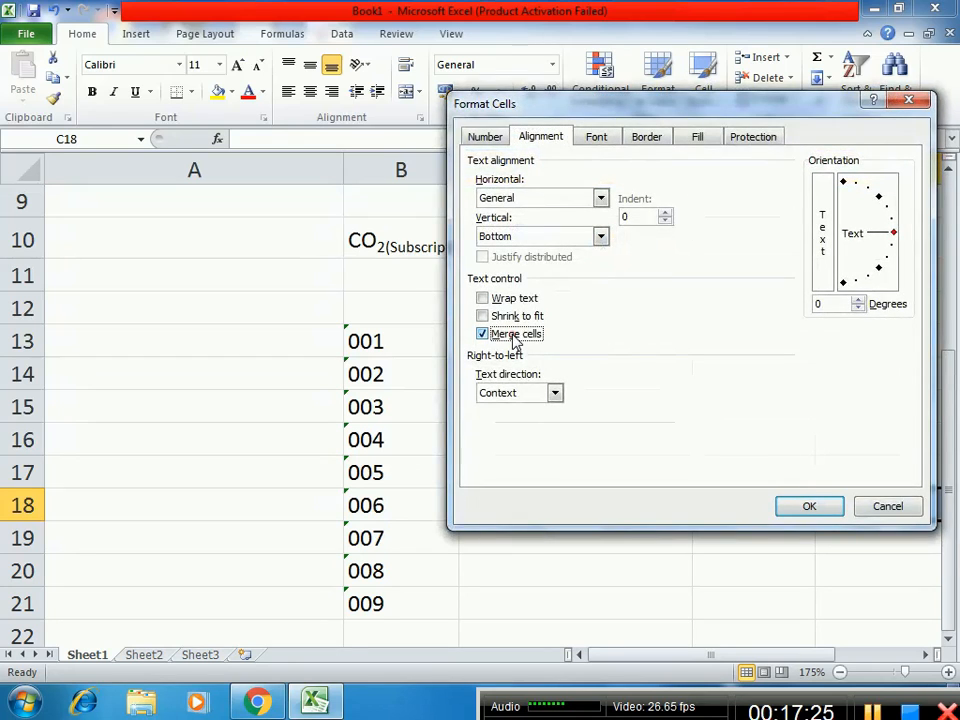
click(807, 507)
click(925, 654)
click(925, 654)
click(302, 507)
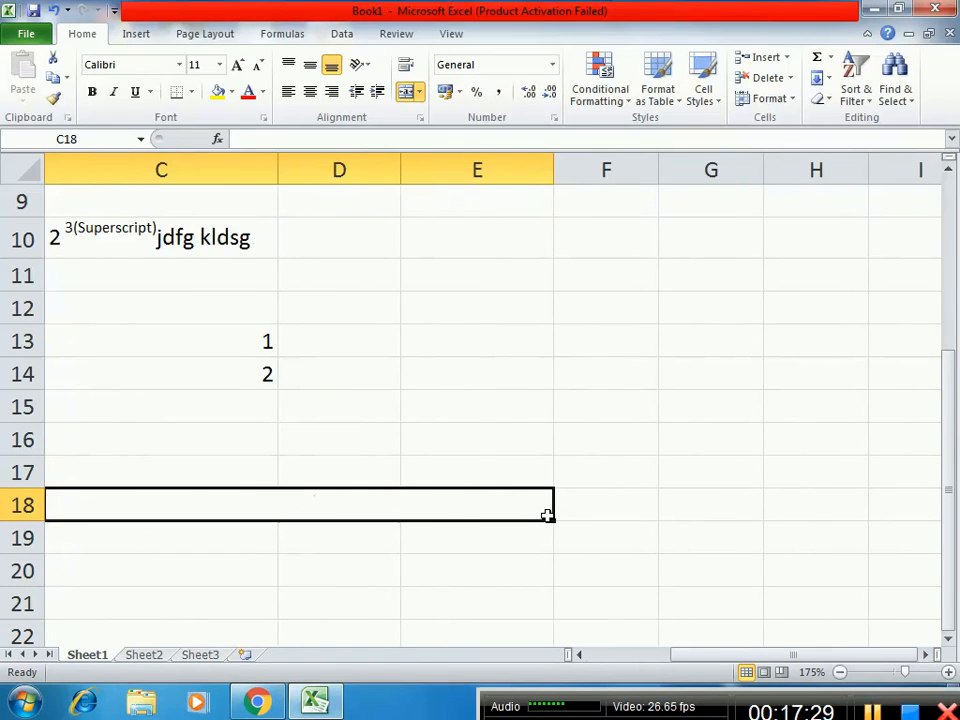
- Review the text orientation, font, border, fill and protection settings available for the merged cell C18
key(ctrl+1)
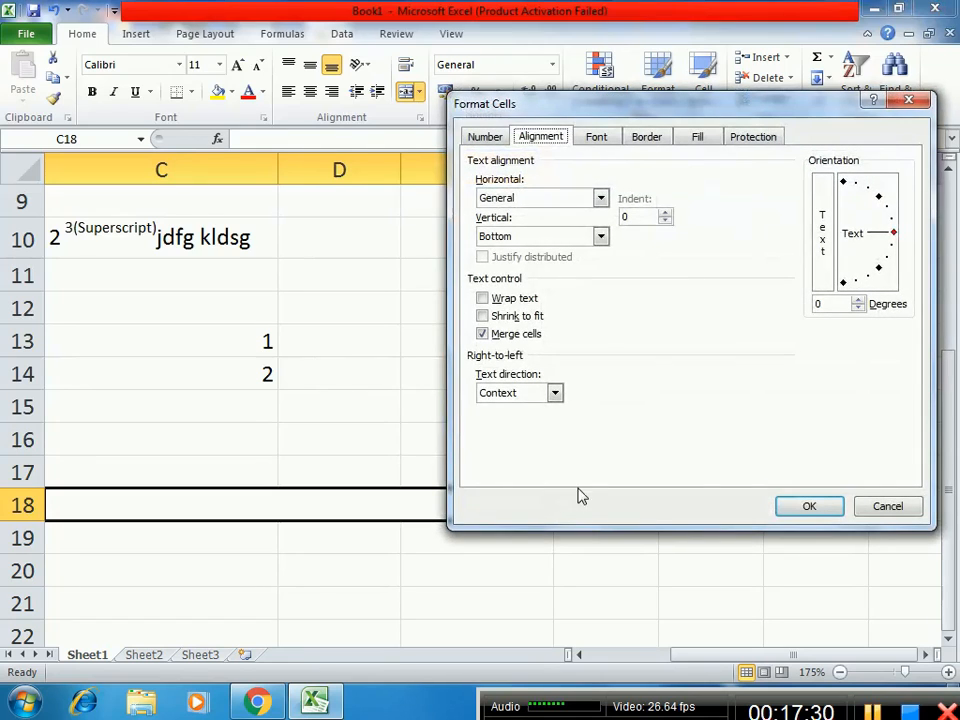
click(879, 198)
click(893, 232)
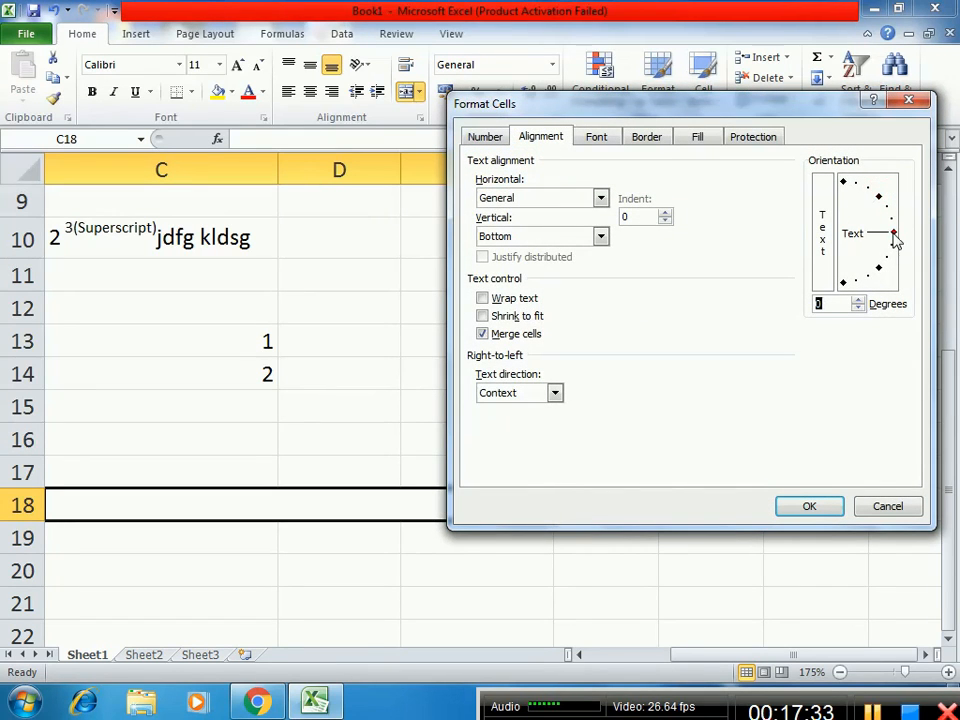
click(598, 137)
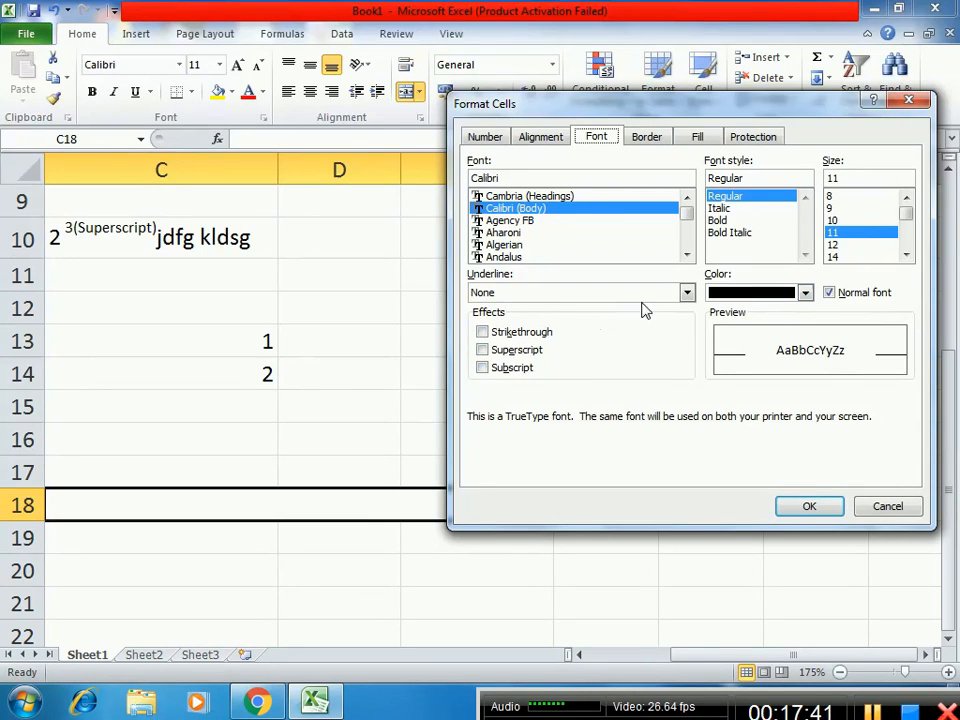
click(658, 139)
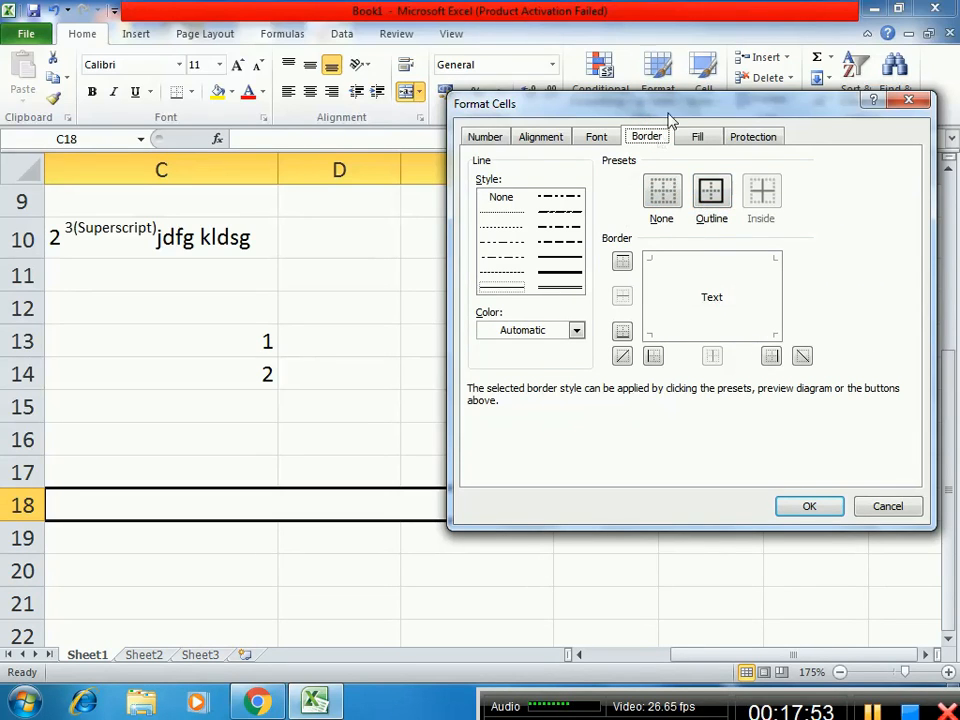
click(695, 136)
click(757, 138)
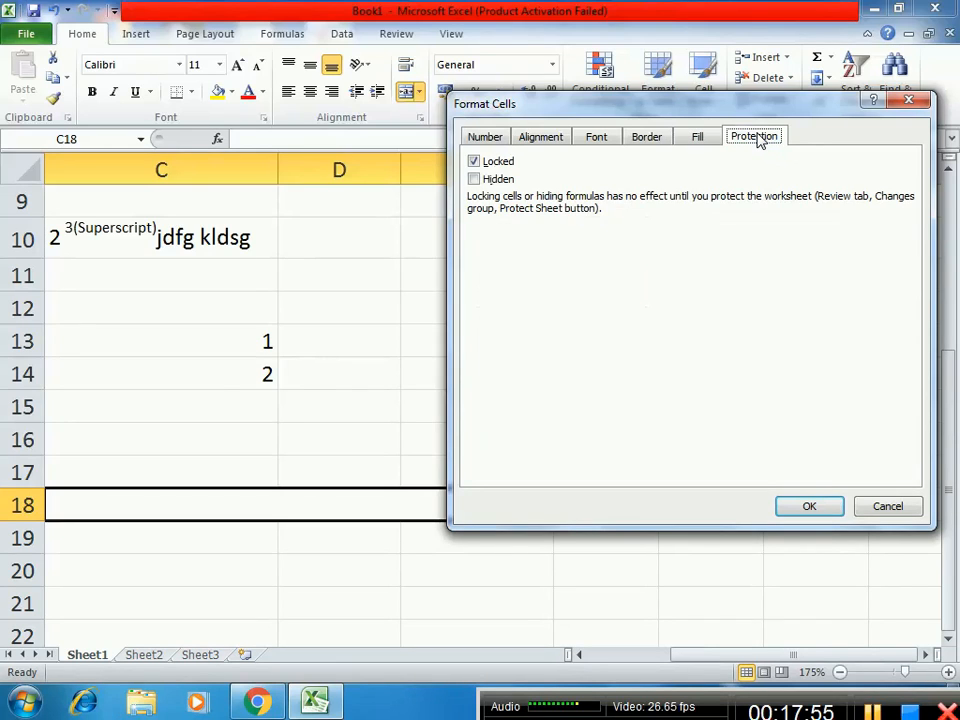